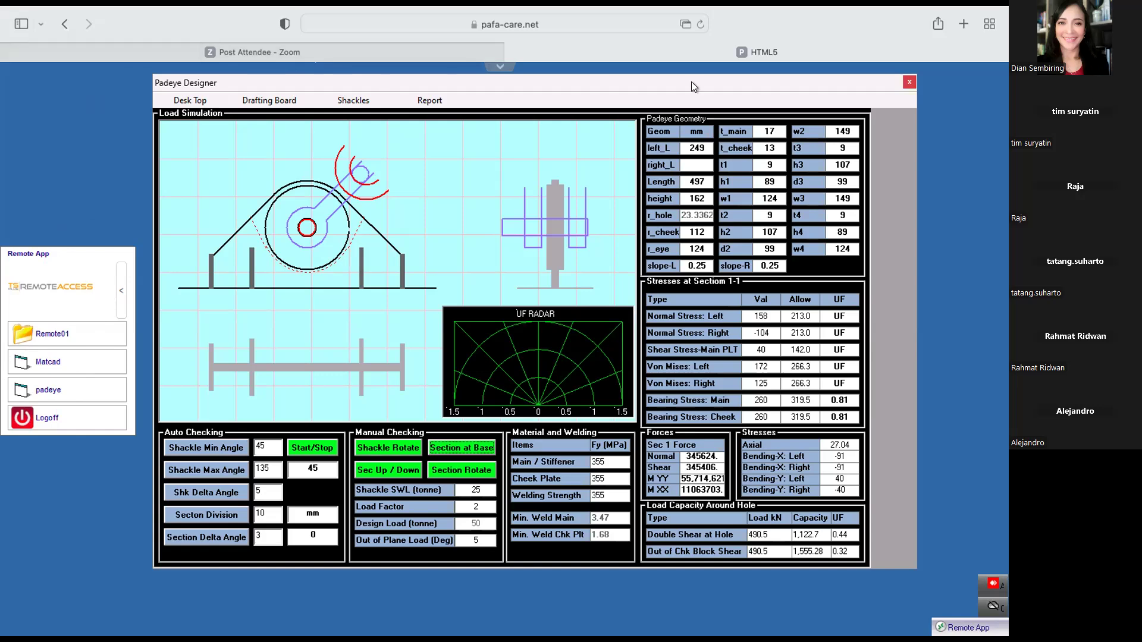
# - Rotate the shackle back and forth around the padeye hole, through about 63 degrees and finishing at 143 degrees, with the section at the base
pyautogui.moveTo(721, 81); pyautogui.dragTo(609, 84)
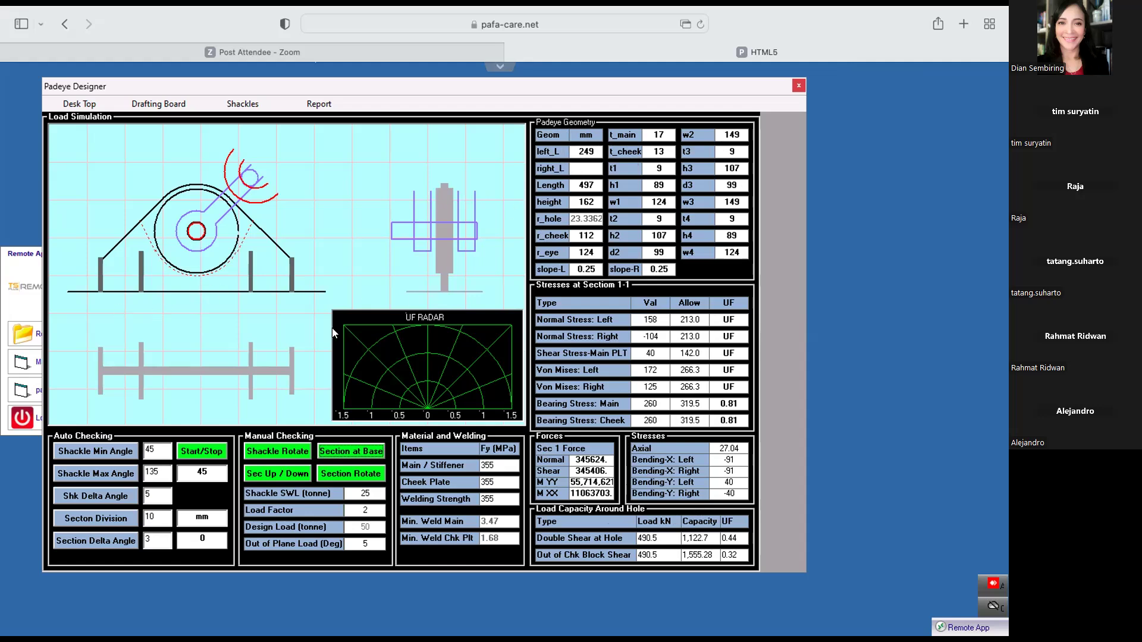
pyautogui.moveTo(302, 200); pyautogui.dragTo(305, 198)
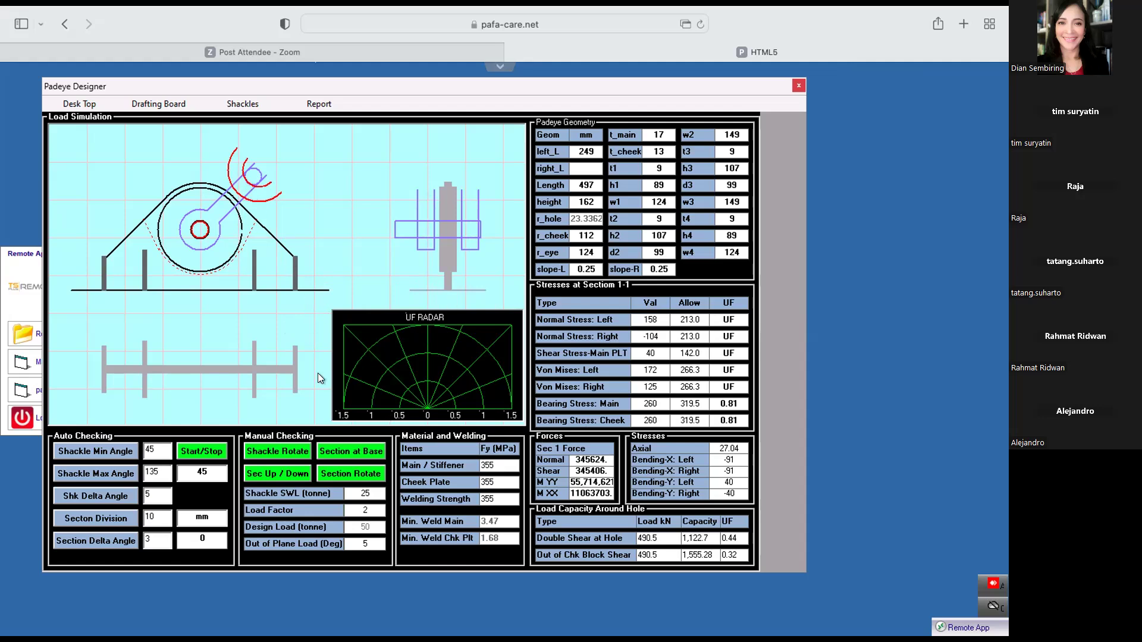
pyautogui.click(282, 453)
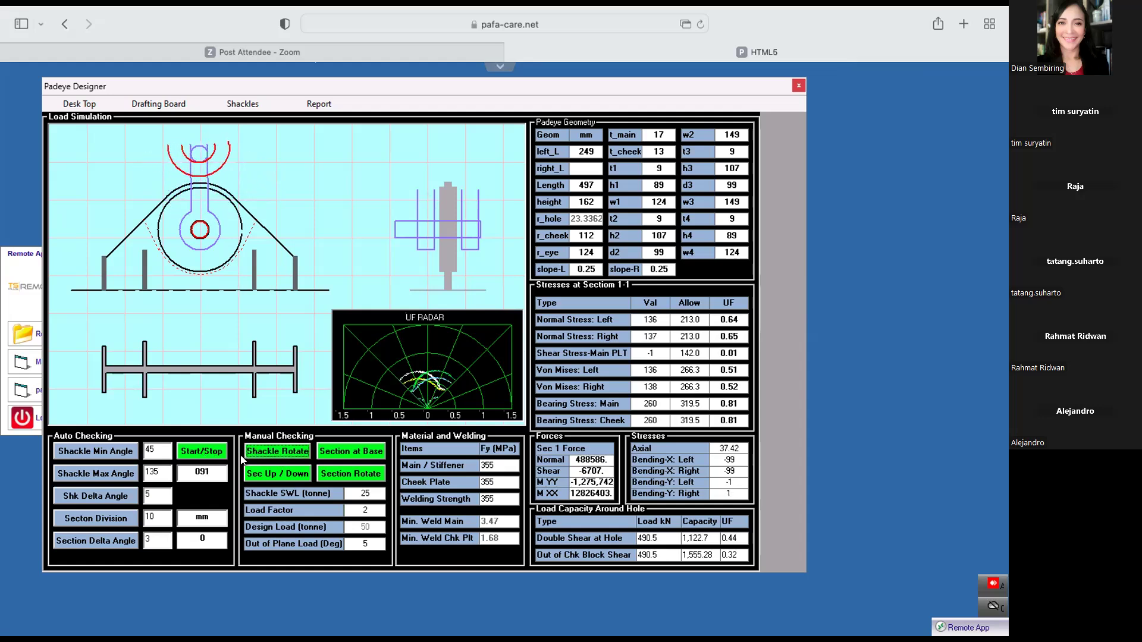
pyautogui.click(213, 451)
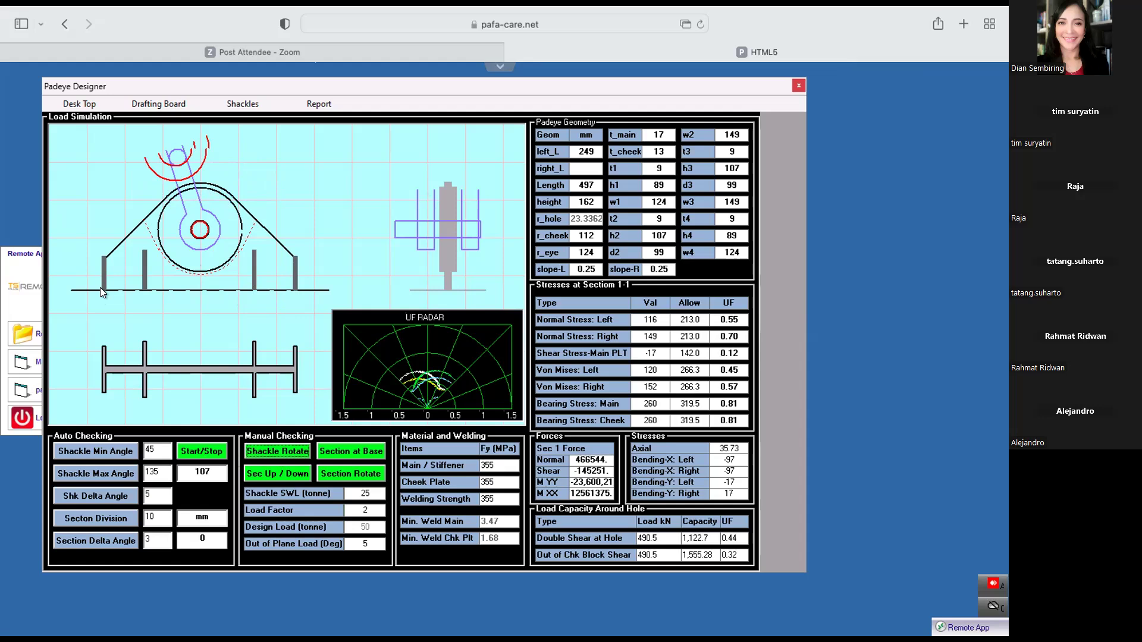
pyautogui.click(283, 452)
pyautogui.click(284, 451)
pyautogui.click(286, 451)
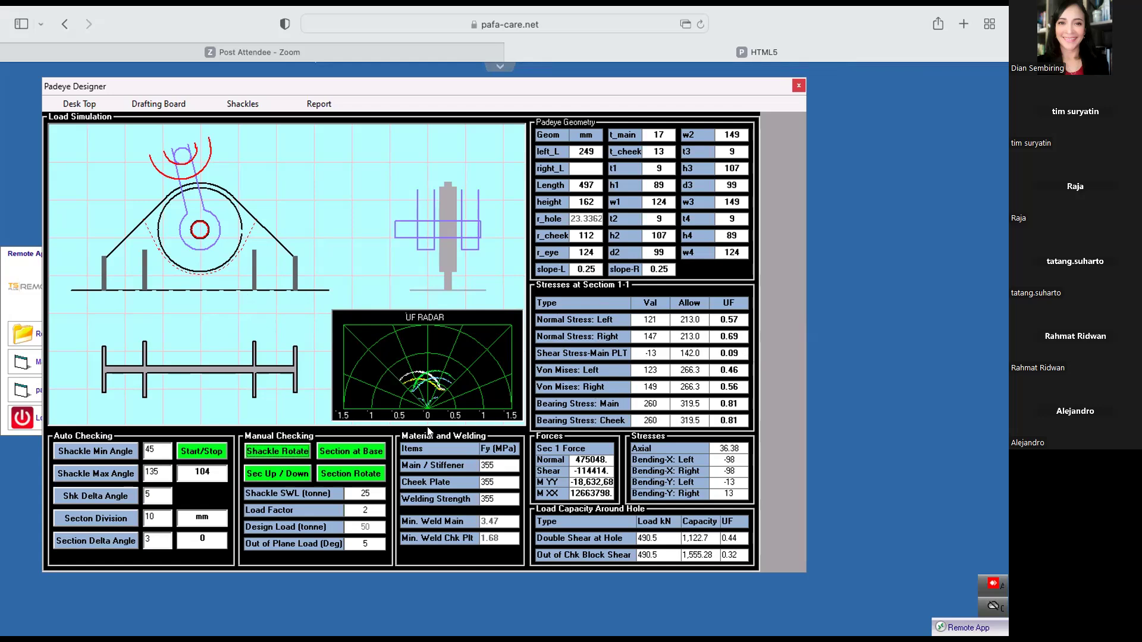
pyautogui.click(263, 452)
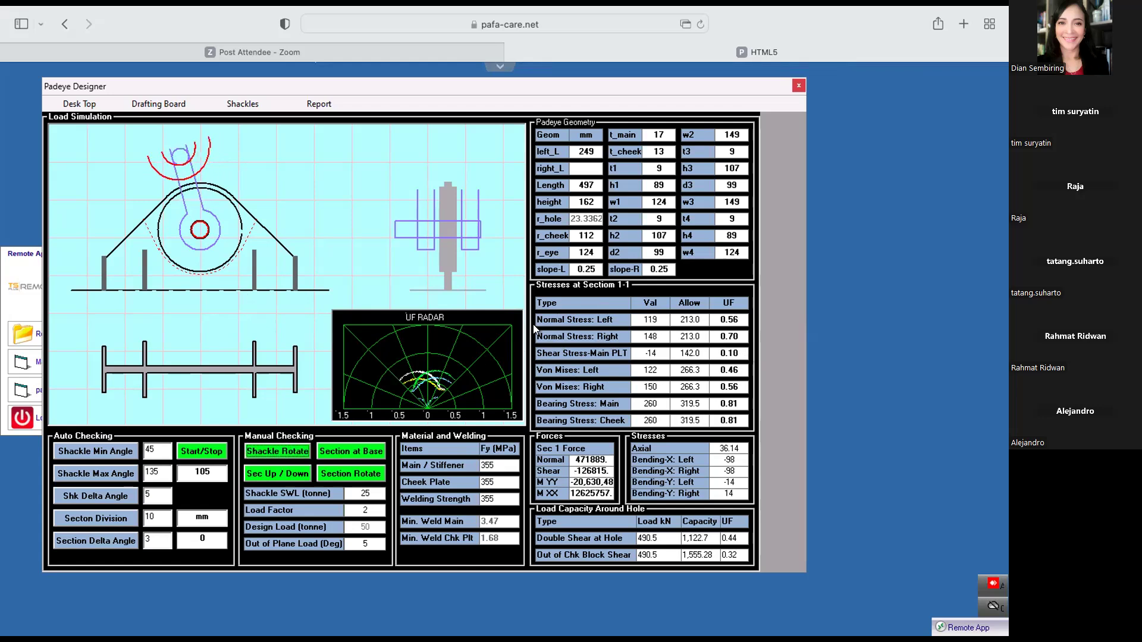
pyautogui.click(286, 453)
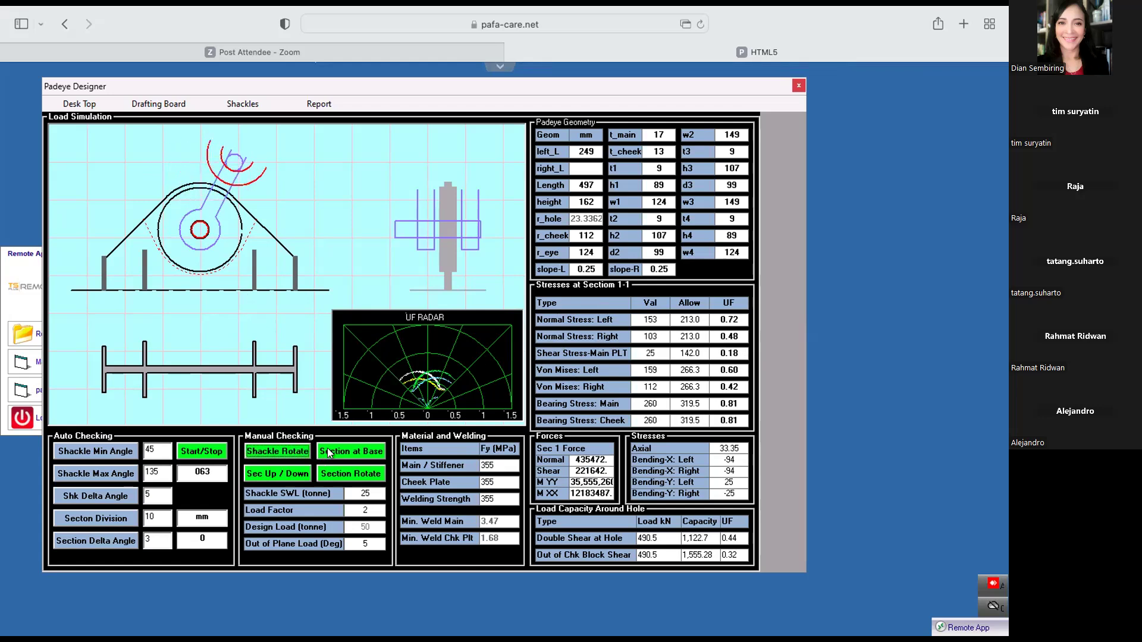
pyautogui.click(250, 452)
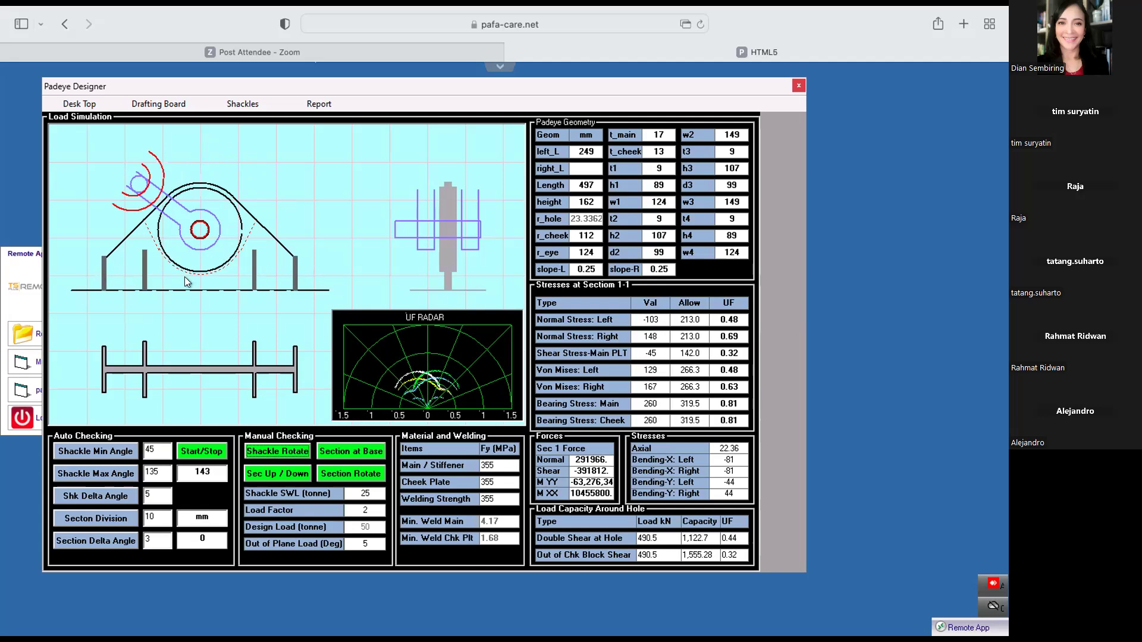
# - Raise the checked section from the base through the 98 mm offset to about 1 mm from the hole centre
pyautogui.click(261, 470)
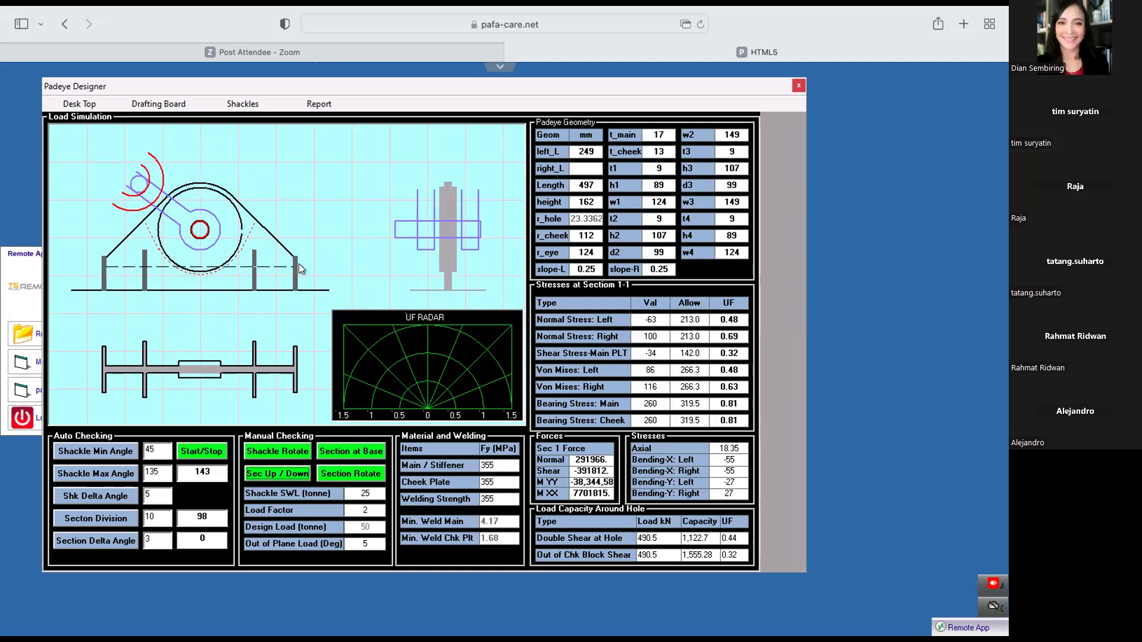
pyautogui.click(267, 474)
pyautogui.click(359, 470)
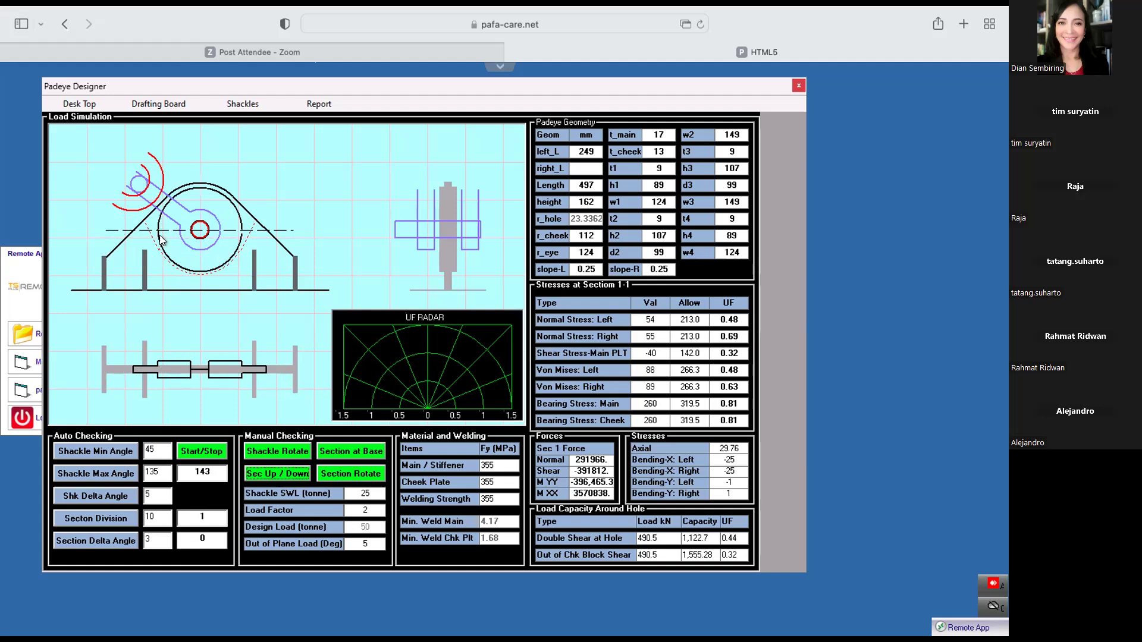
# - Rotate the shackle to about 122 degrees and lower the checked section to 50 mm below the hole centre
pyautogui.click(262, 454)
pyautogui.click(262, 474)
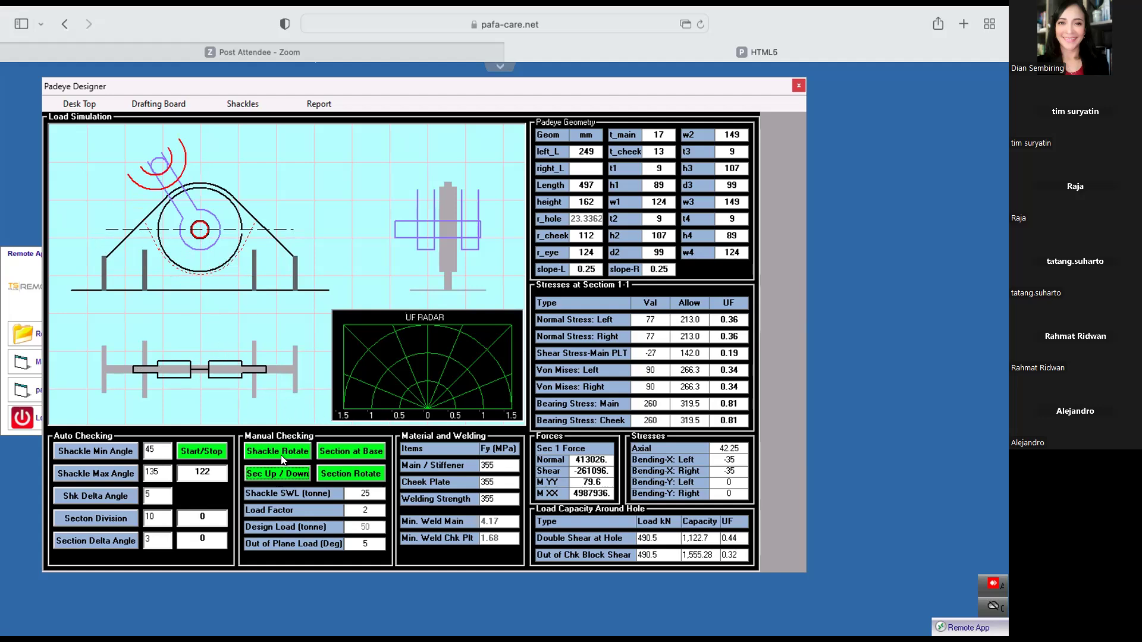
pyautogui.click(307, 470)
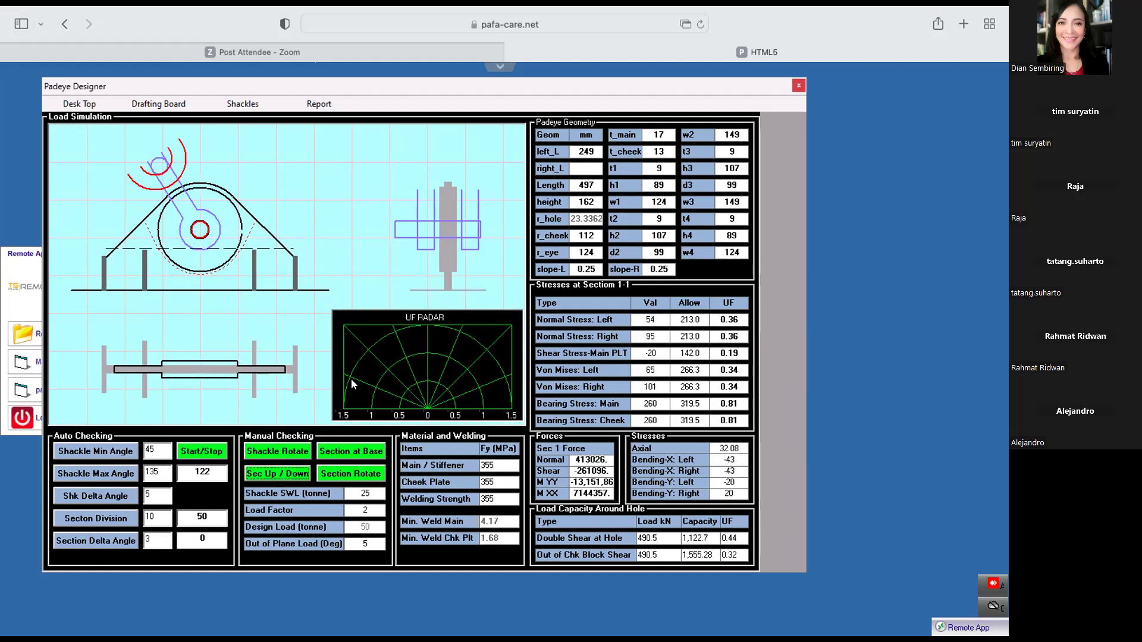
# - Rotate the shackle to about 142 degrees at the 50 mm section and to 103 degrees at the base section
pyautogui.click(270, 449)
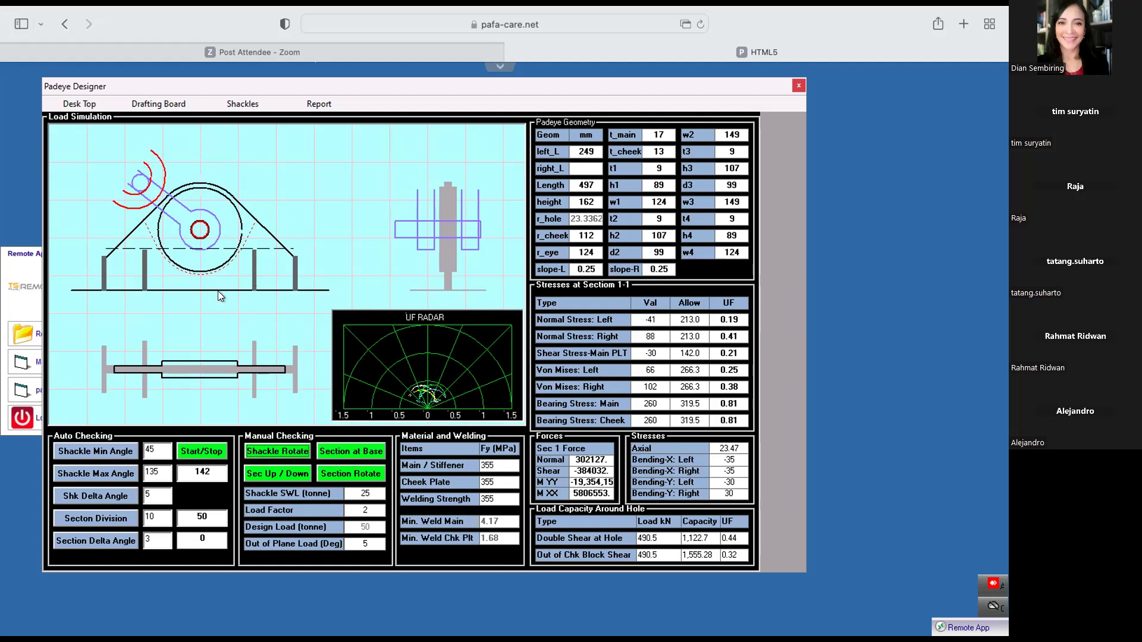
pyautogui.click(345, 453)
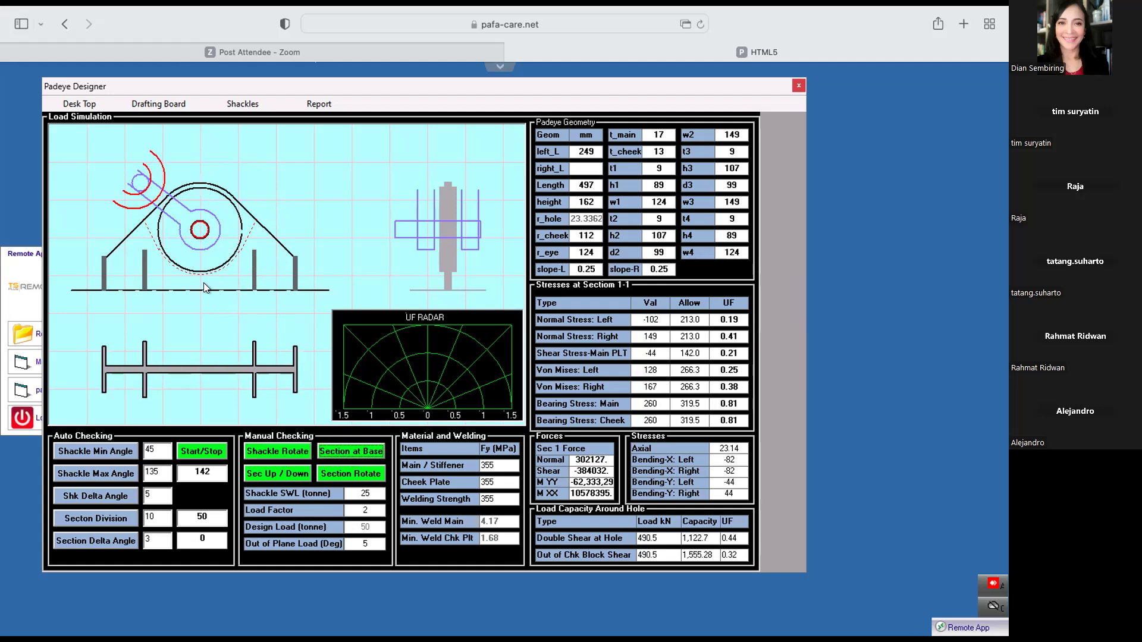
pyautogui.click(278, 451)
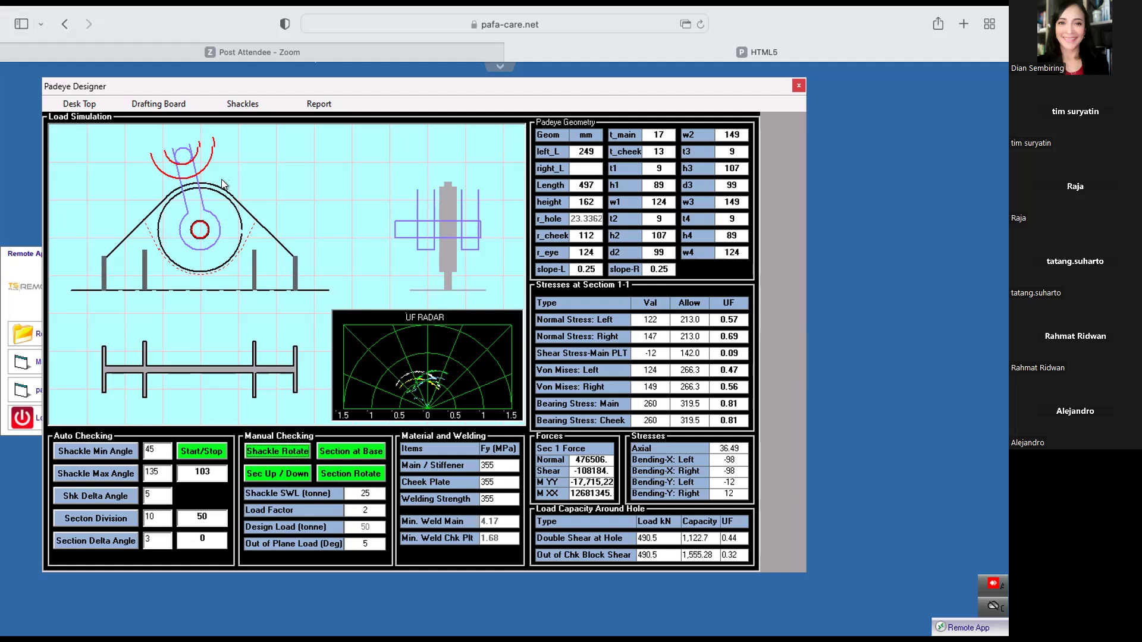
# - On the drafting board, hide the background picture and adjust the inner stiffeners to 68 and 66 mm high, with the right spacing at 86 mm
pyautogui.click(159, 105)
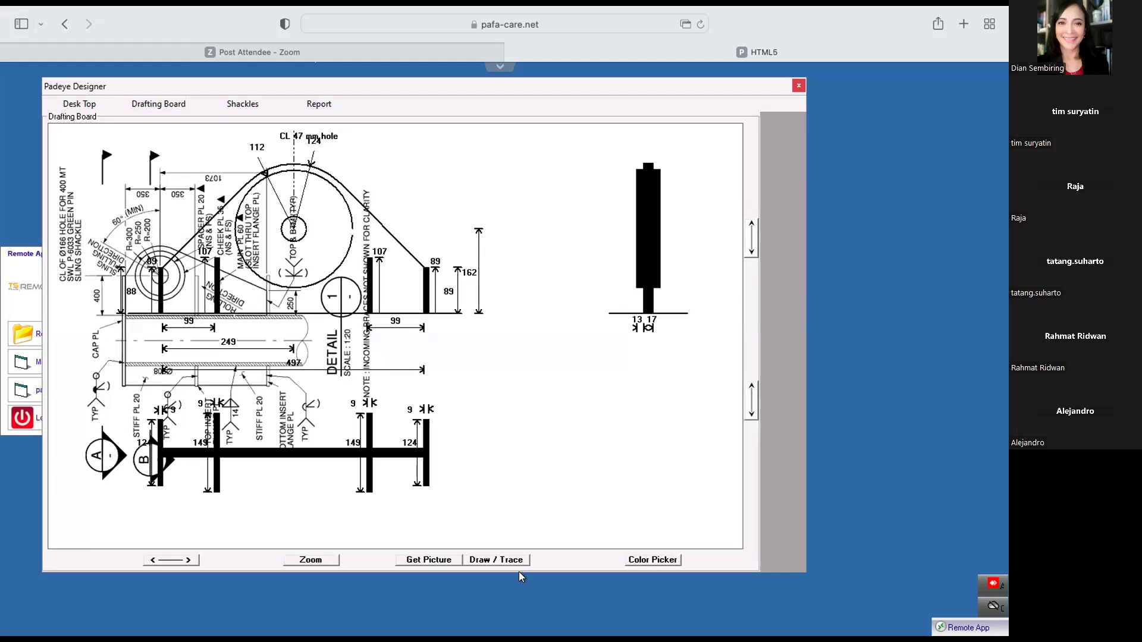
pyautogui.click(488, 558)
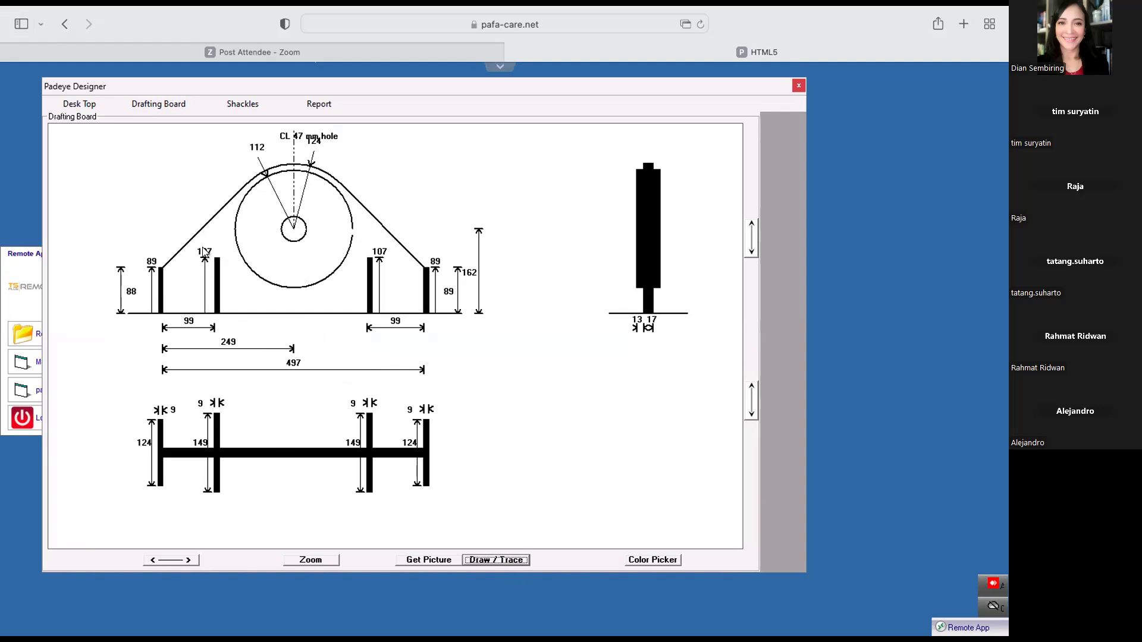
pyautogui.moveTo(203, 253); pyautogui.dragTo(203, 292)
pyautogui.moveTo(379, 254); pyautogui.dragTo(375, 276)
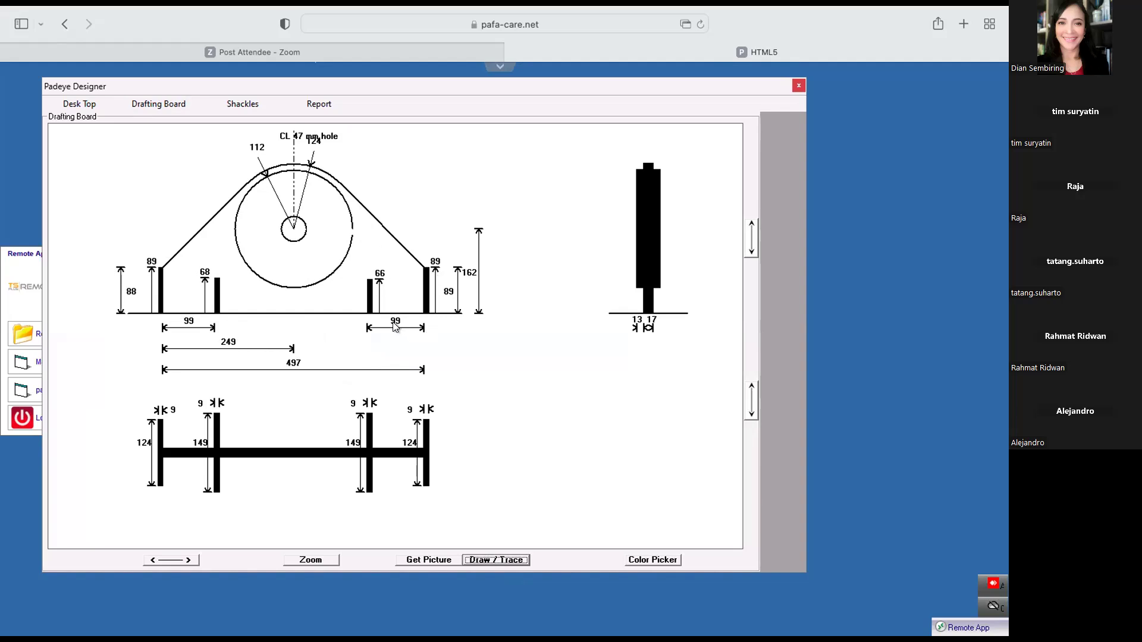
pyautogui.moveTo(393, 323)
pyautogui.mouseDown()
pyautogui.moveTo(379, 324)
pyautogui.moveTo(399, 325)
pyautogui.mouseUp()
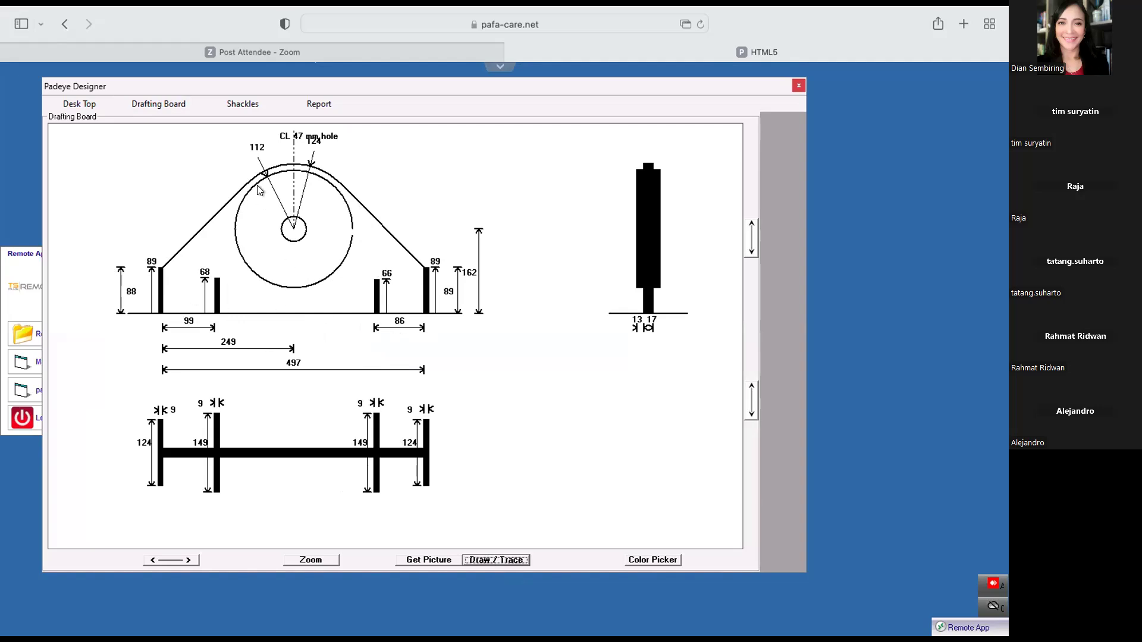
# - Reduce the cheek plate radius to 92 mm and widen the outer stiffeners to 172 mm on the left and 187 mm on the right
pyautogui.moveTo(256, 156); pyautogui.dragTo(265, 196)
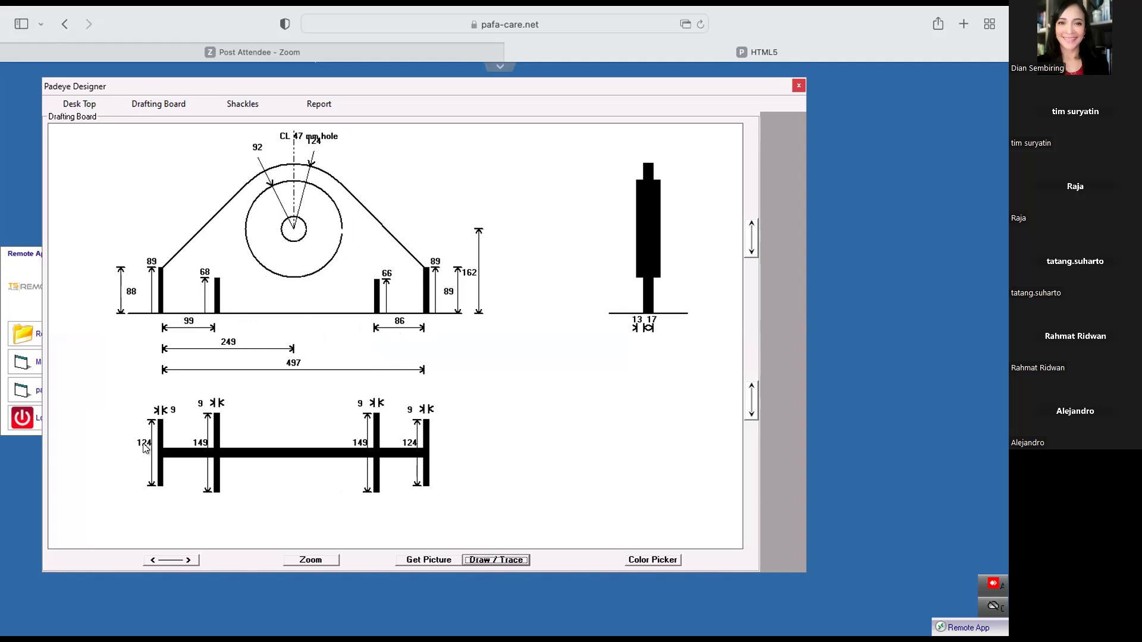
pyautogui.moveTo(144, 447); pyautogui.dragTo(143, 422)
pyautogui.moveTo(409, 445); pyautogui.dragTo(411, 409)
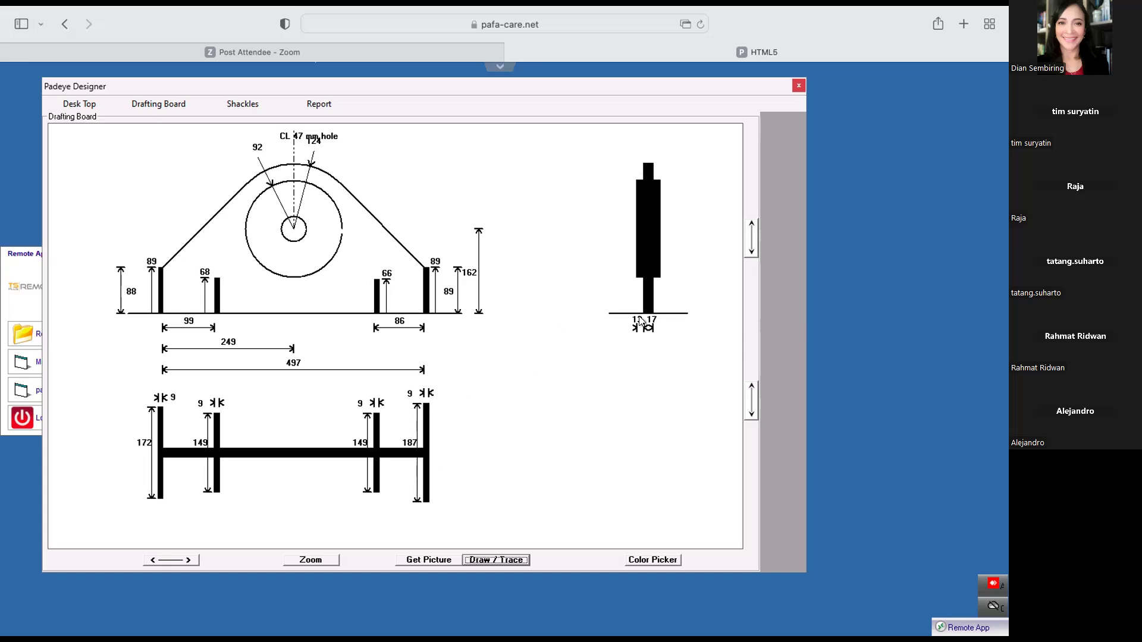
# - Set the cheek plate thickness to 16 mm and the main plate to 32 mm after trying 46 mm, and review the load simulation
pyautogui.moveTo(635, 324); pyautogui.dragTo(668, 326)
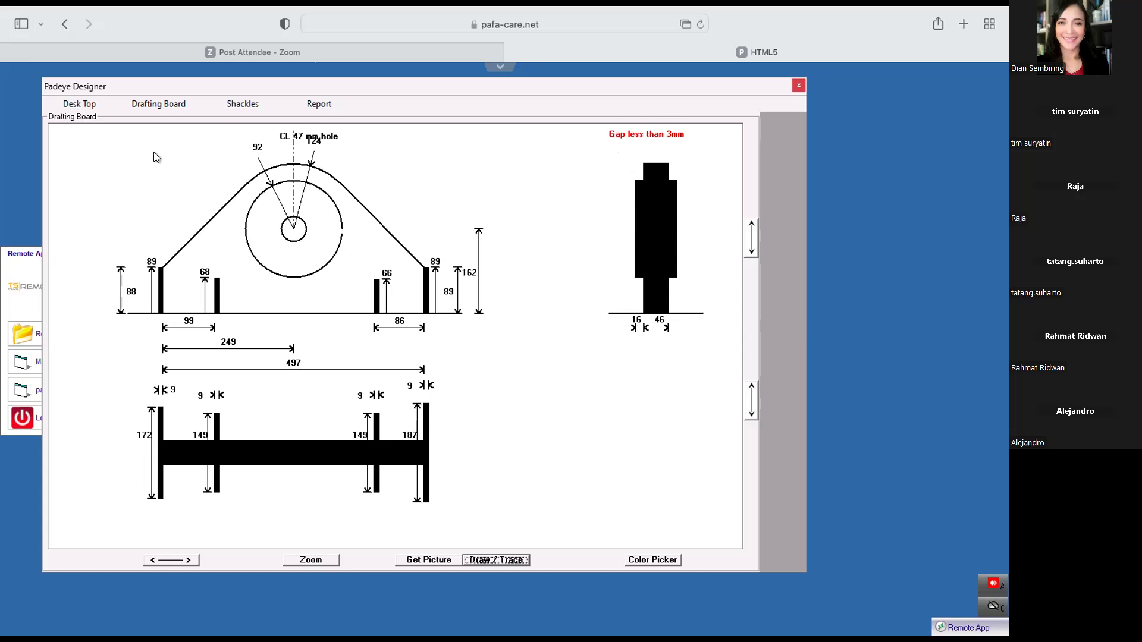
pyautogui.click(82, 105)
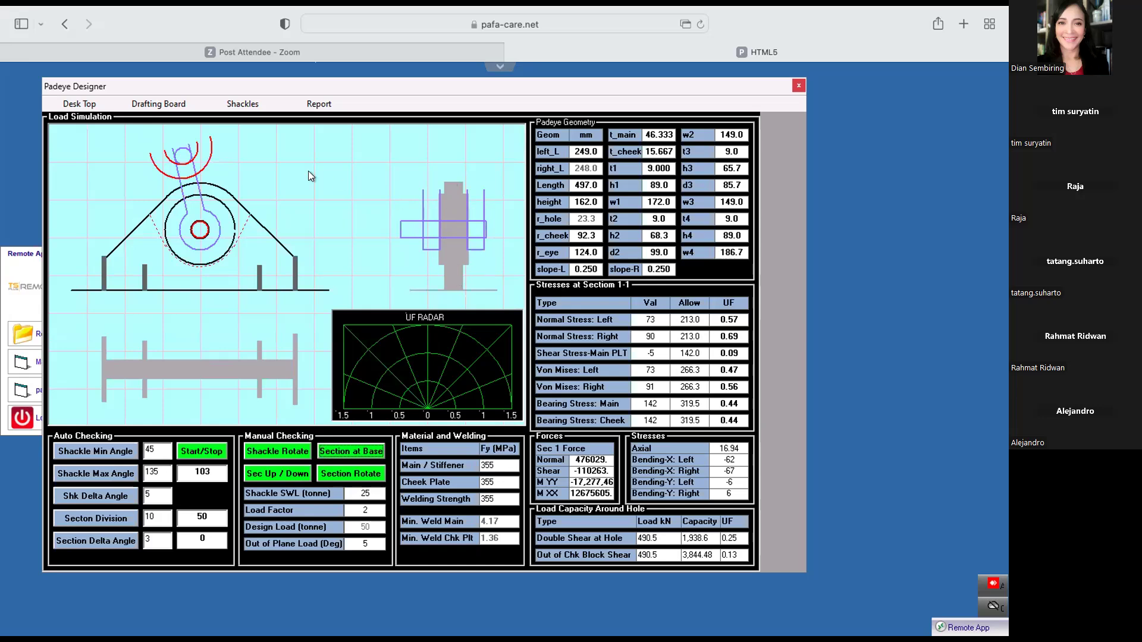
pyautogui.click(152, 105)
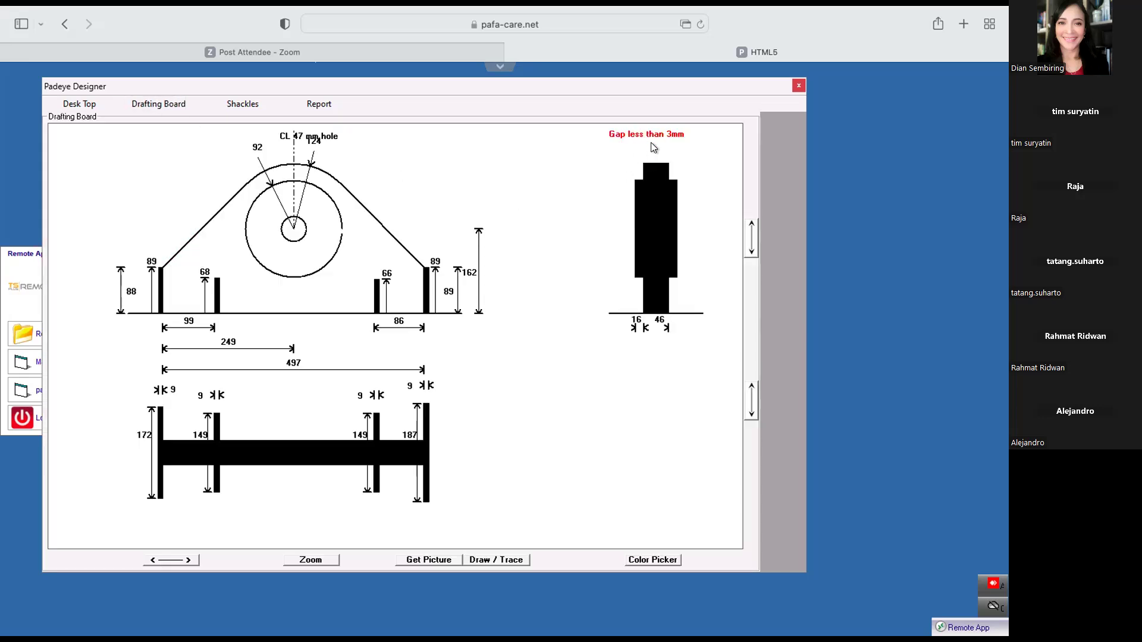
pyautogui.moveTo(659, 321); pyautogui.dragTo(646, 324)
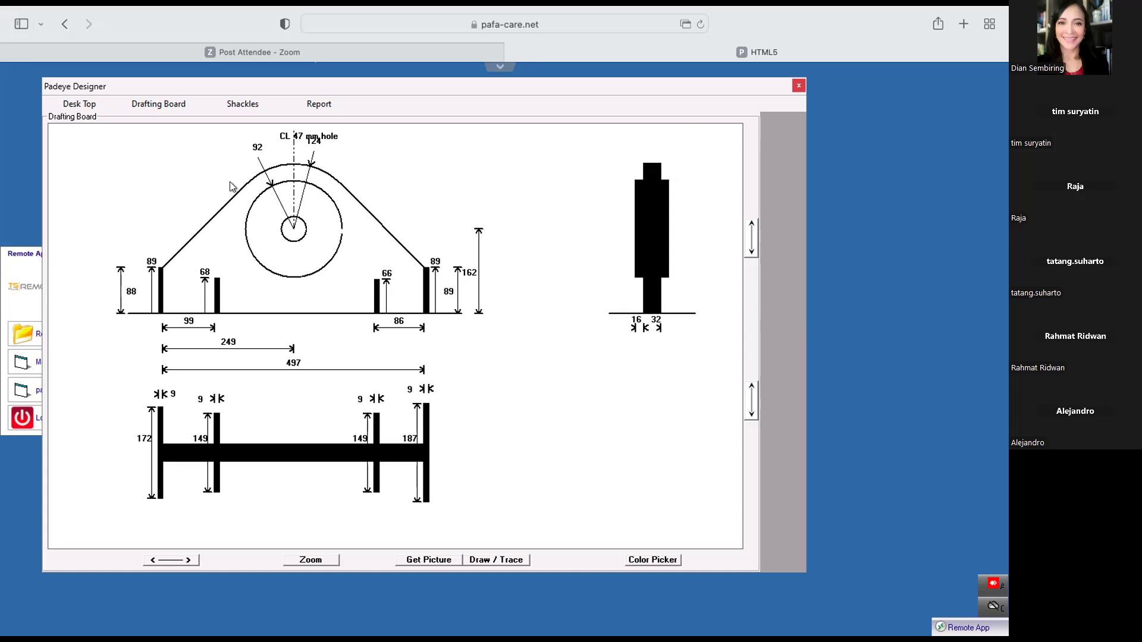
pyautogui.click(80, 105)
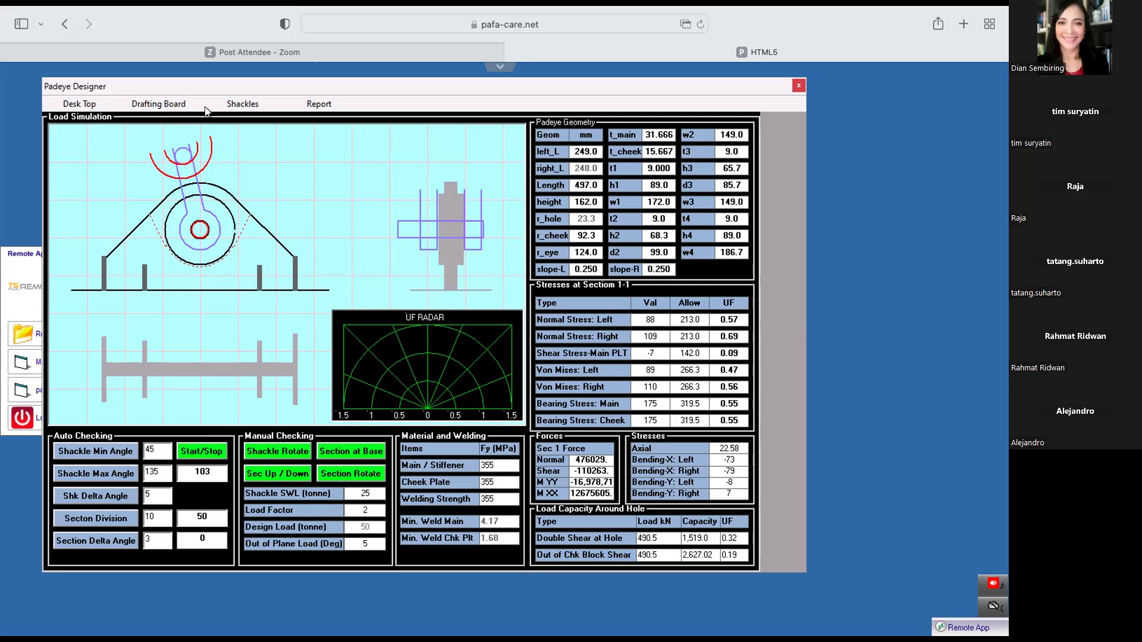
# - On the drafting board, set the right edge height to 92 mm, outer stiffener heights to 73 and 72 mm, and left inner height to 59 mm
pyautogui.click(180, 106)
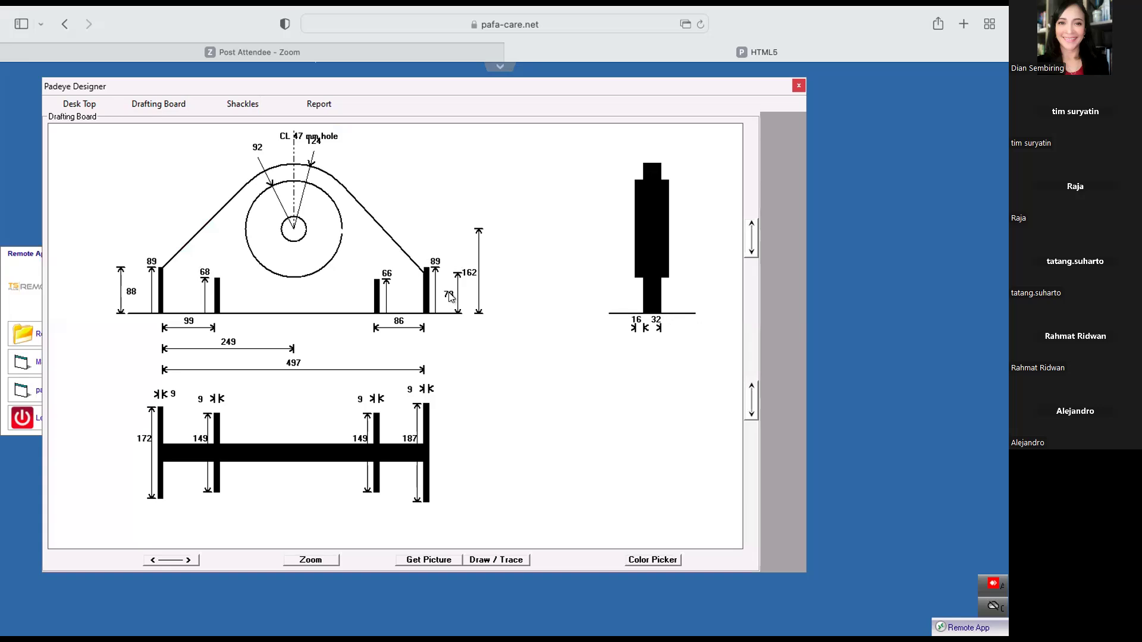
pyautogui.moveTo(433, 271); pyautogui.dragTo(433, 276)
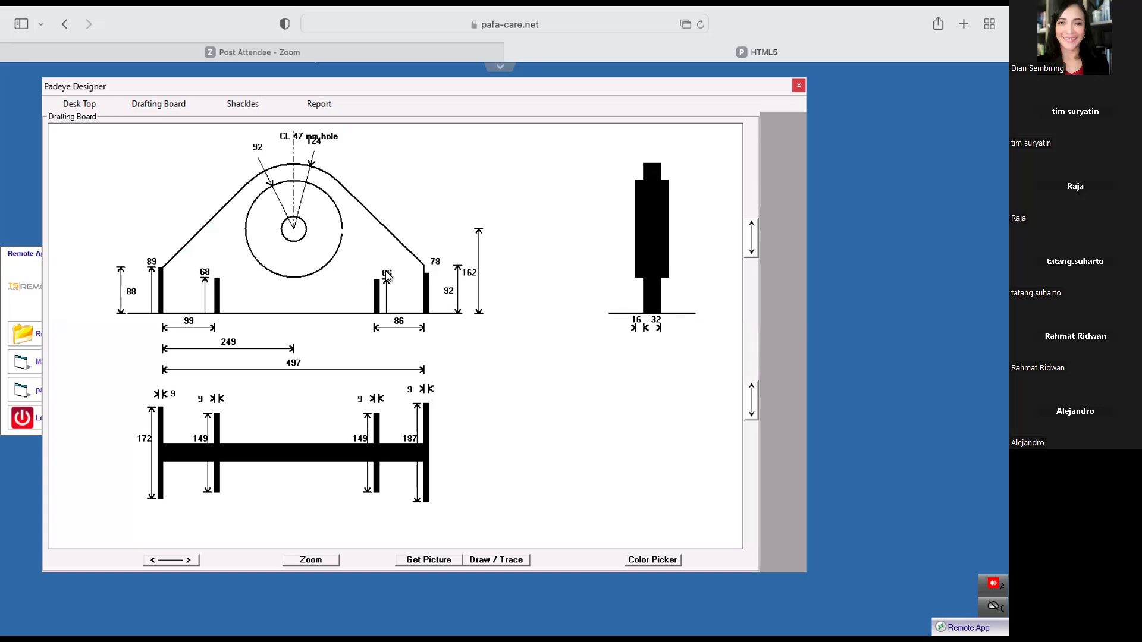
pyautogui.moveTo(145, 266); pyautogui.dragTo(205, 286)
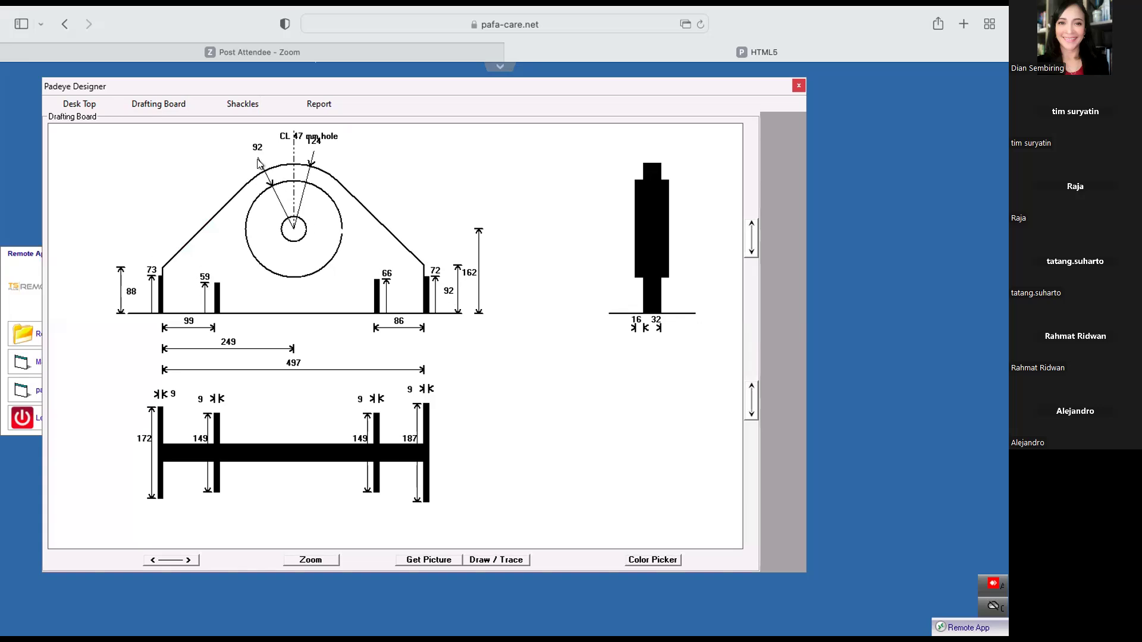
# - Set the cheek plate radius to 88 mm, the eye radius to 116 mm and the hole centre height to 173 mm
pyautogui.moveTo(257, 150); pyautogui.dragTo(259, 162)
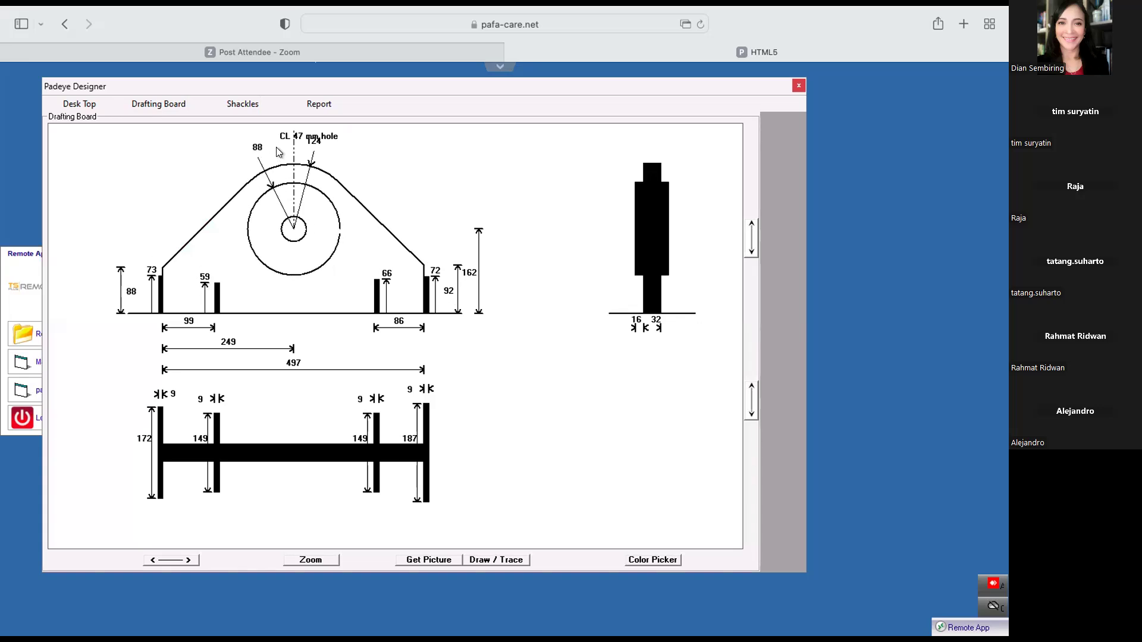
pyautogui.moveTo(315, 146); pyautogui.dragTo(314, 157)
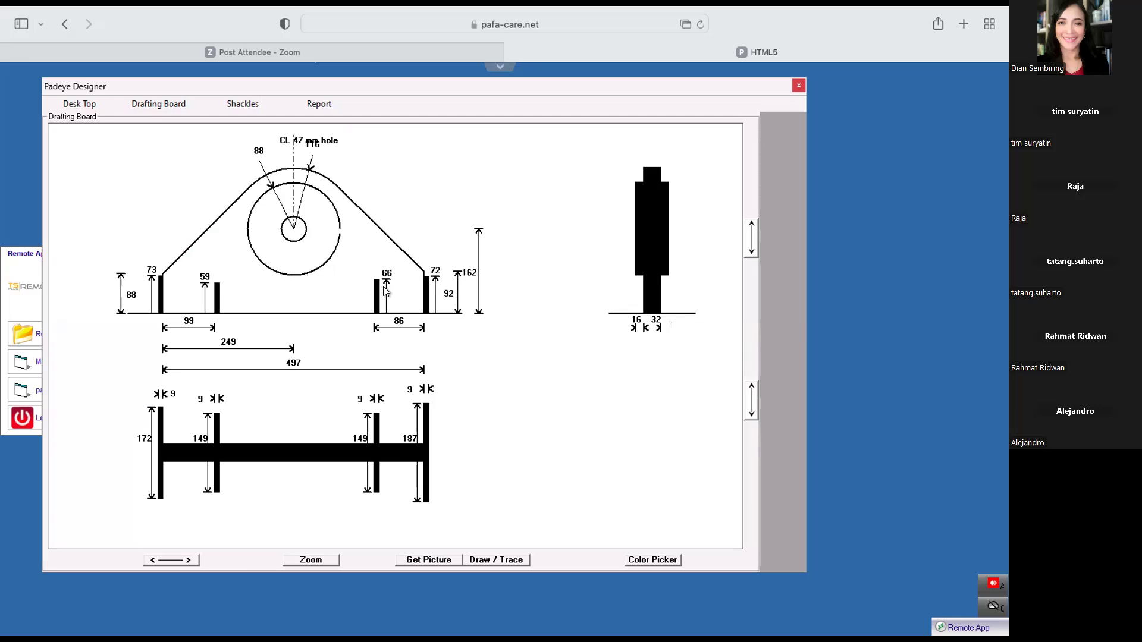
pyautogui.moveTo(470, 272)
pyautogui.mouseDown()
pyautogui.moveTo(474, 284)
pyautogui.moveTo(469, 276)
pyautogui.mouseUp()
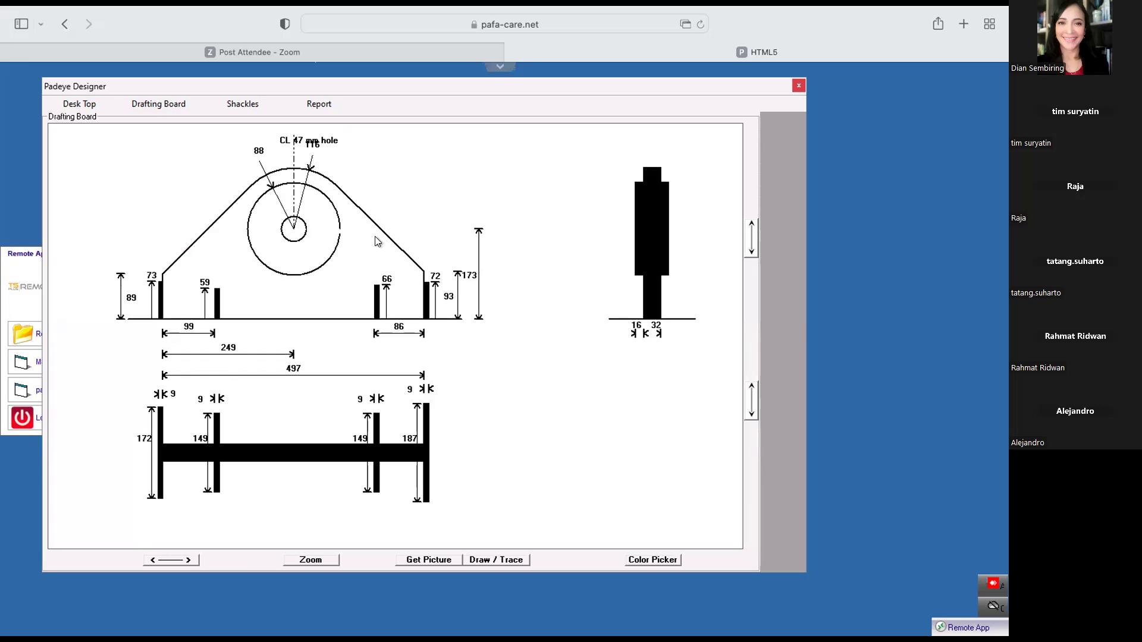
# - Return to the load simulation and check the modified padeye's base section while rotating the shackle to about 62 degrees
pyautogui.click(78, 105)
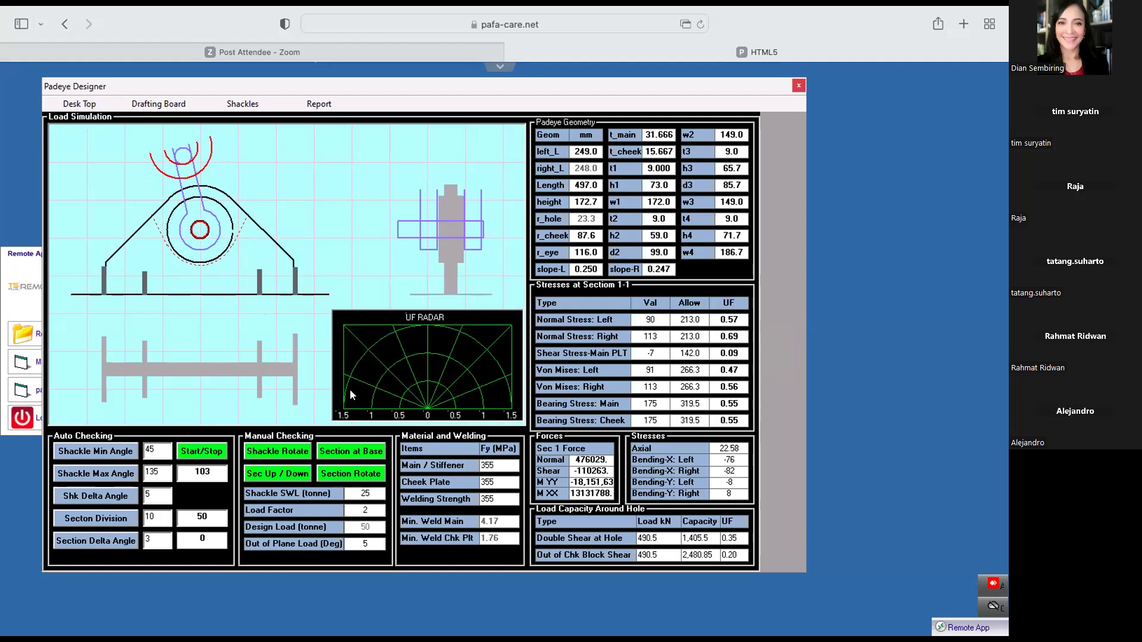
pyautogui.click(343, 451)
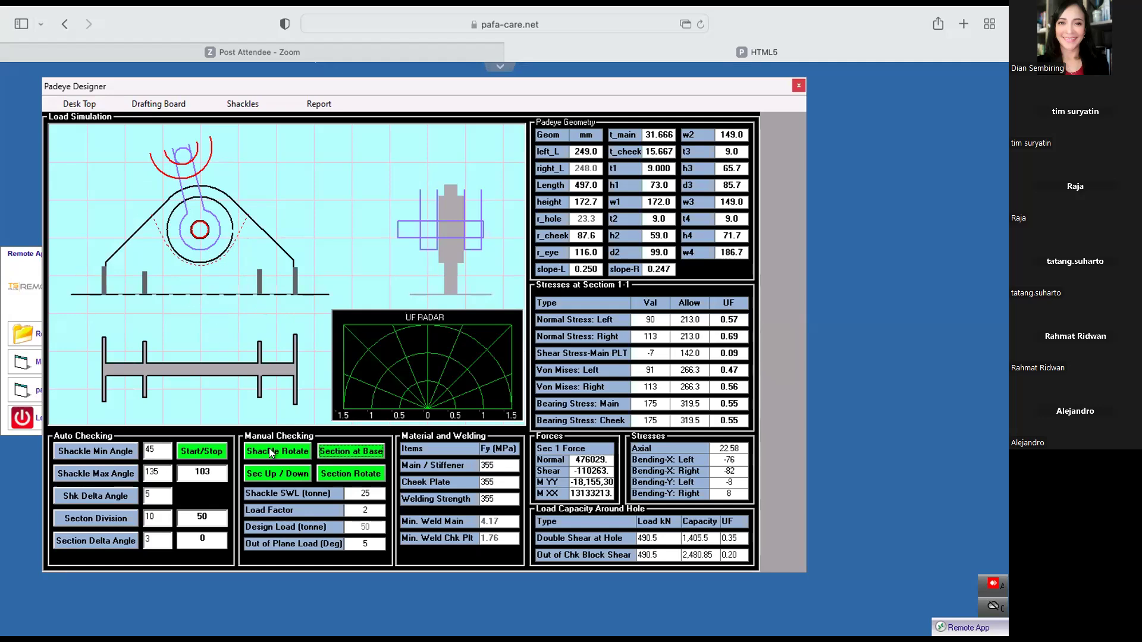
pyautogui.click(290, 454)
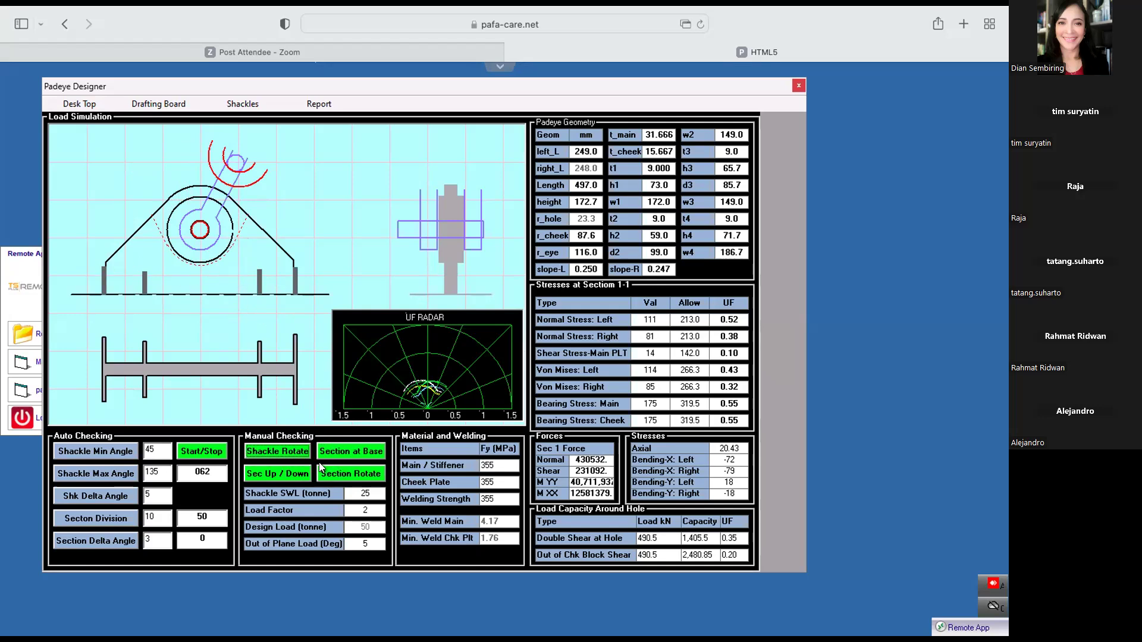
# - Check the padeye stresses with the section raised to 92 mm, then at 73 mm and 16 degrees while rotating the shackle to about 116 degrees
pyautogui.click(272, 472)
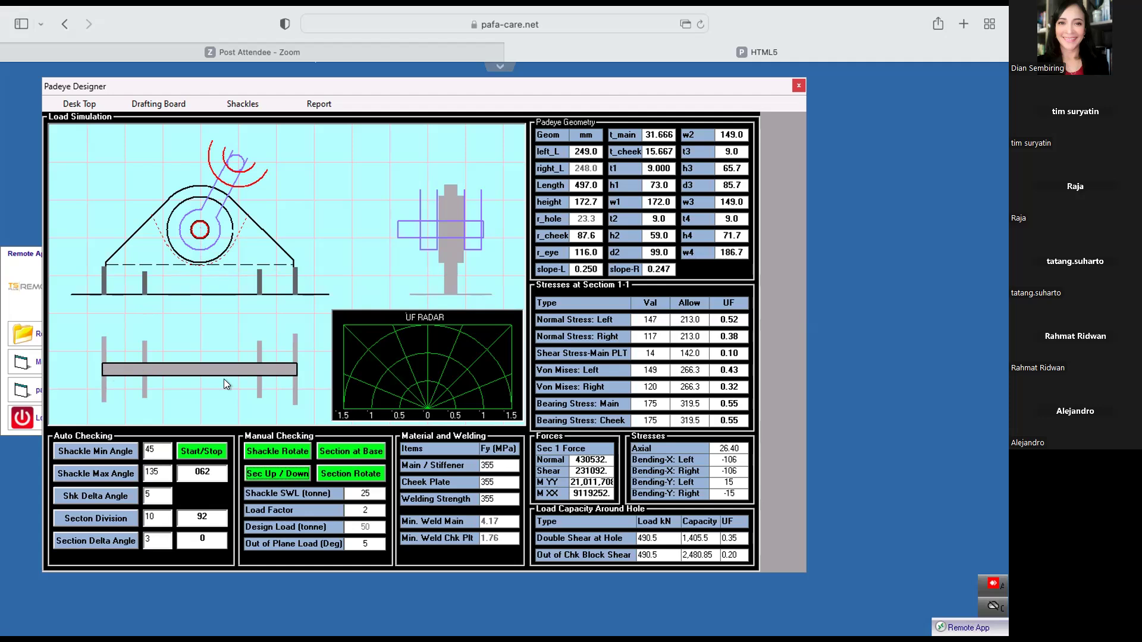
pyautogui.click(273, 451)
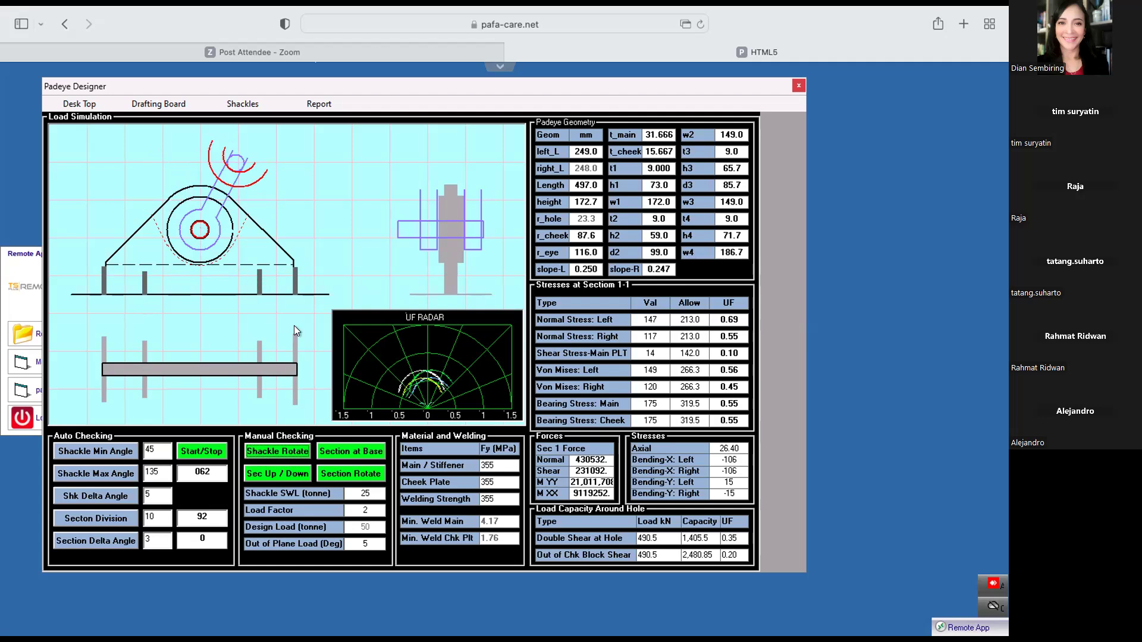
pyautogui.click(332, 473)
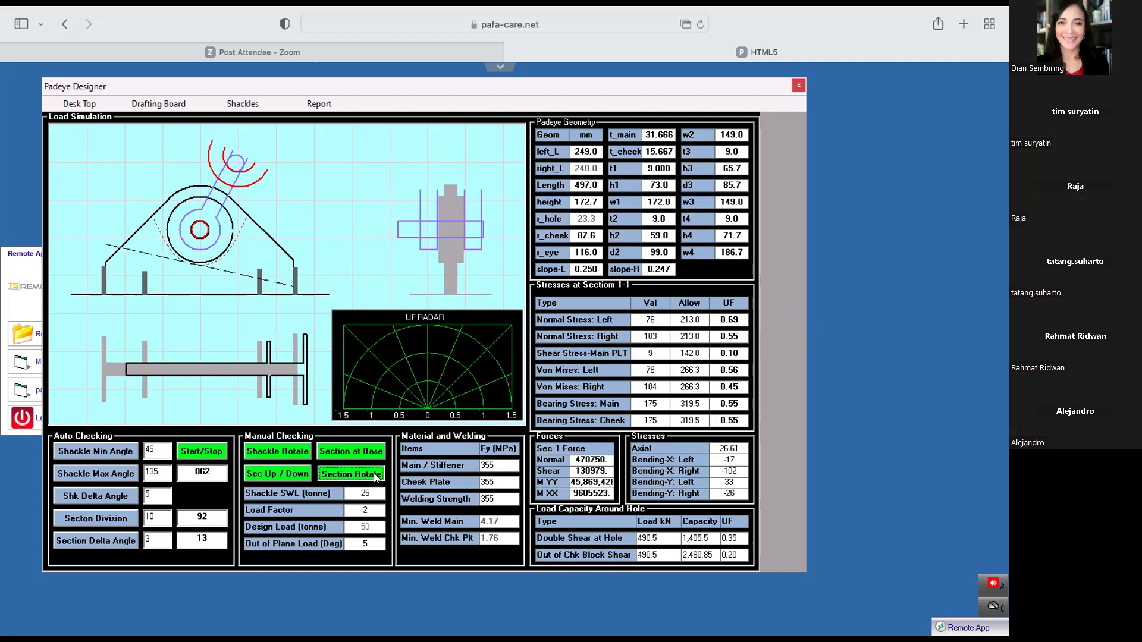
pyautogui.click(280, 474)
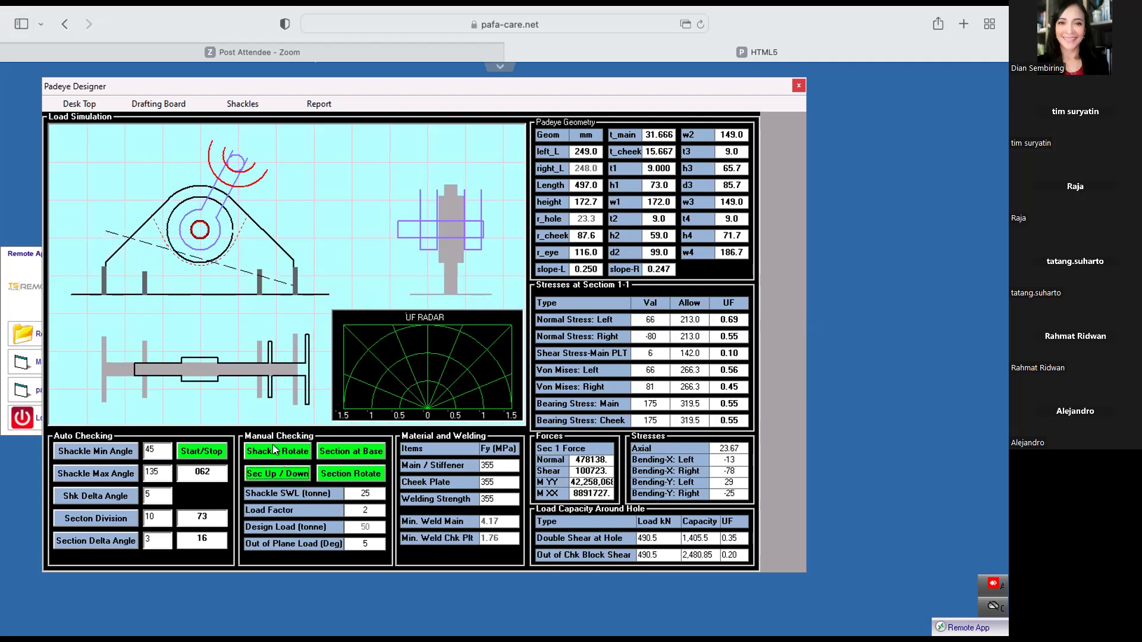
pyautogui.click(270, 448)
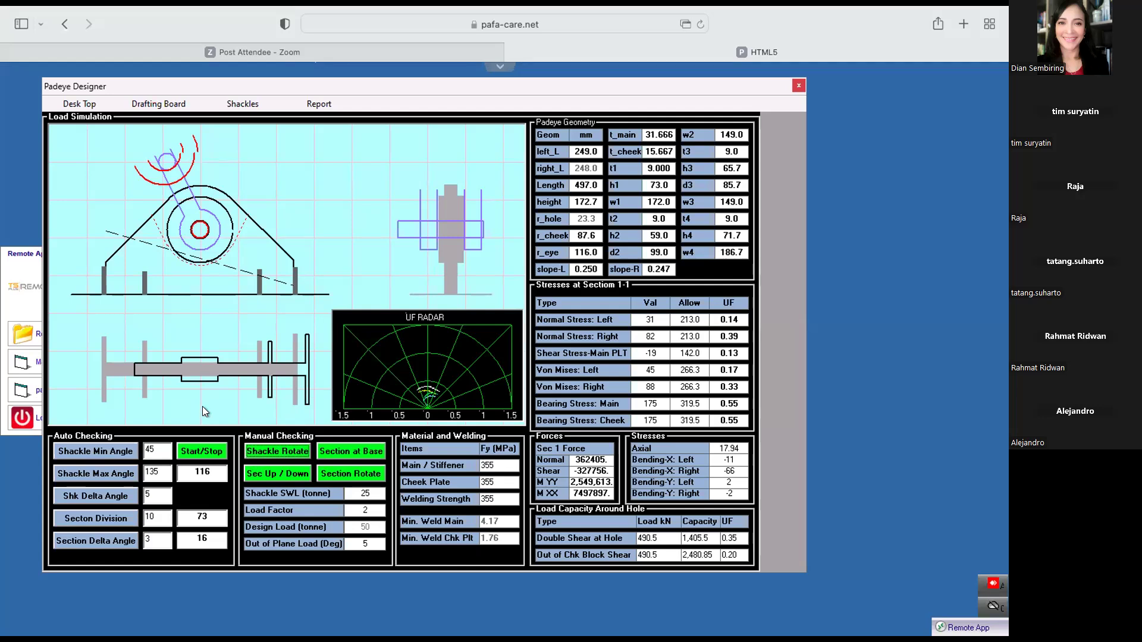
# - Set the shackle angle range to 85–100 degrees, rotate the shackle manually, and run the automatic stress check
pyautogui.click(159, 449)
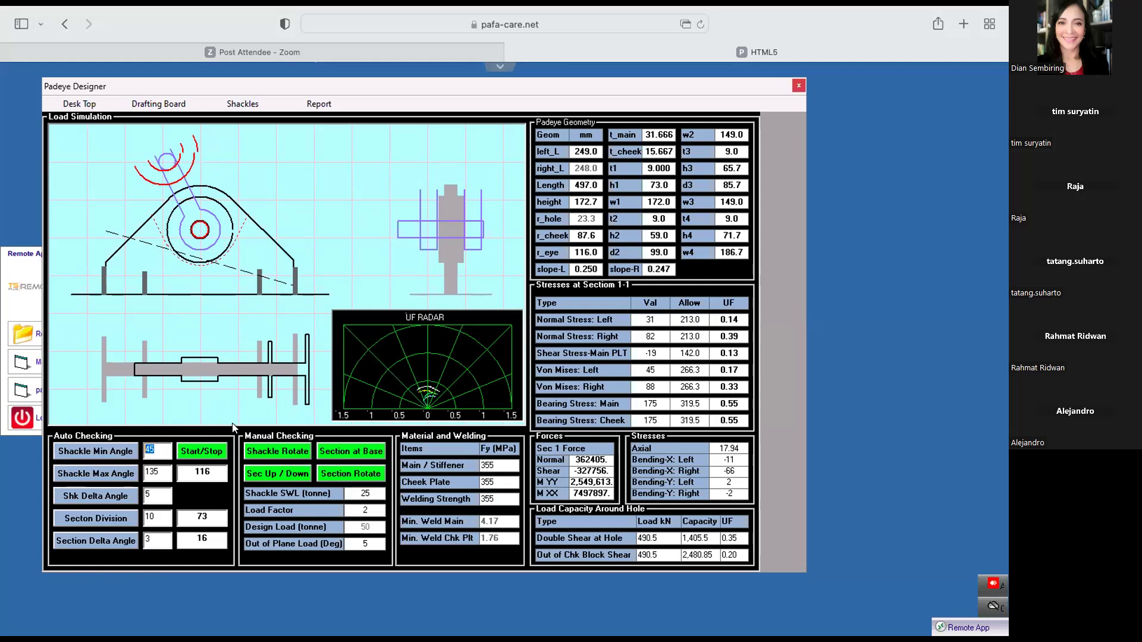
pyautogui.write('9')
pyautogui.doubleClick(148, 471)
pyautogui.write('100')
pyautogui.click(290, 453)
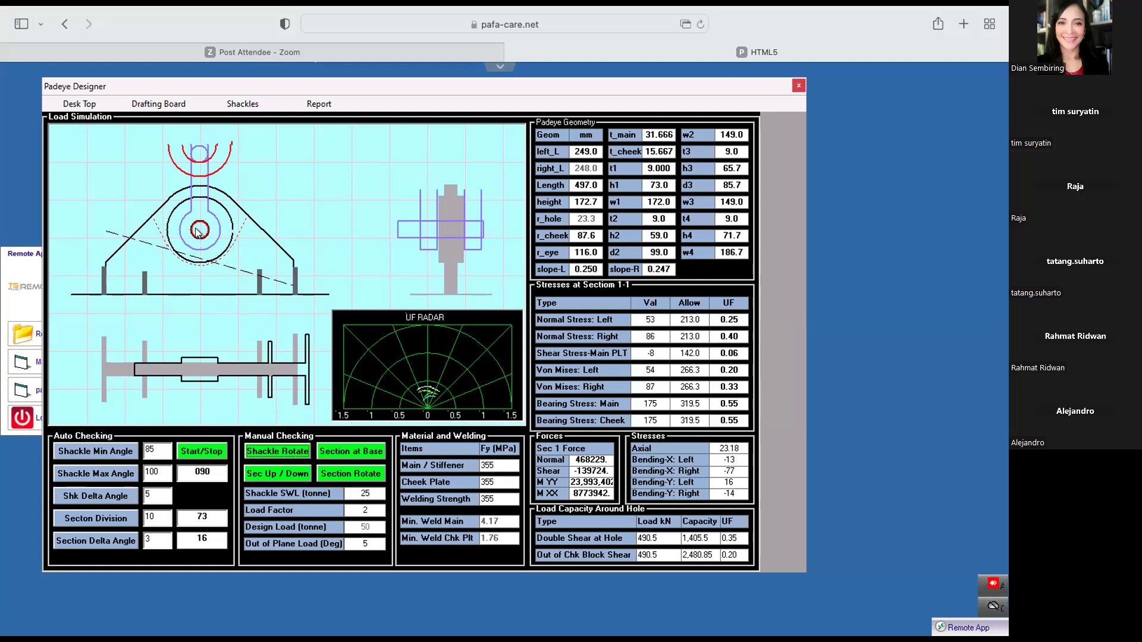
pyautogui.click(198, 452)
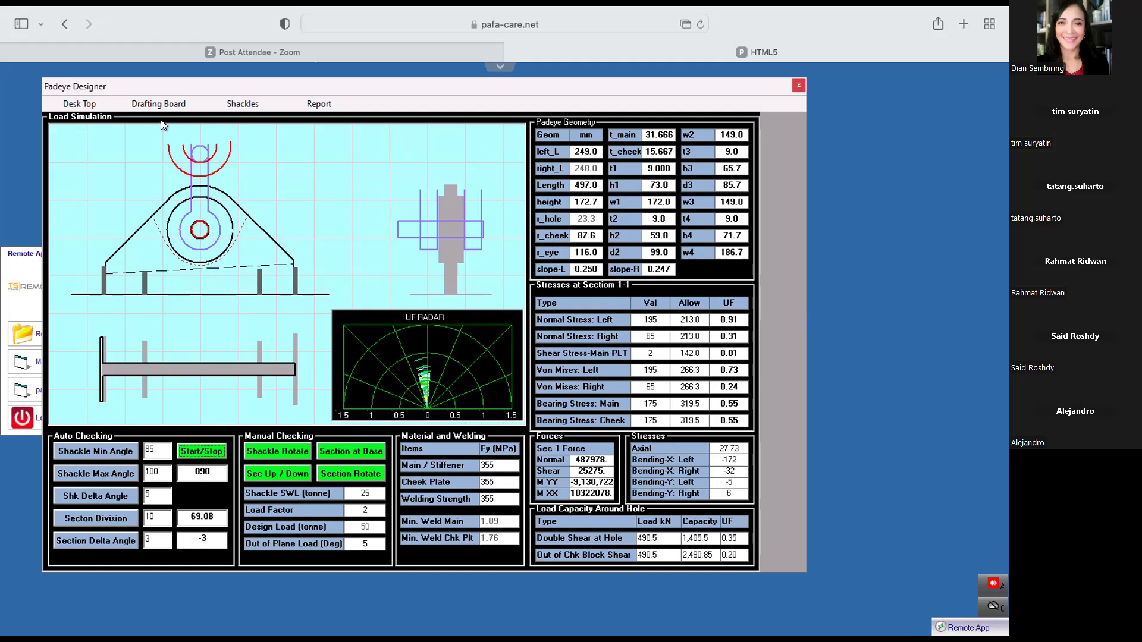
# - Reduce the main plate thickness to 25 mm on the drafting board and rerun the automatic check in the load simulation
pyautogui.click(158, 105)
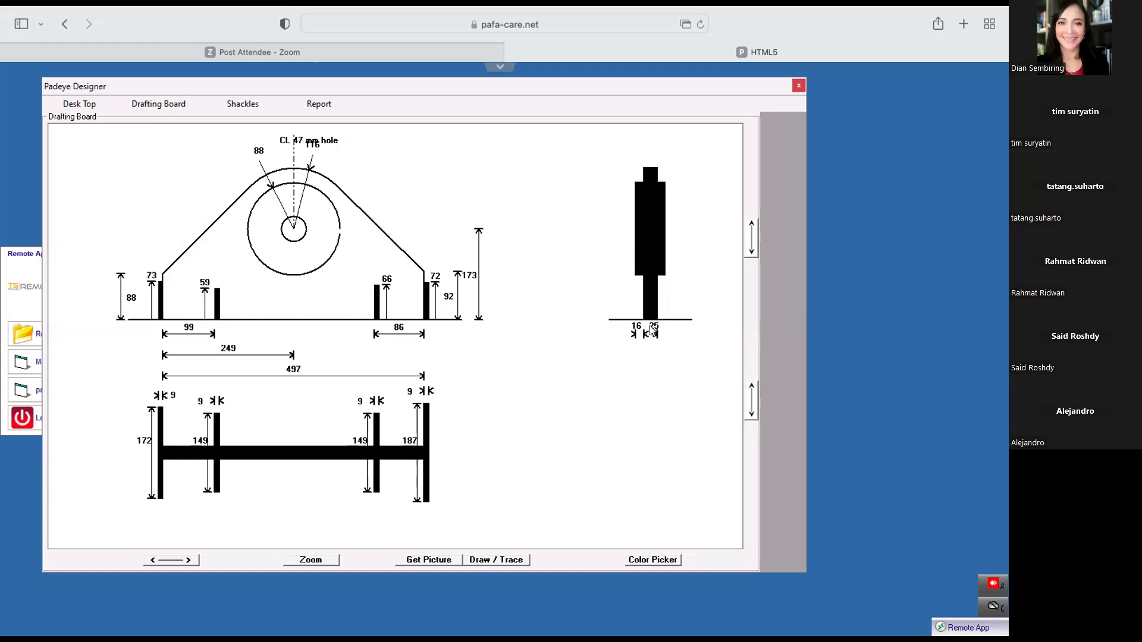
pyautogui.click(79, 105)
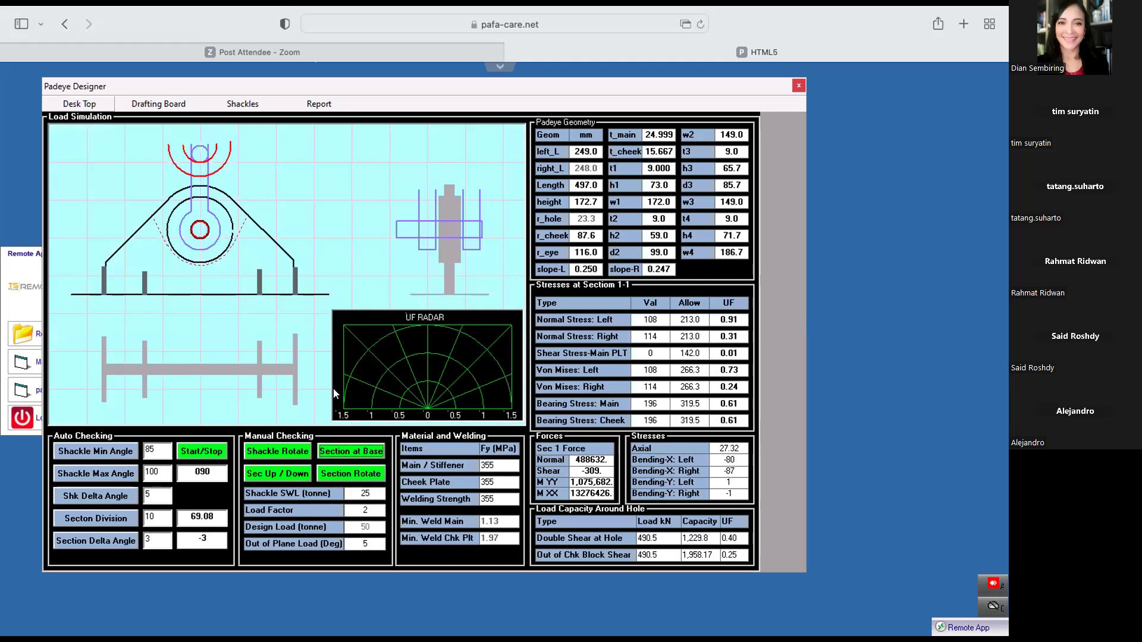
pyautogui.click(202, 454)
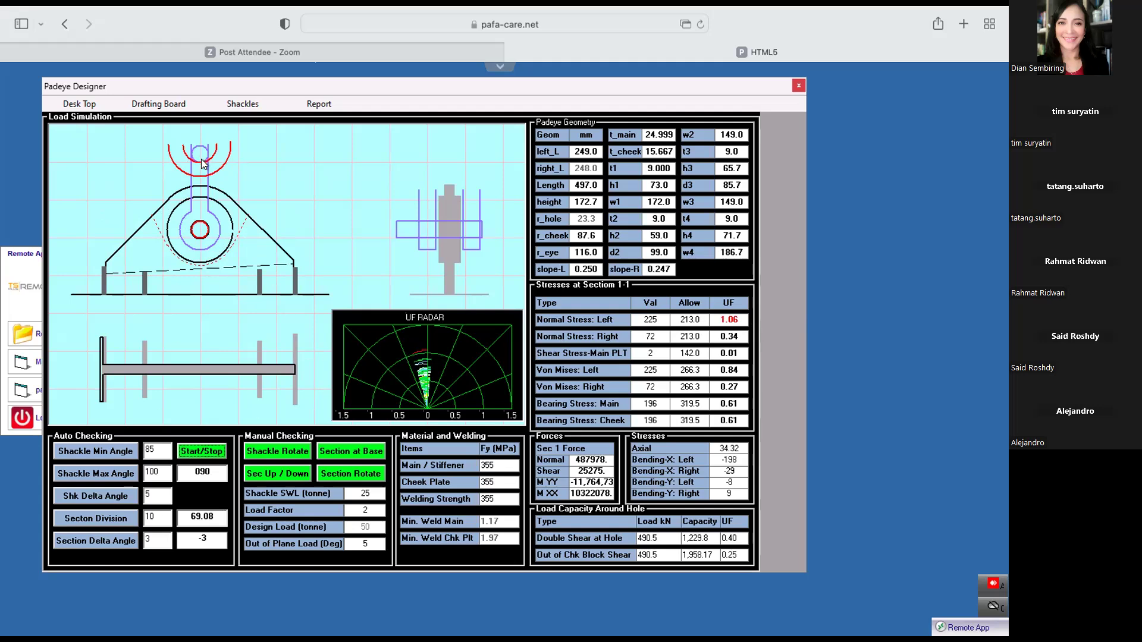
# - Set the minimum shackle angle to 80 and the maximum to 125 degrees, and run the automatic check
pyautogui.moveTo(157, 450); pyautogui.dragTo(128, 442)
pyautogui.write('80')
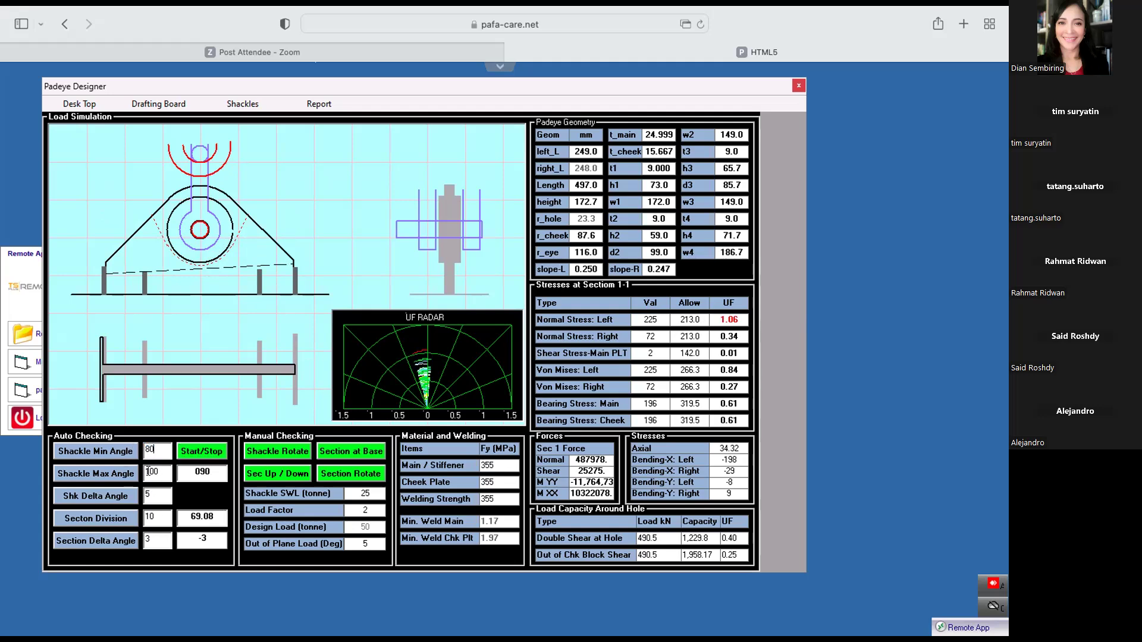
pyautogui.moveTo(149, 471); pyautogui.dragTo(169, 472)
pyautogui.write('25')
pyautogui.click(206, 451)
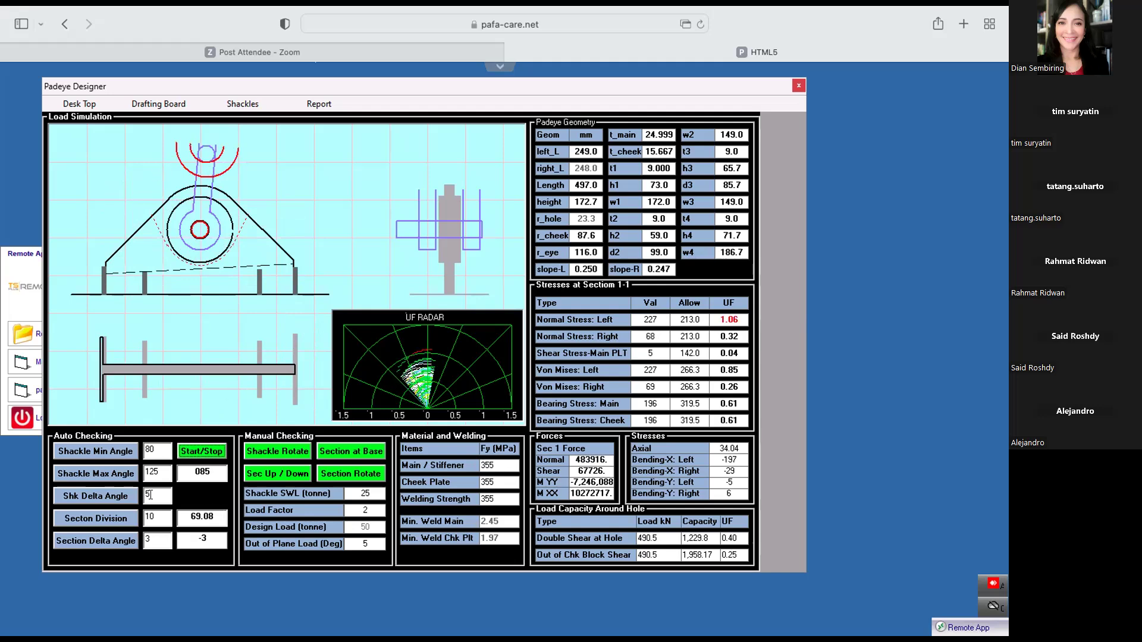
# - Set the shackle delta angle to 10 and the section delta angle to 5, and rerun the automatic check
pyautogui.moveTo(156, 495); pyautogui.dragTo(117, 496)
pyautogui.write('10')
pyautogui.moveTo(156, 540); pyautogui.dragTo(132, 537)
pyautogui.write('5')
pyautogui.click(208, 451)
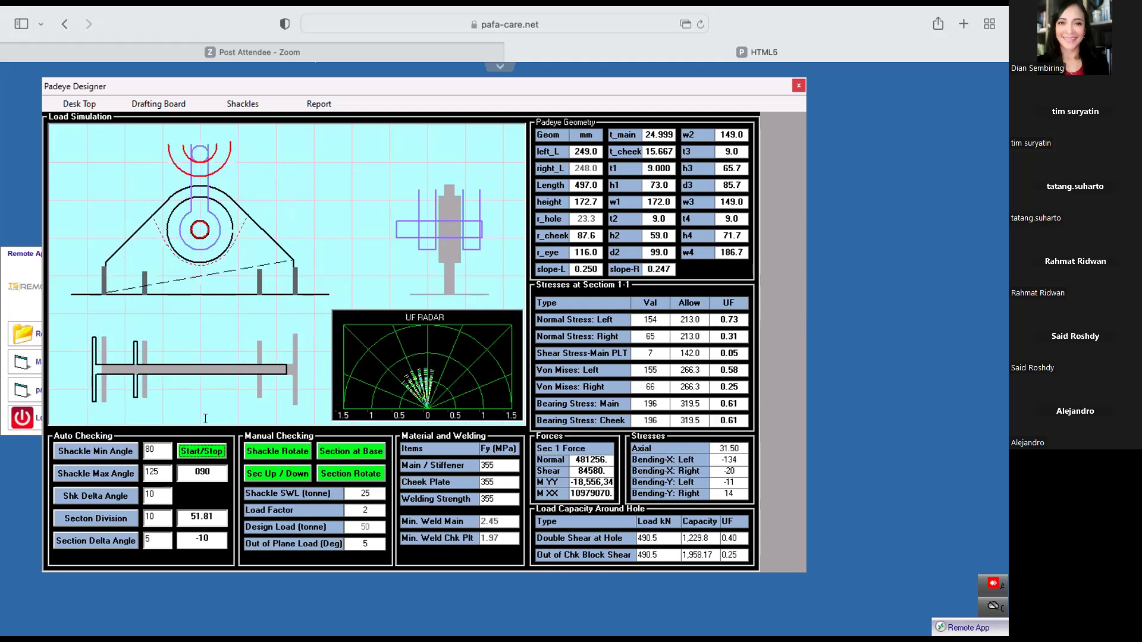
# - Reshape the padeye to 345 mm length, 113 mm left length, 200 and 107 mm edge heights, and 168 mm left outer stiffener height
pyautogui.click(158, 104)
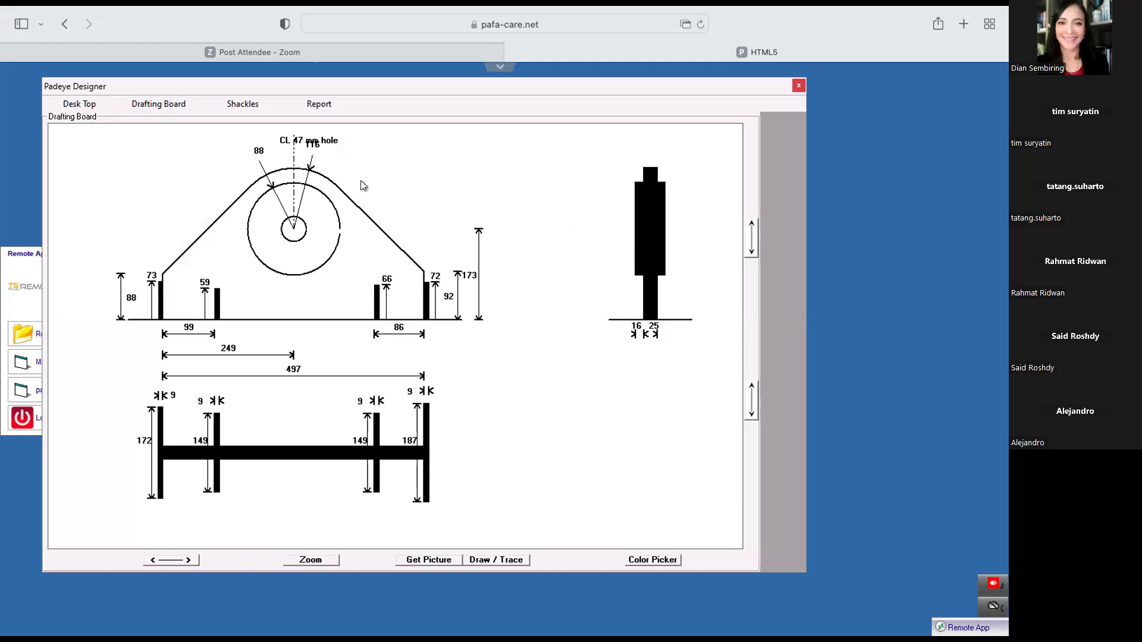
pyautogui.moveTo(304, 371); pyautogui.dragTo(298, 344)
pyautogui.moveTo(199, 264); pyautogui.dragTo(206, 361)
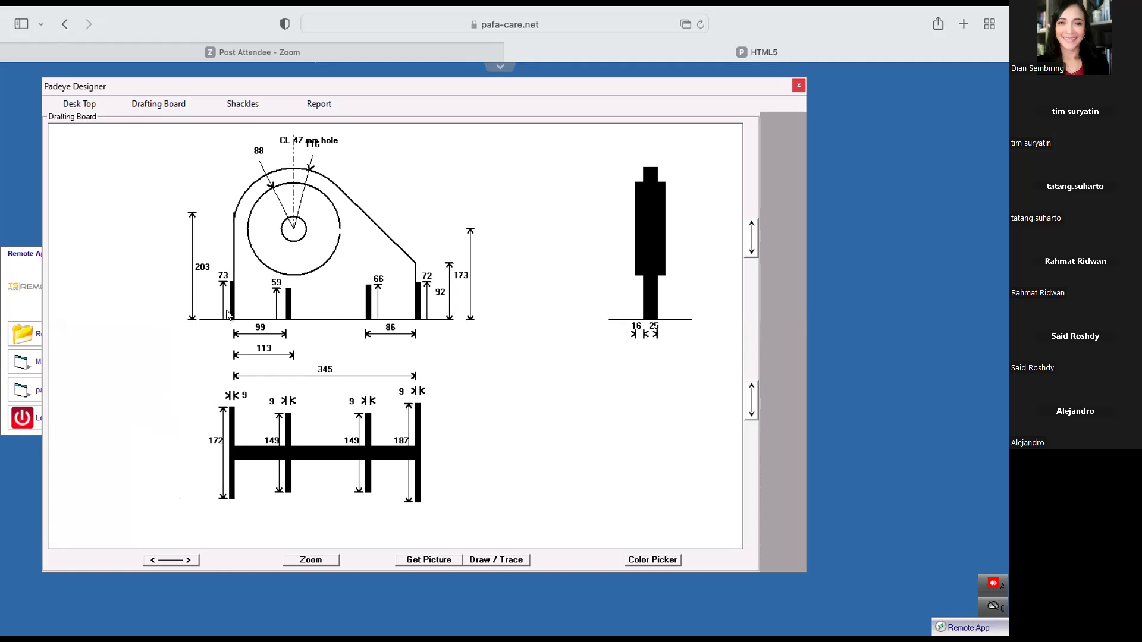
pyautogui.moveTo(224, 275); pyautogui.dragTo(200, 242)
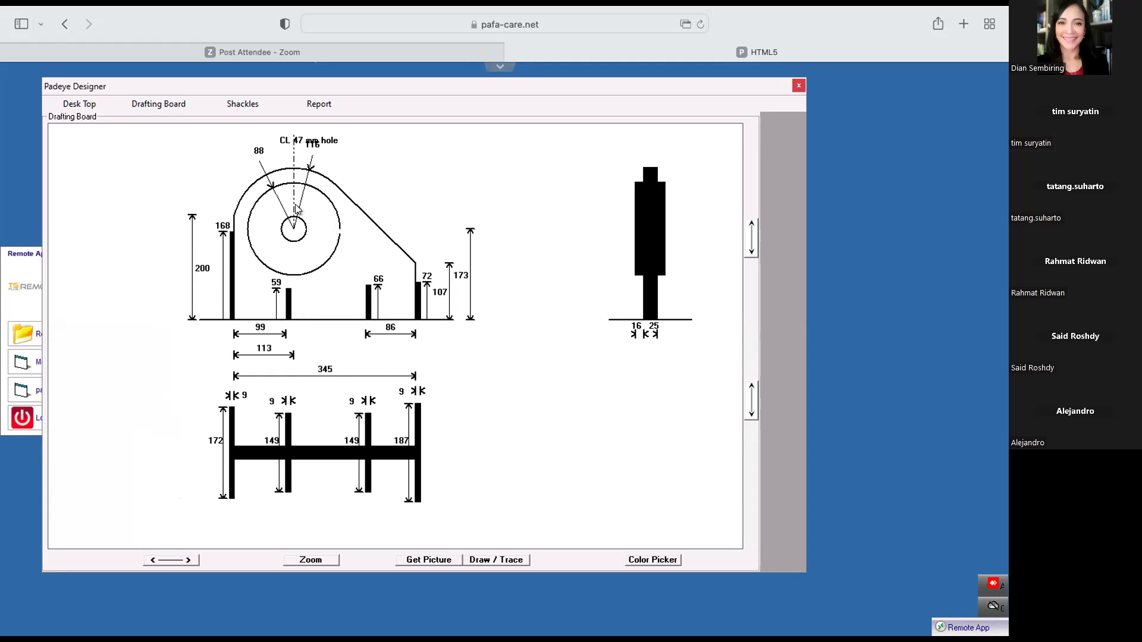
# - Check the base section while rotating the shackle to about 115 degrees, and reduce the inner stiffener widths to 112 and 134 mm
pyautogui.click(73, 106)
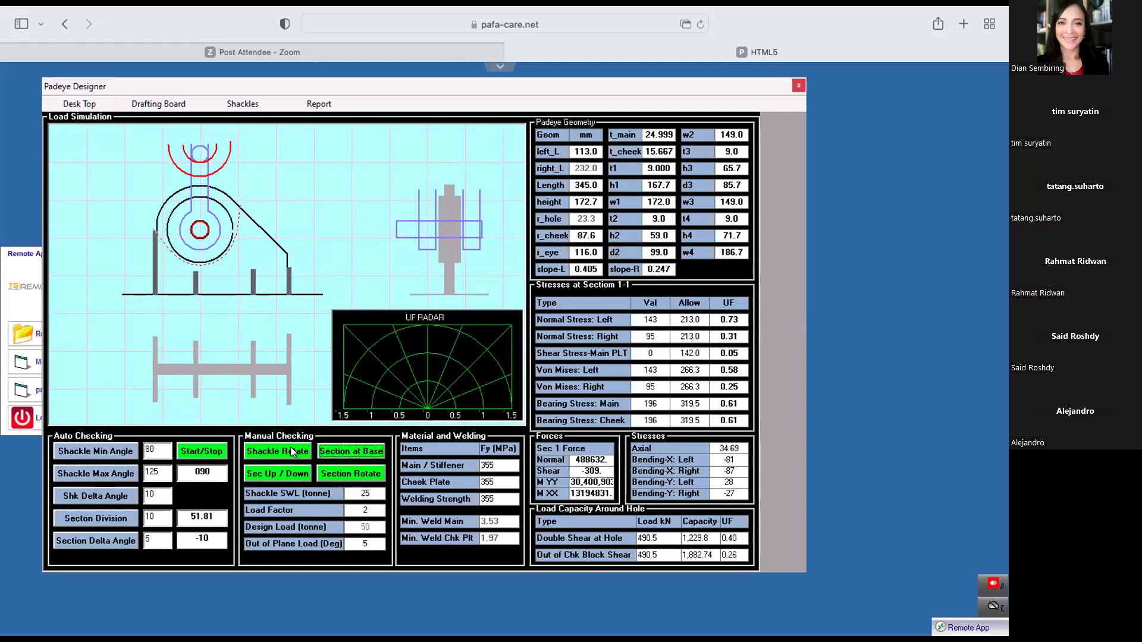
pyautogui.click(267, 454)
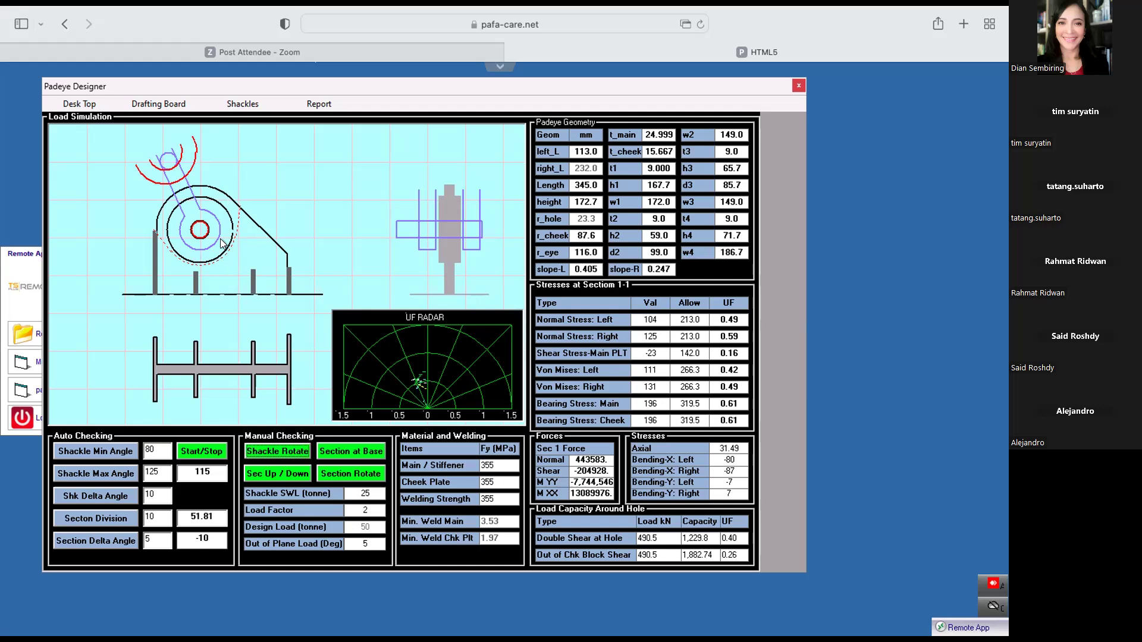
pyautogui.click(159, 104)
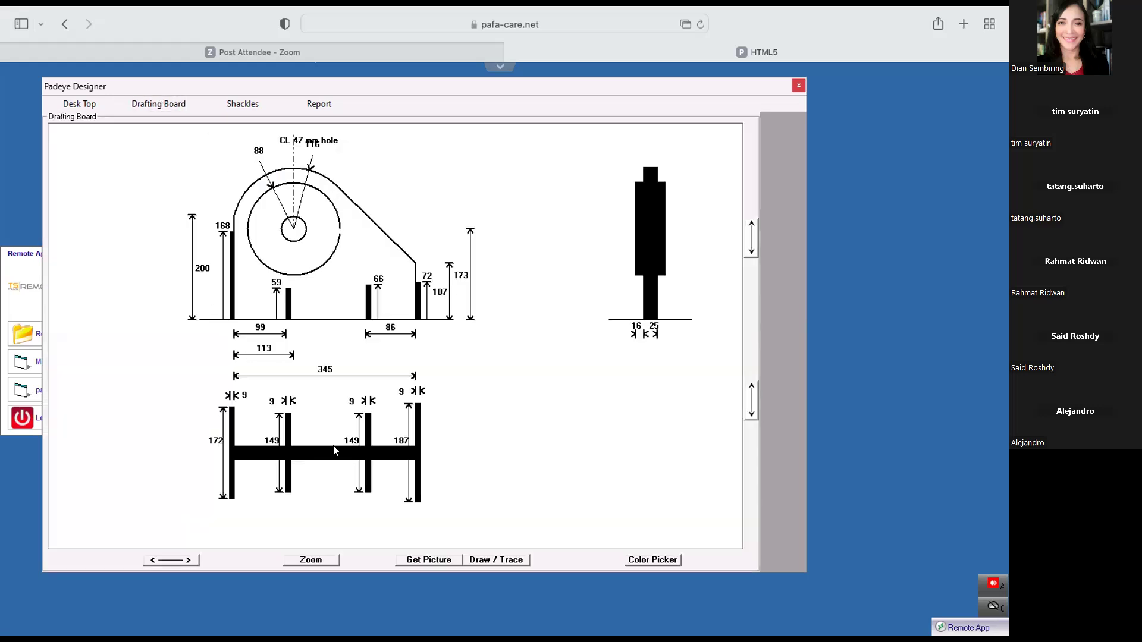
pyautogui.moveTo(273, 445); pyautogui.dragTo(354, 451)
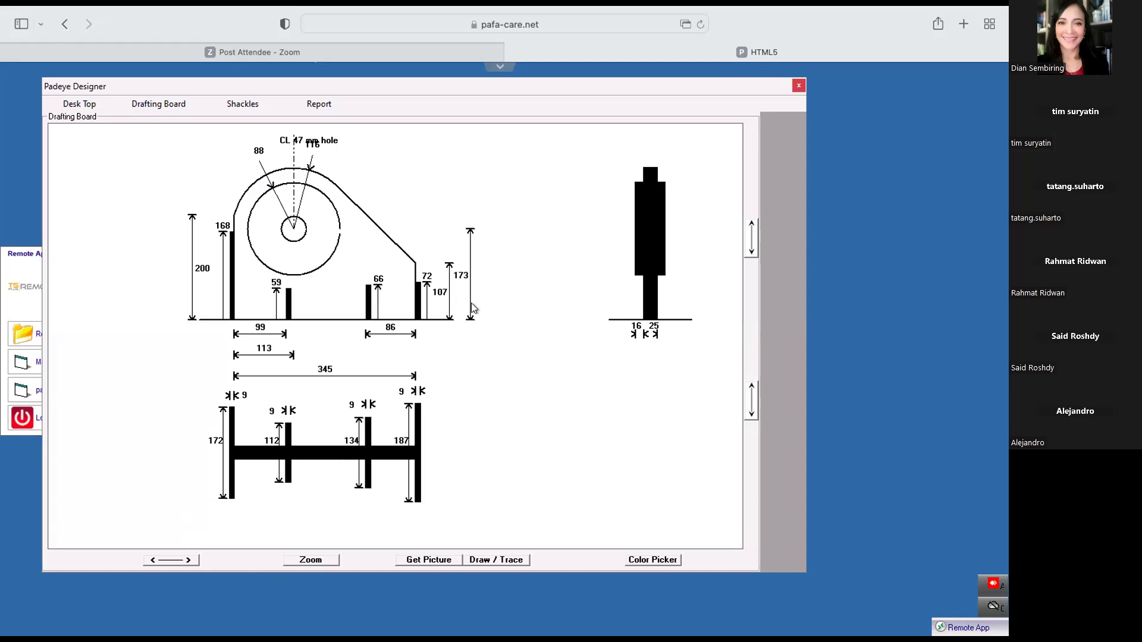
# - Choose the 800-tonne Crosby shackle and check its padeye at the base section while rotating the shackle to about 116 degrees
pyautogui.click(237, 105)
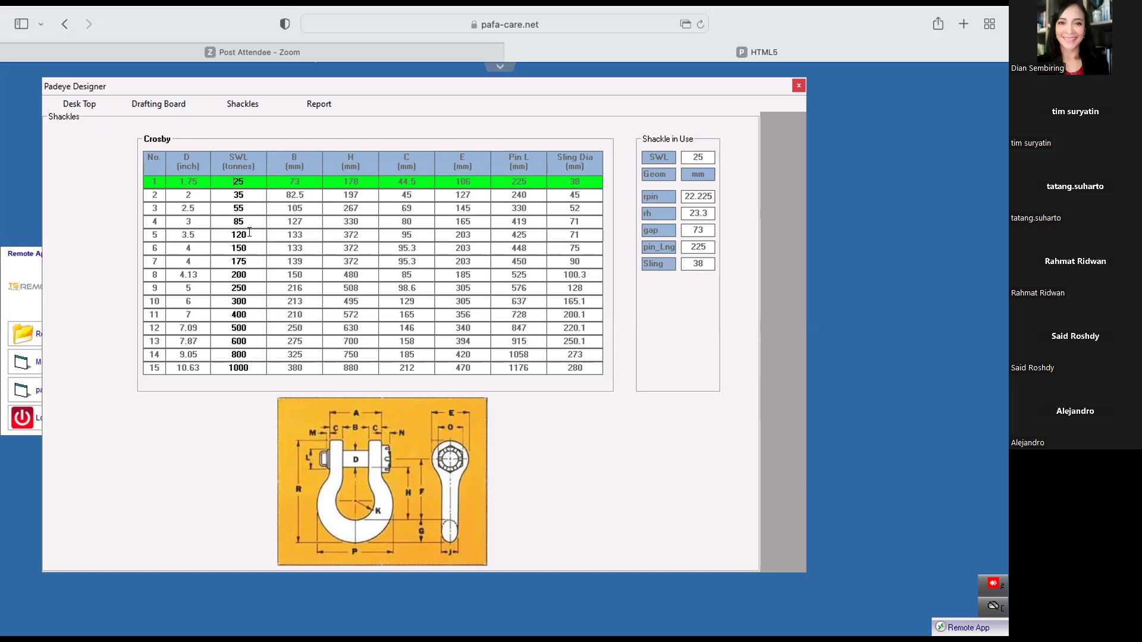
pyautogui.click(253, 353)
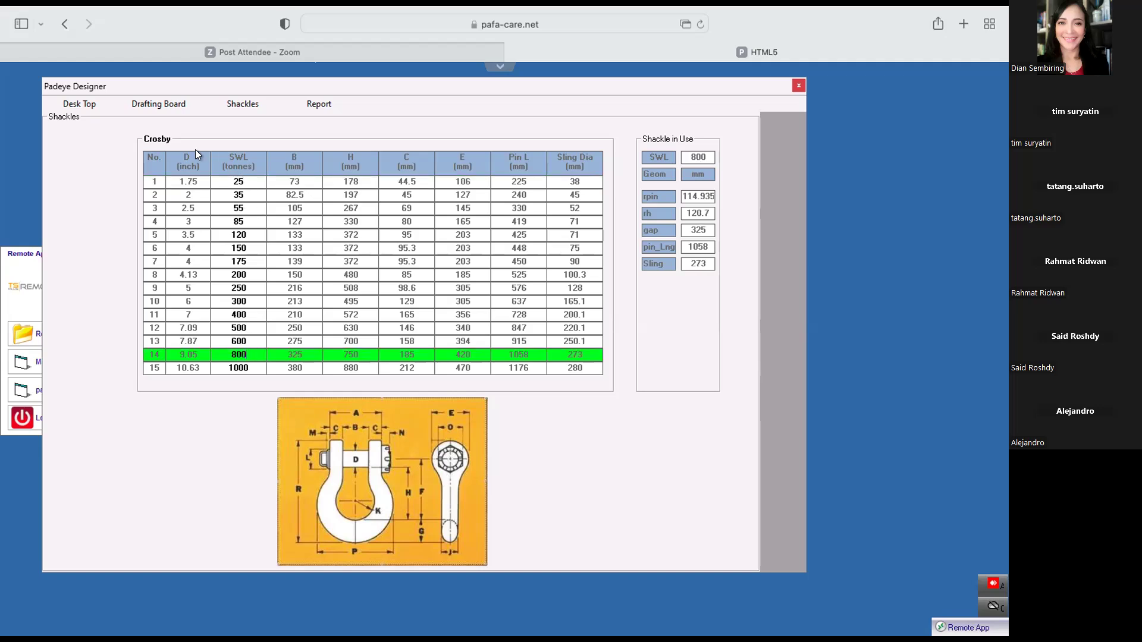
pyautogui.click(73, 106)
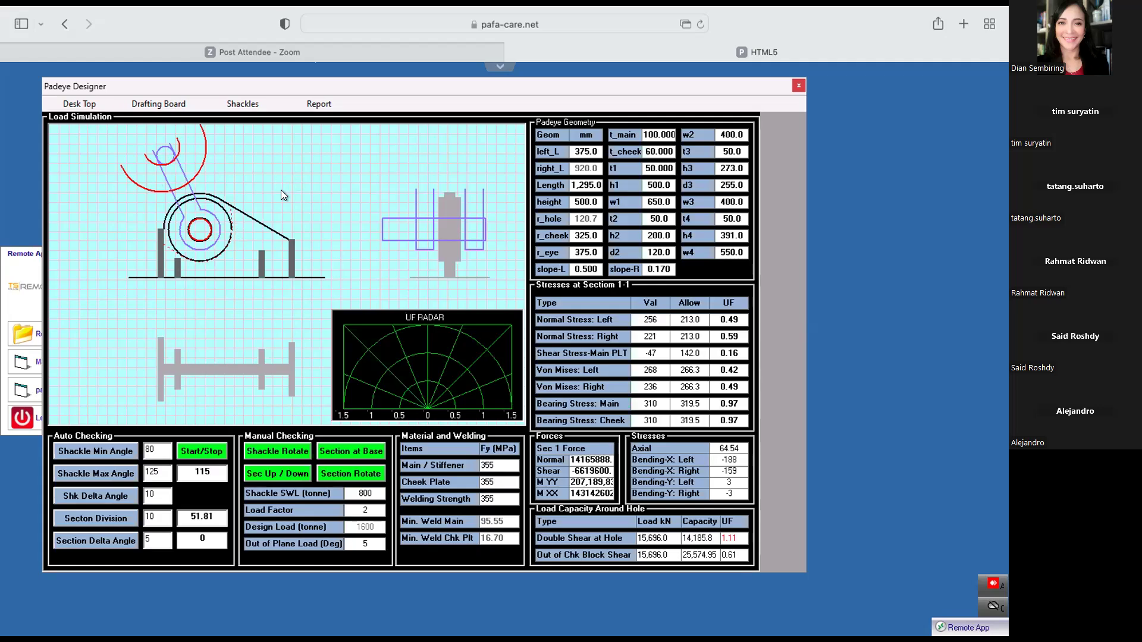
pyautogui.click(284, 453)
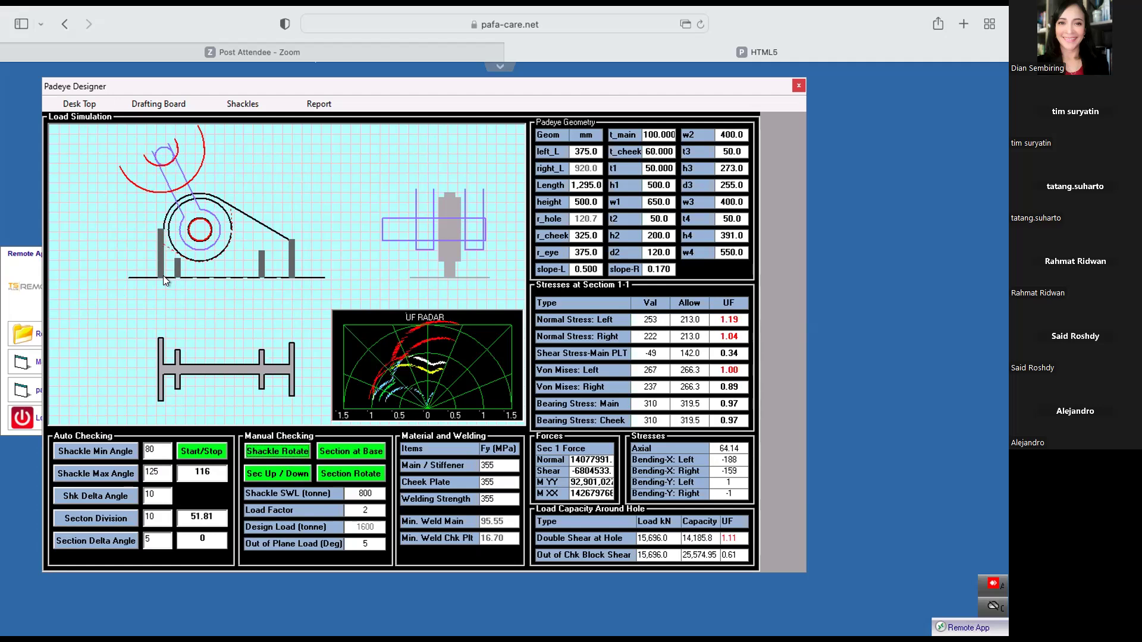
# - Widen the left outer stiffener to 860 mm and the left inner stiffener to 632 mm, and enlarge the drawing
pyautogui.click(160, 105)
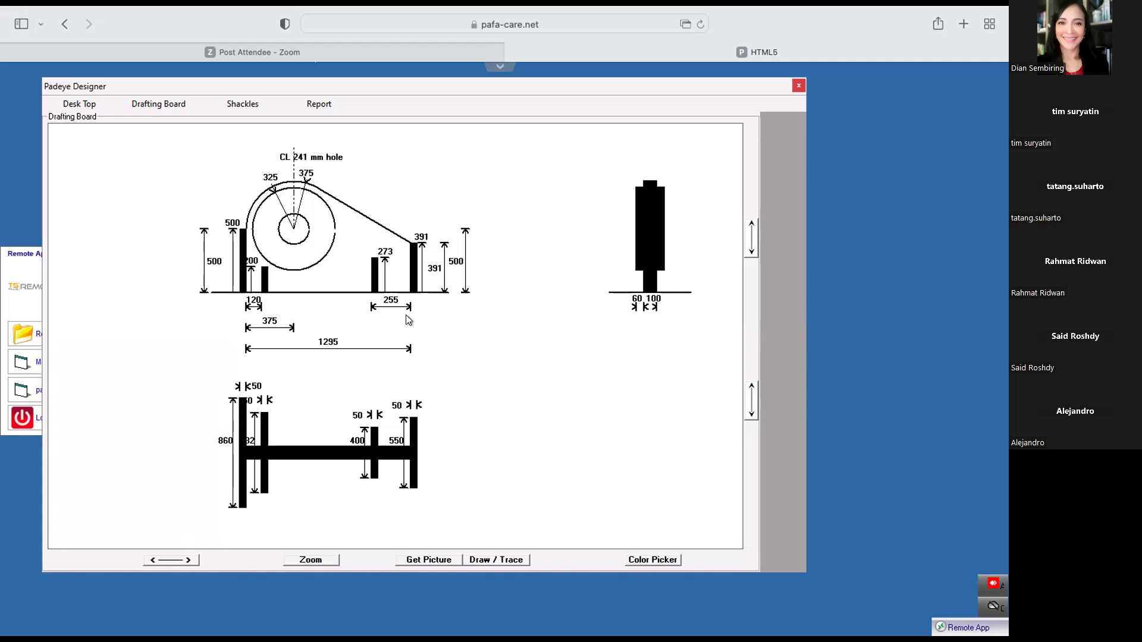
pyautogui.click(321, 561)
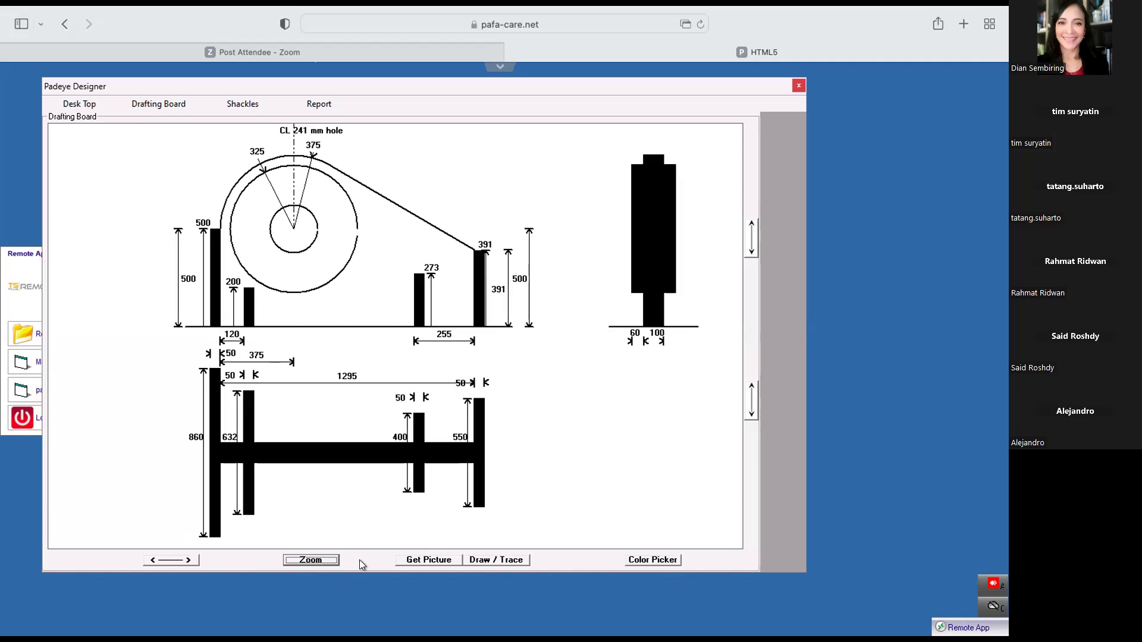
pyautogui.click(753, 237)
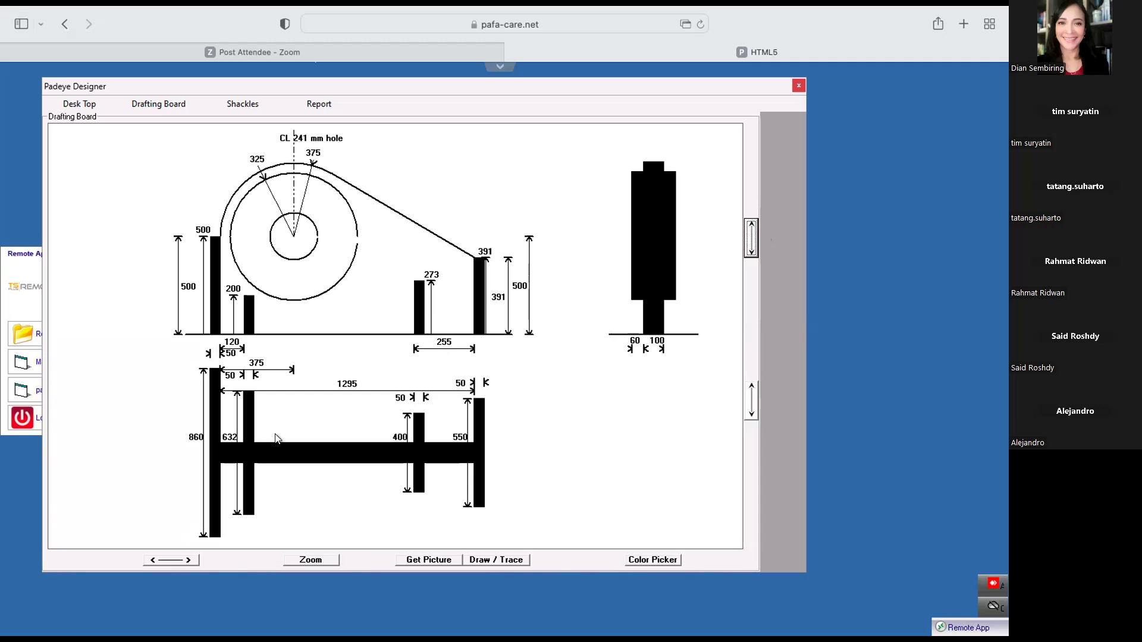
# - Recheck the widened padeye's base section in the load simulation while rotating the shackle between about 69 and 106 degrees
pyautogui.click(75, 104)
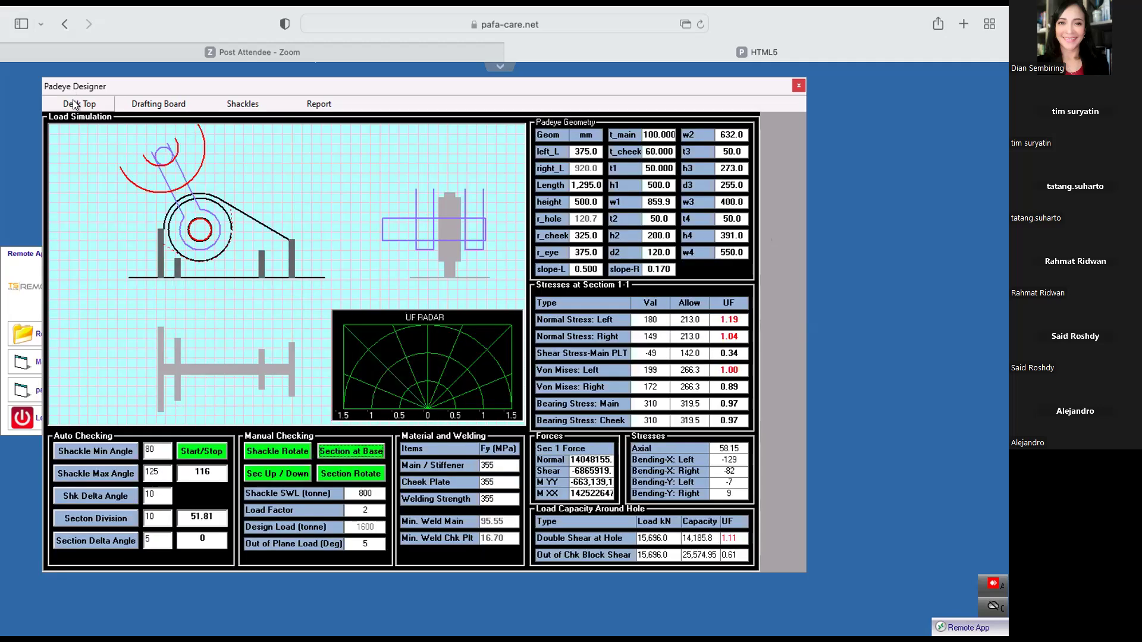
pyautogui.click(265, 452)
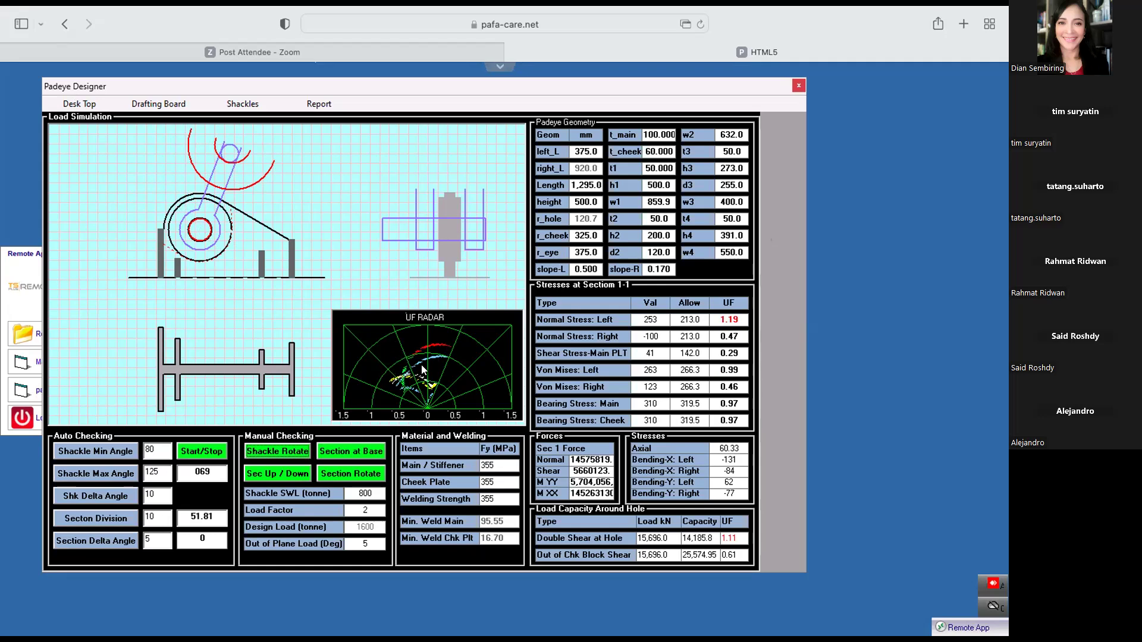
pyautogui.click(287, 453)
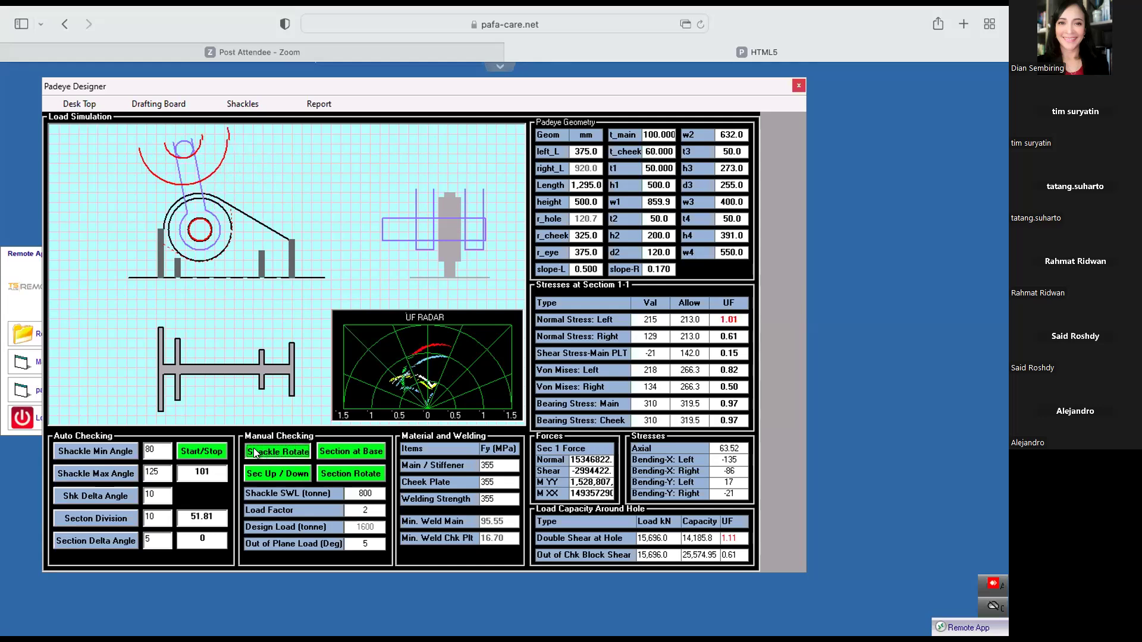
pyautogui.click(254, 454)
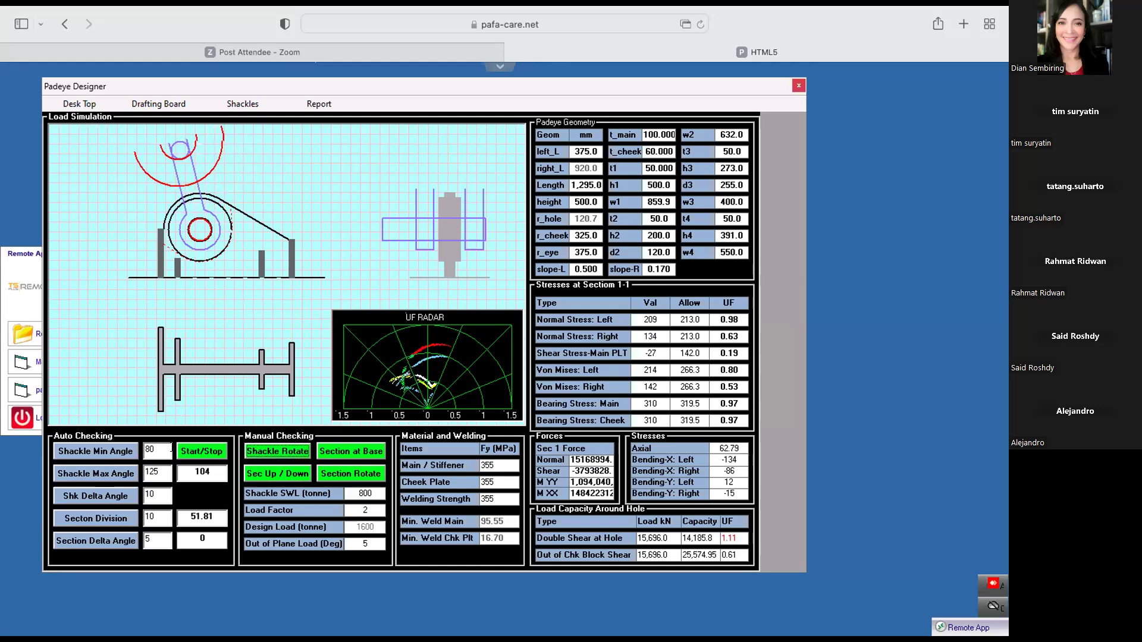
pyautogui.click(272, 453)
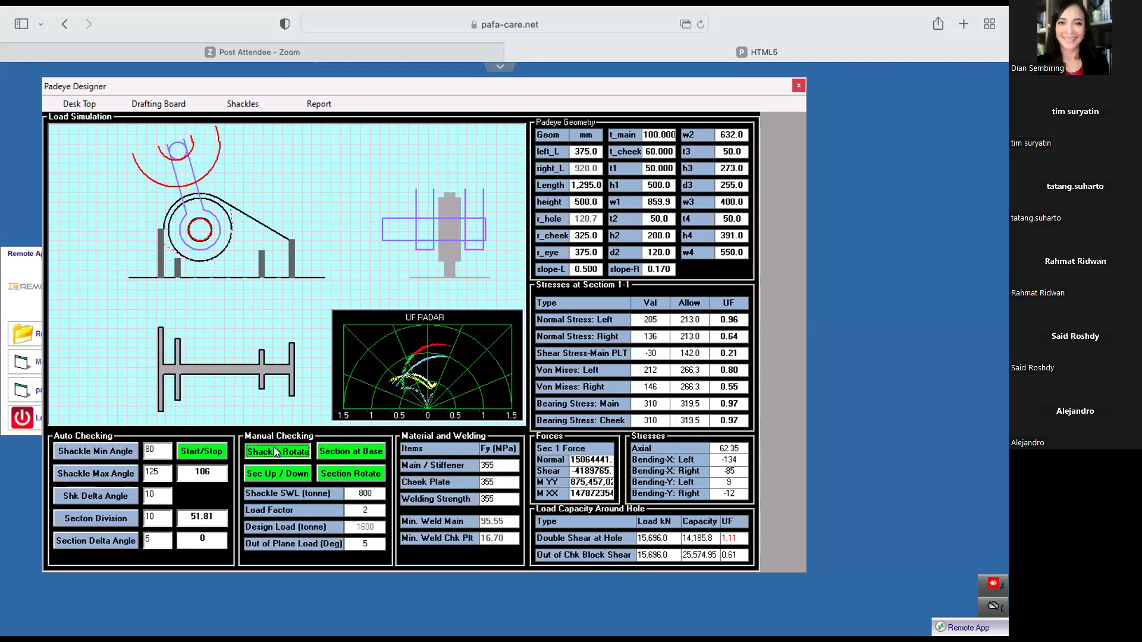
pyautogui.click(274, 452)
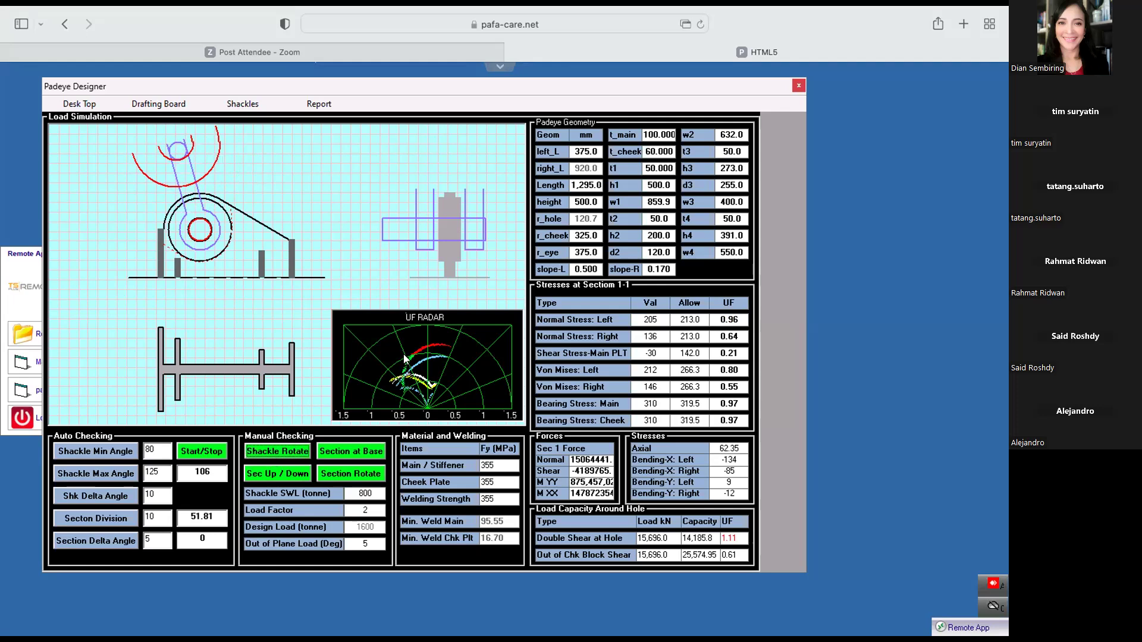
# - Set the minimum shackle angle to 104 degrees and run the automatic stress check
pyautogui.moveTo(156, 449); pyautogui.dragTo(122, 452)
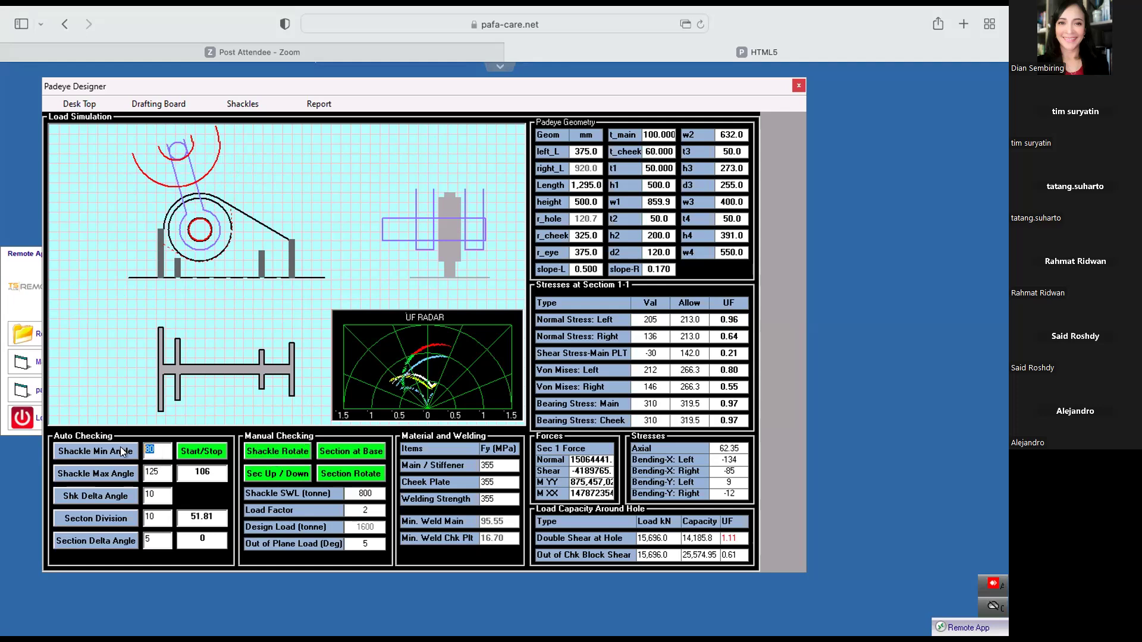
pyautogui.write('104')
pyautogui.click(200, 452)
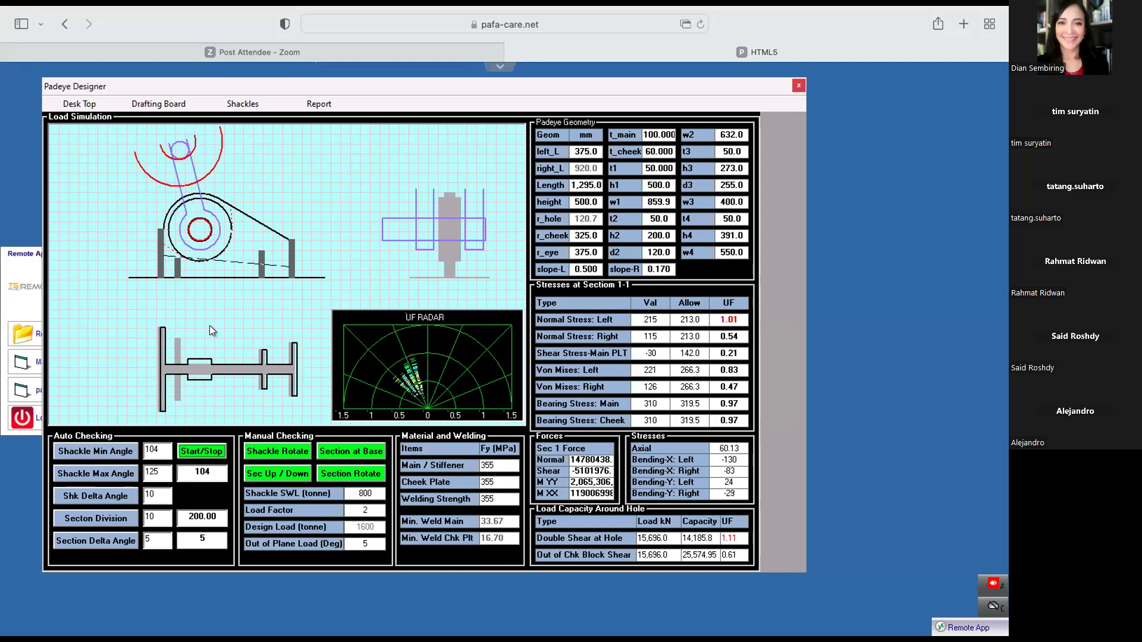
pyautogui.click(199, 452)
# - Raise the right inner stiffener to 455 mm, thicken the left outer stiffener to 54 mm, and set the left inner stiffener's offset to 91 mm and height to 225 mm
pyautogui.click(160, 106)
pyautogui.moveTo(431, 277)
pyautogui.mouseDown()
pyautogui.moveTo(420, 188)
pyautogui.moveTo(434, 286)
pyautogui.mouseUp()
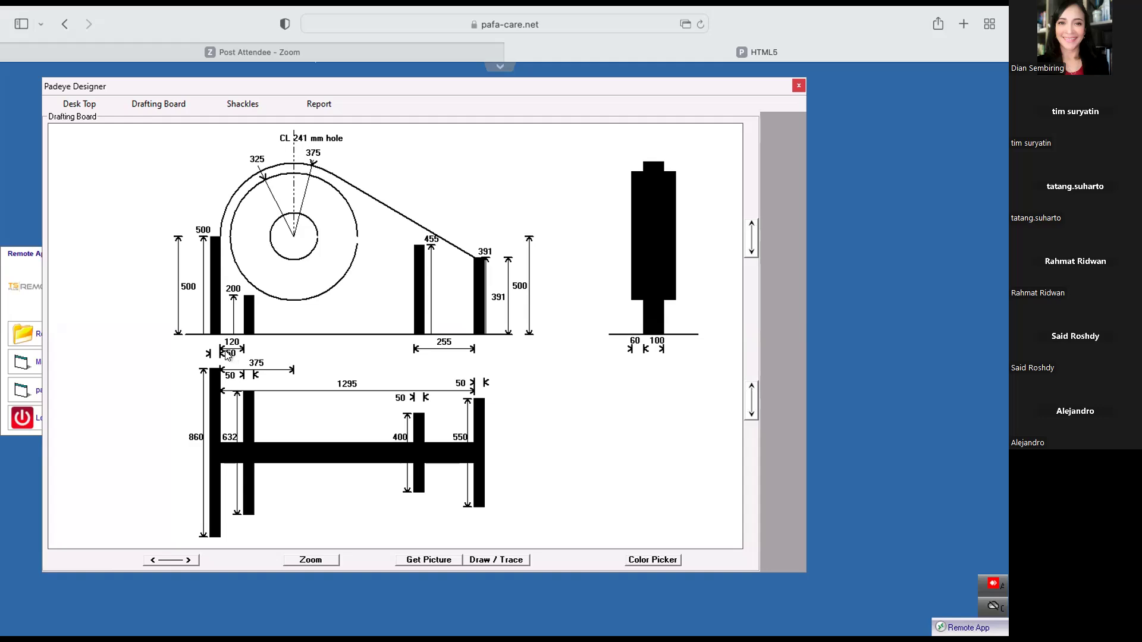
pyautogui.scroll(4, 230, 359)
pyautogui.scroll(10, 232, 344)
pyautogui.scroll(-10, 232, 344)
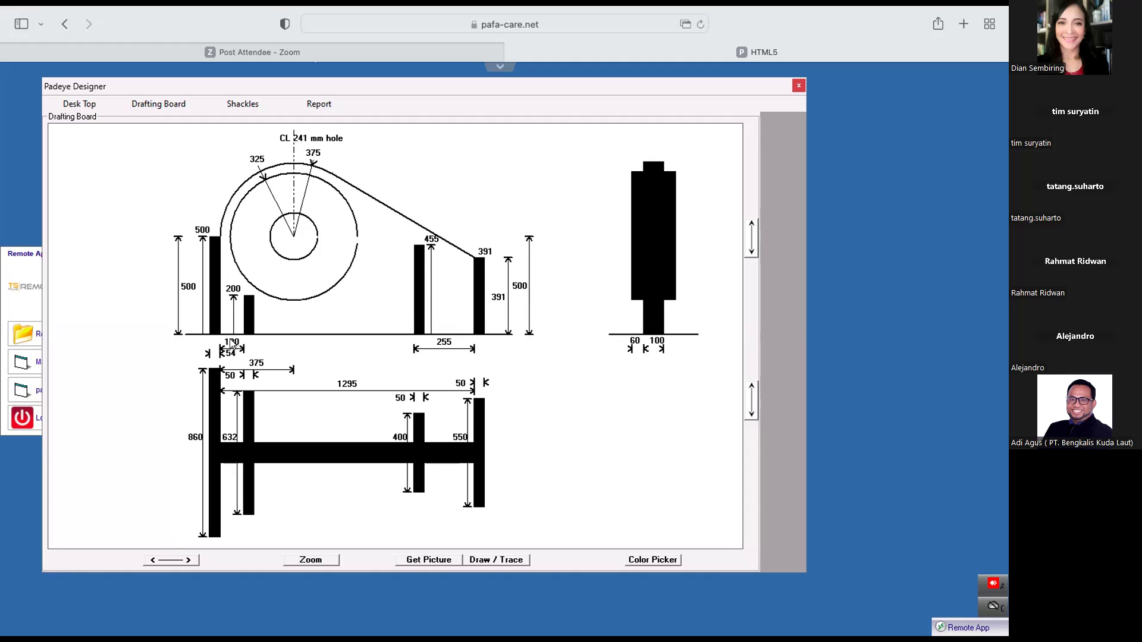
pyautogui.scroll(-10, 229, 347)
pyautogui.scroll(10, 231, 285)
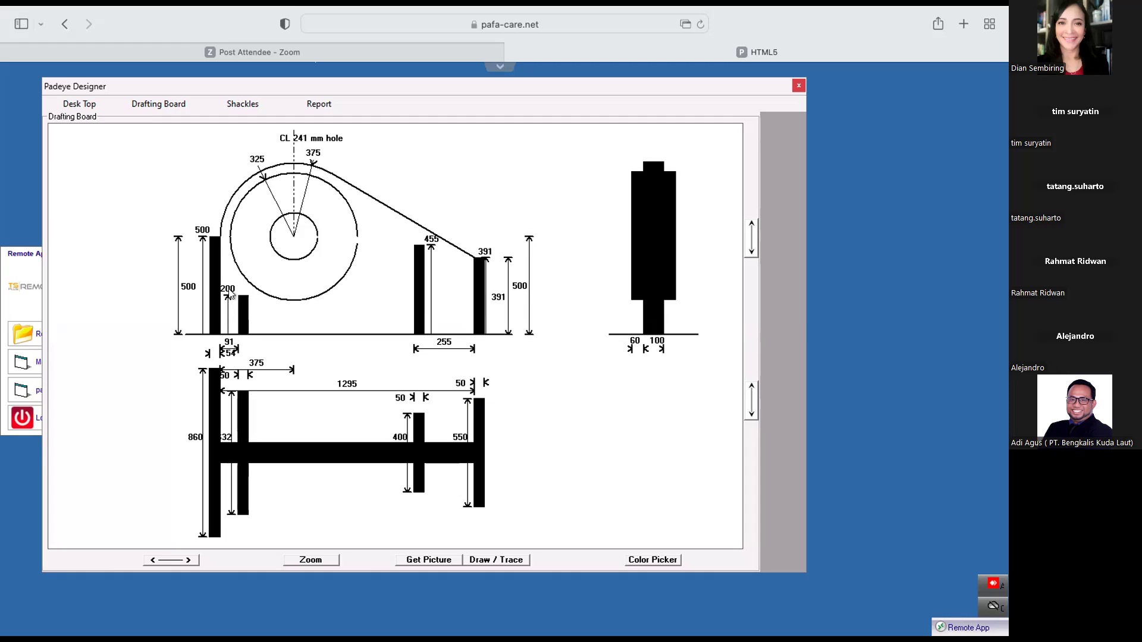
pyautogui.scroll(-8, 232, 285)
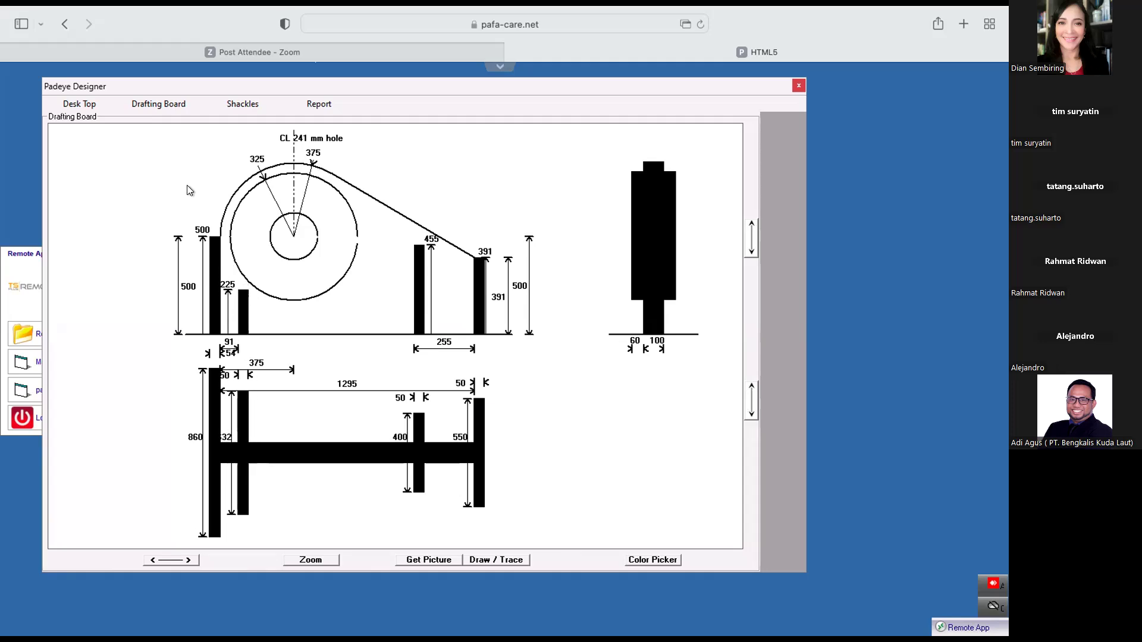
# - Rerun the automatic stress check from 104 degrees on the padeye with the revised stiffeners
pyautogui.click(74, 107)
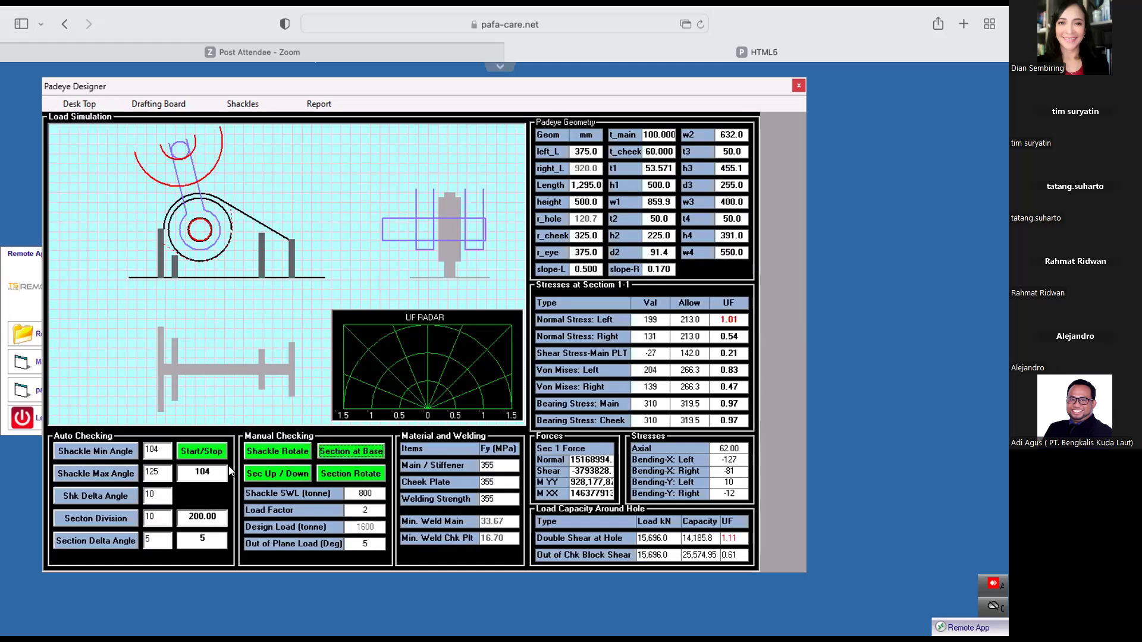
pyautogui.click(201, 452)
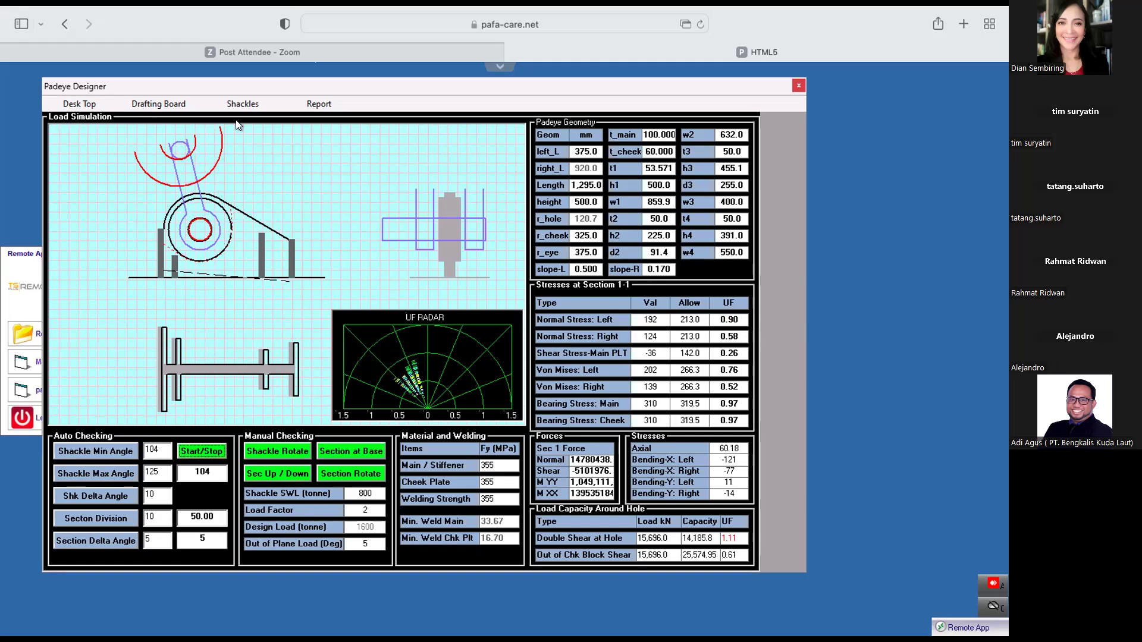
# - Load the padeye detail picture onto the drafting board and align its hole centre with the model's hole
pyautogui.click(149, 105)
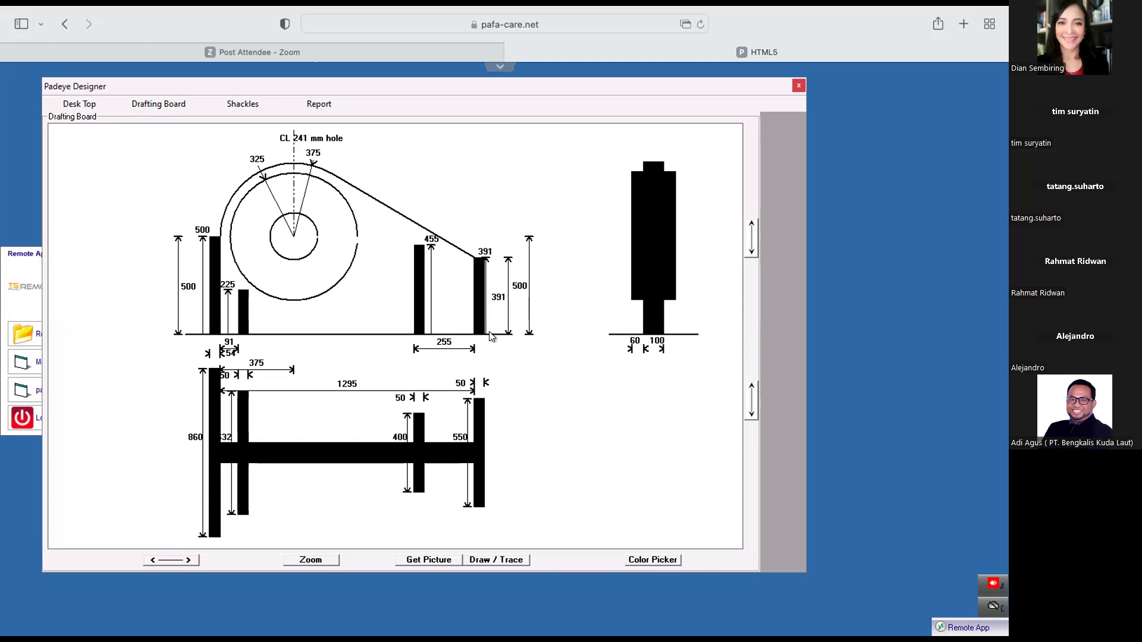
pyautogui.click(429, 561)
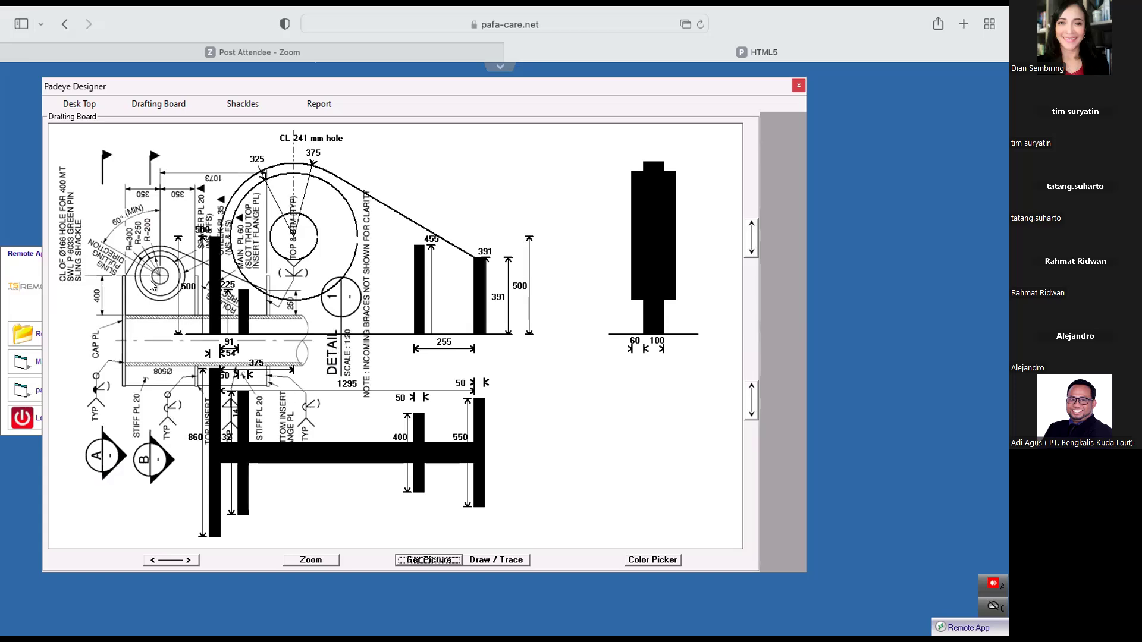
pyautogui.moveTo(149, 278)
pyautogui.mouseDown()
pyautogui.moveTo(147, 288)
pyautogui.moveTo(294, 245)
pyautogui.mouseUp()
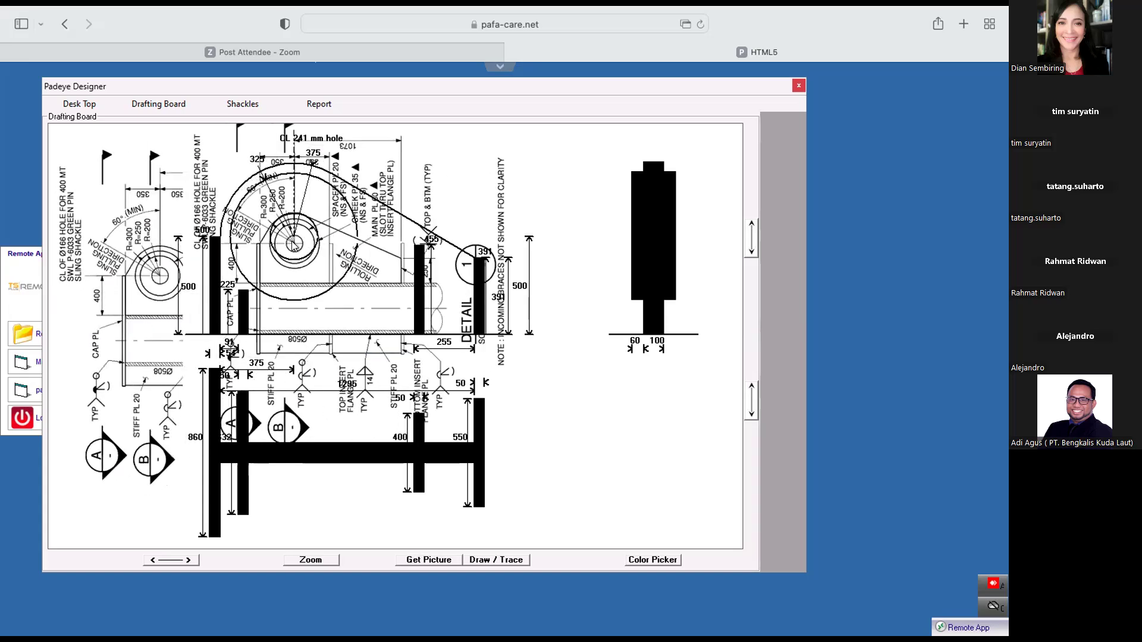
pyautogui.click(500, 562)
pyautogui.click(500, 562)
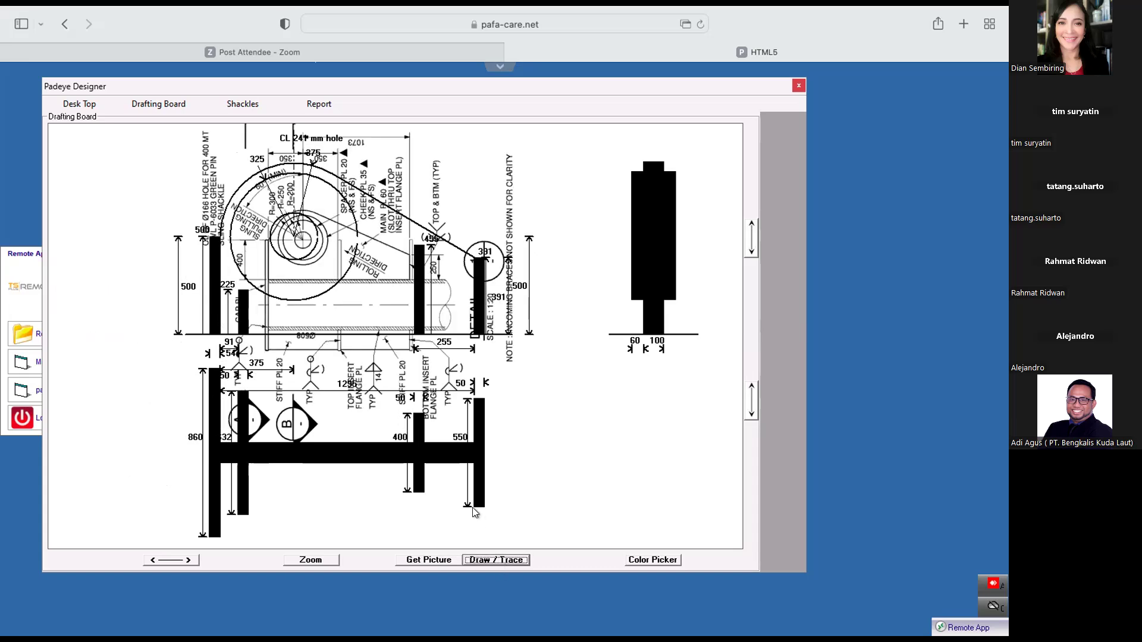
pyautogui.moveTo(302, 240); pyautogui.dragTo(293, 240)
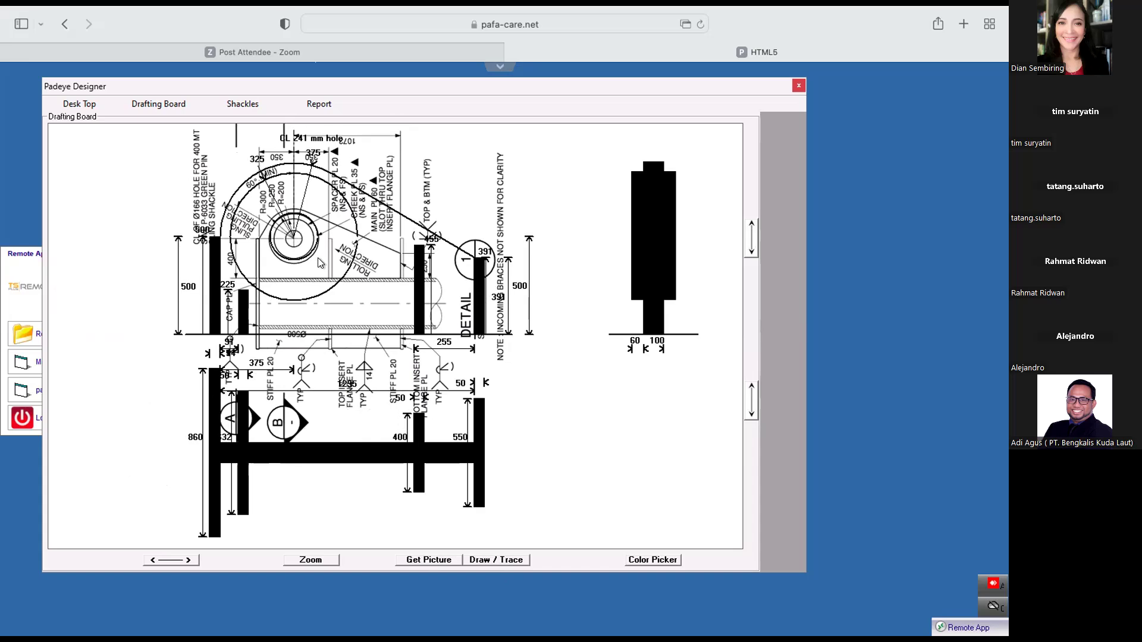
pyautogui.moveTo(293, 240); pyautogui.dragTo(293, 236)
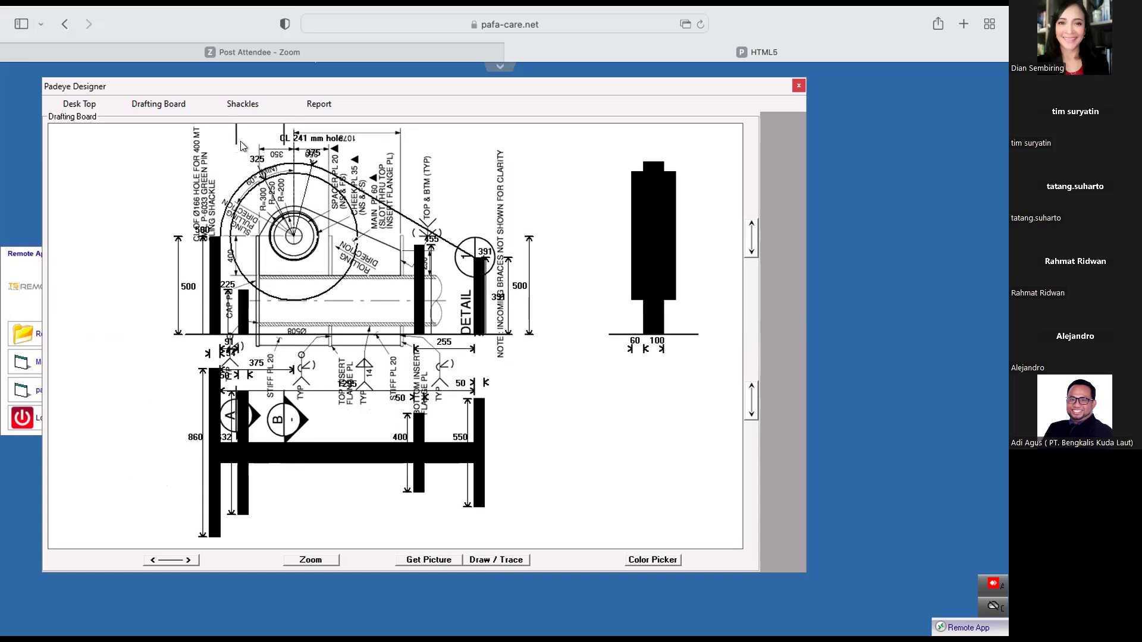
# - Choose the 200-tonne Crosby shackle and align the reference picture's hole centre with the new padeye's hole
pyautogui.click(242, 103)
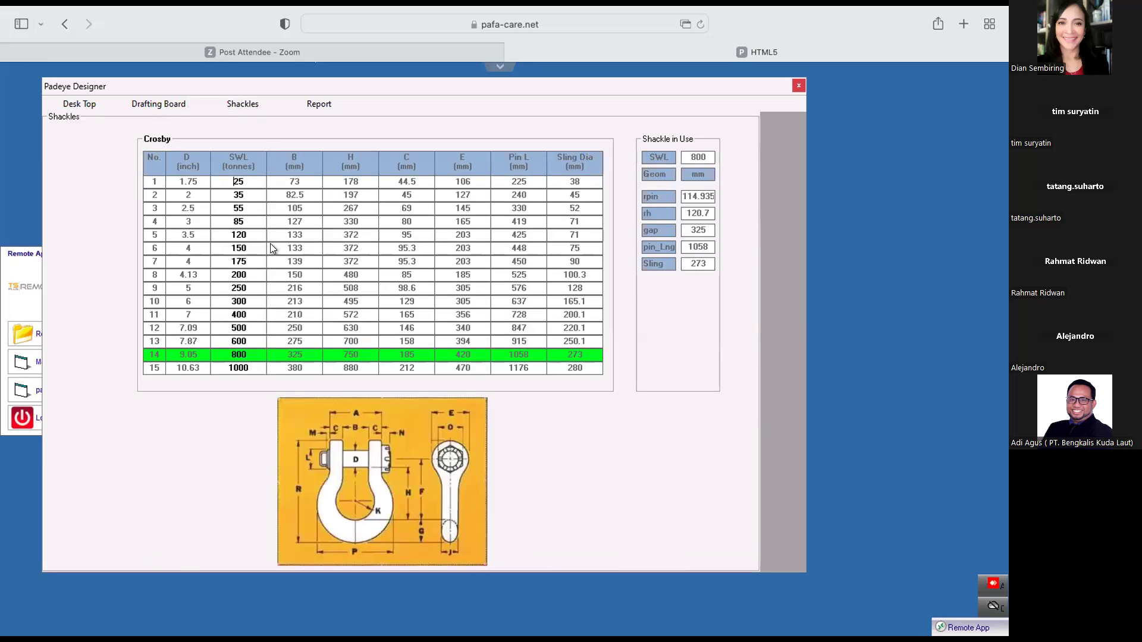
pyautogui.click(253, 272)
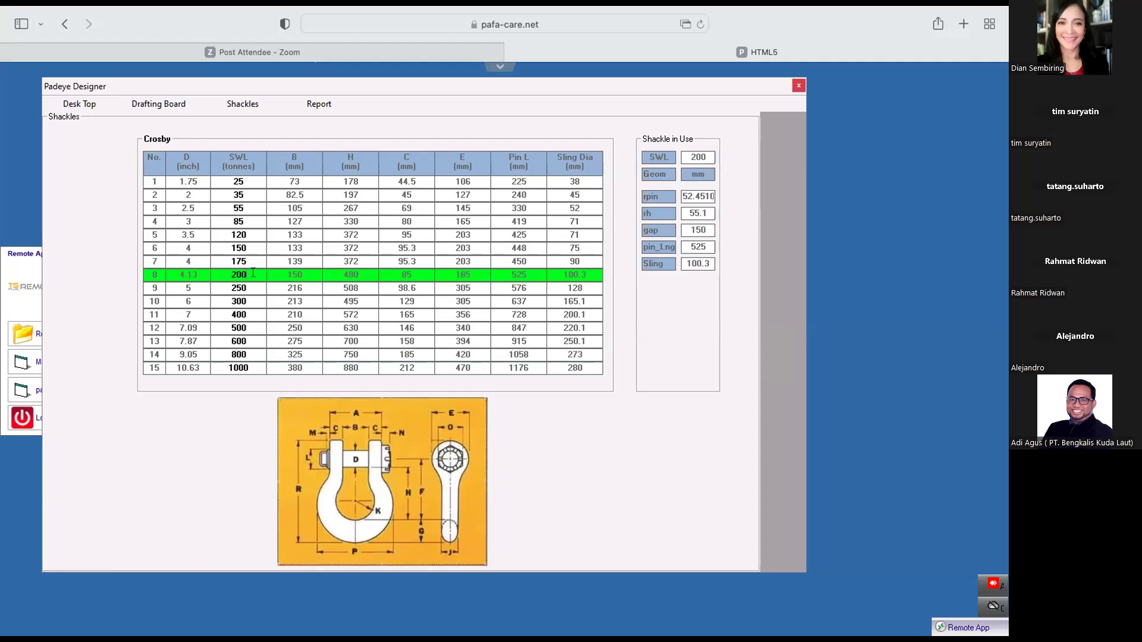
pyautogui.click(153, 105)
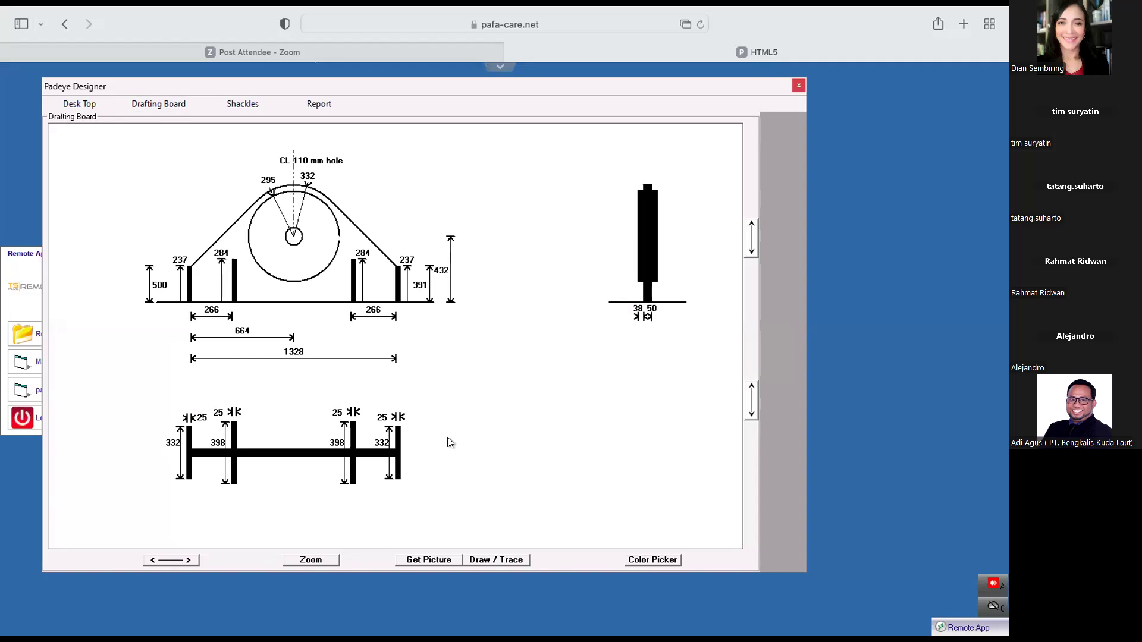
pyautogui.click(488, 563)
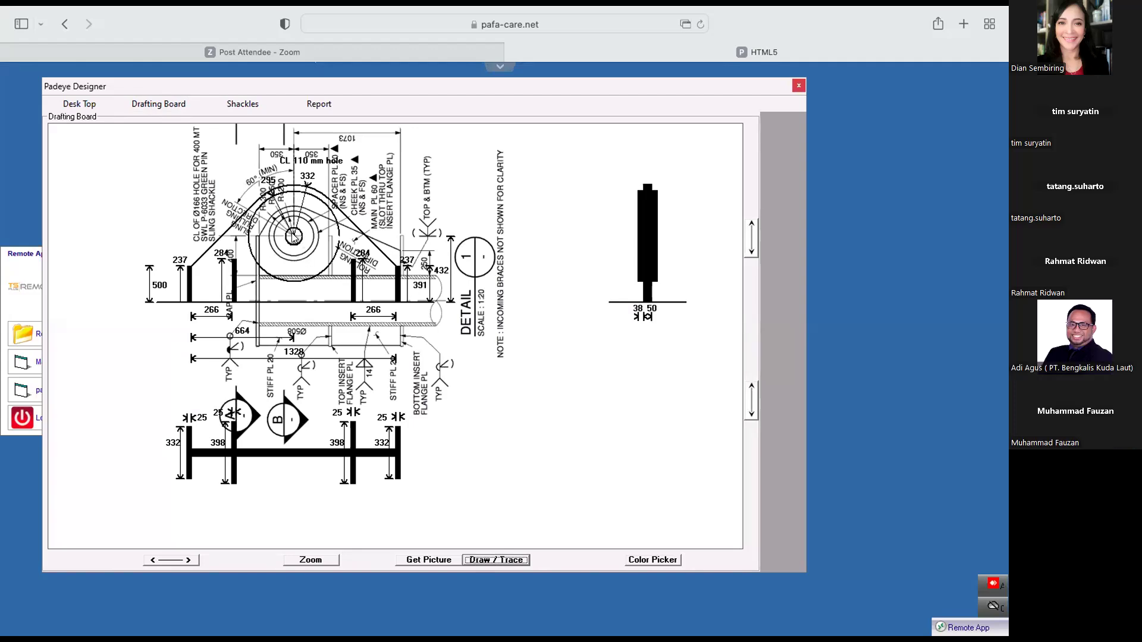
pyautogui.moveTo(292, 235); pyautogui.dragTo(293, 238)
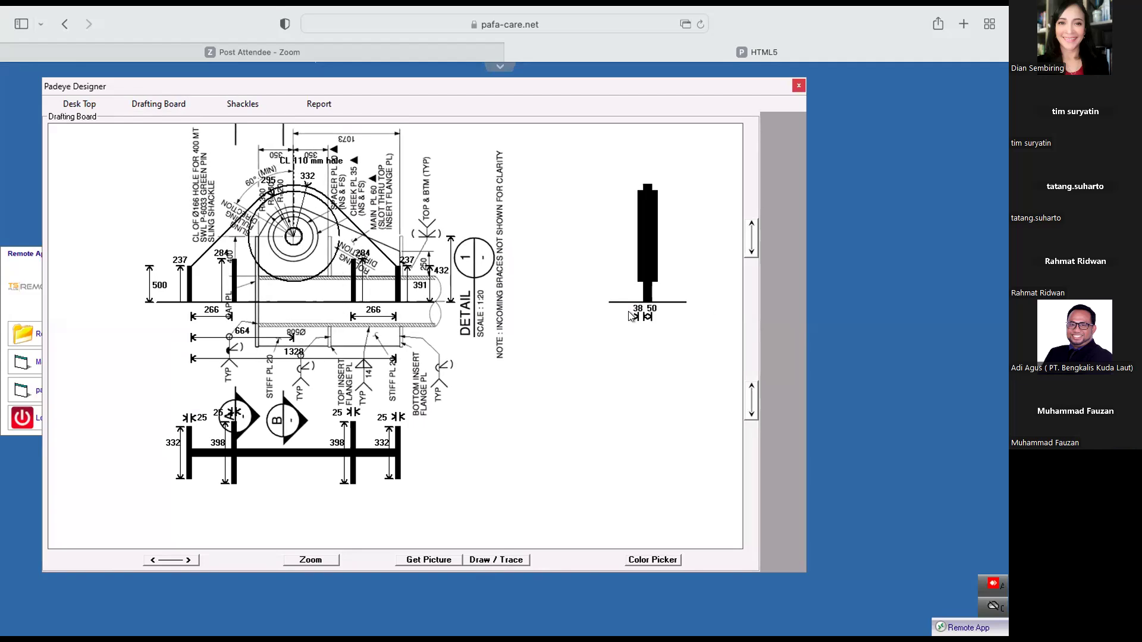
# - Fine-tune the padeye drawing's scale and position over the reference detail, and colour it red
pyautogui.click(311, 561)
pyautogui.moveTo(352, 560)
pyautogui.mouseDown()
pyautogui.moveTo(469, 561)
pyautogui.moveTo(311, 569)
pyautogui.mouseUp()
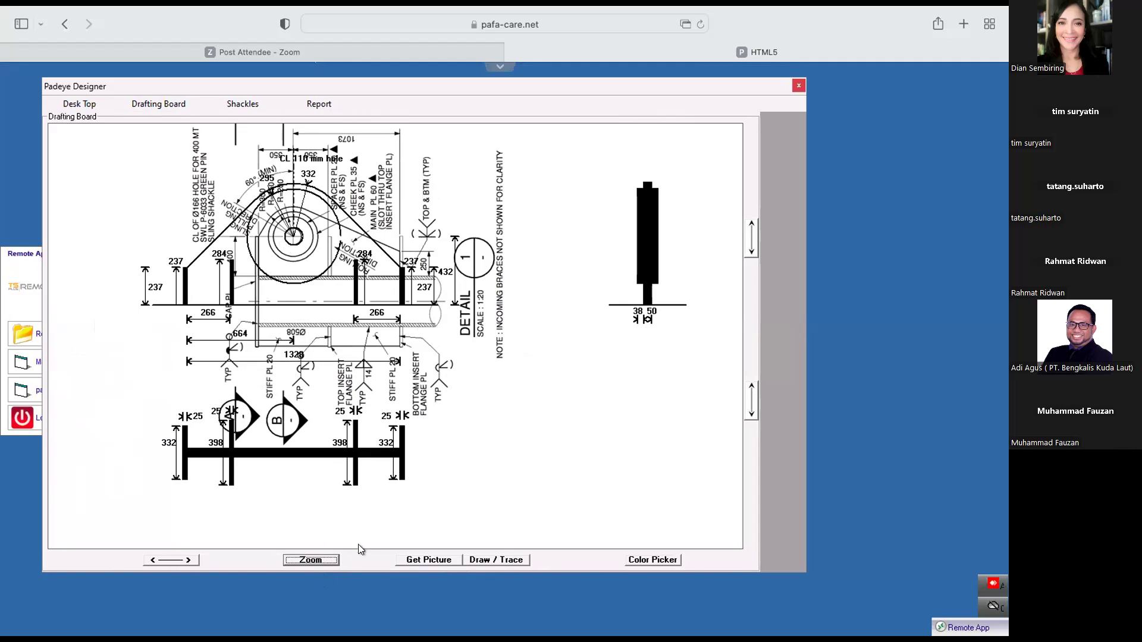
pyautogui.click(184, 560)
pyautogui.click(184, 559)
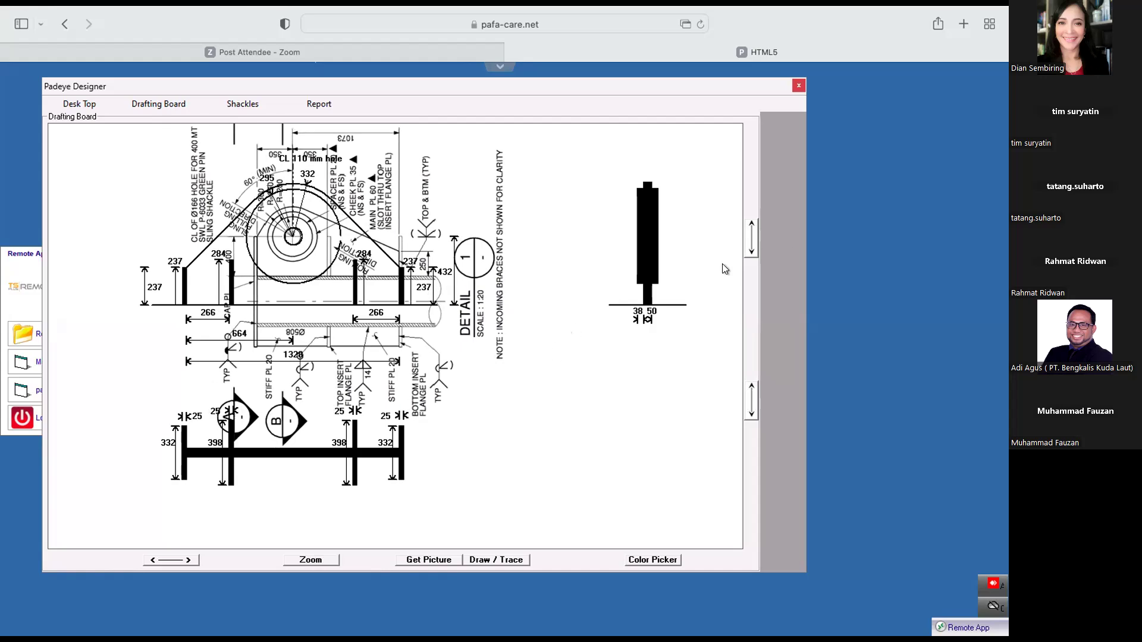
pyautogui.moveTo(750, 245); pyautogui.dragTo(751, 244)
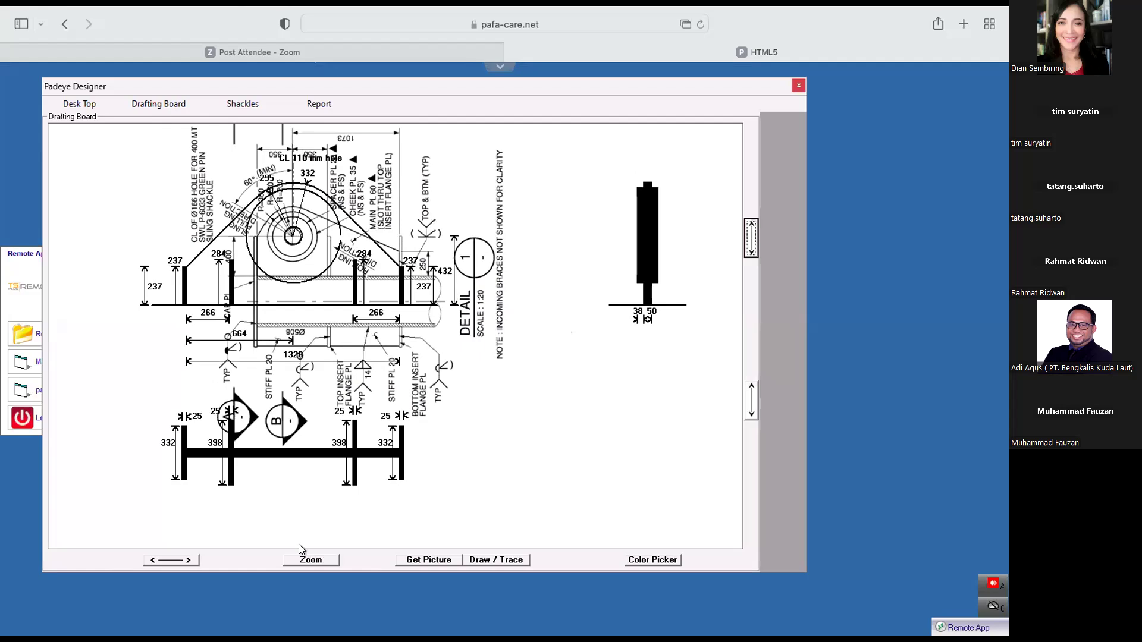
pyautogui.moveTo(173, 561); pyautogui.dragTo(174, 563)
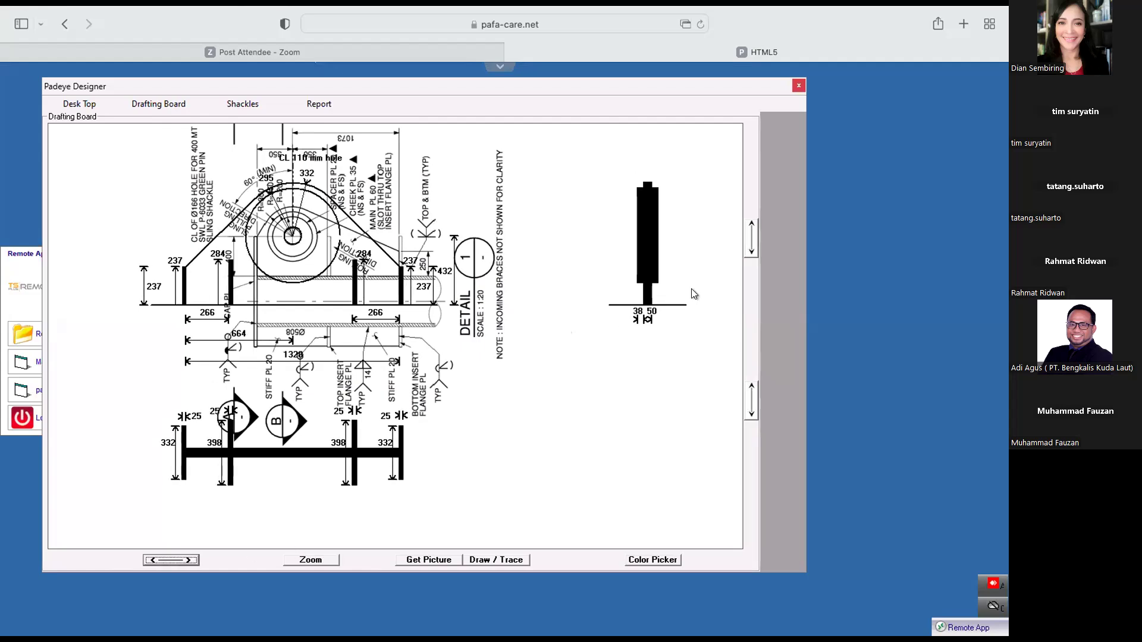
pyautogui.moveTo(753, 240); pyautogui.dragTo(752, 241)
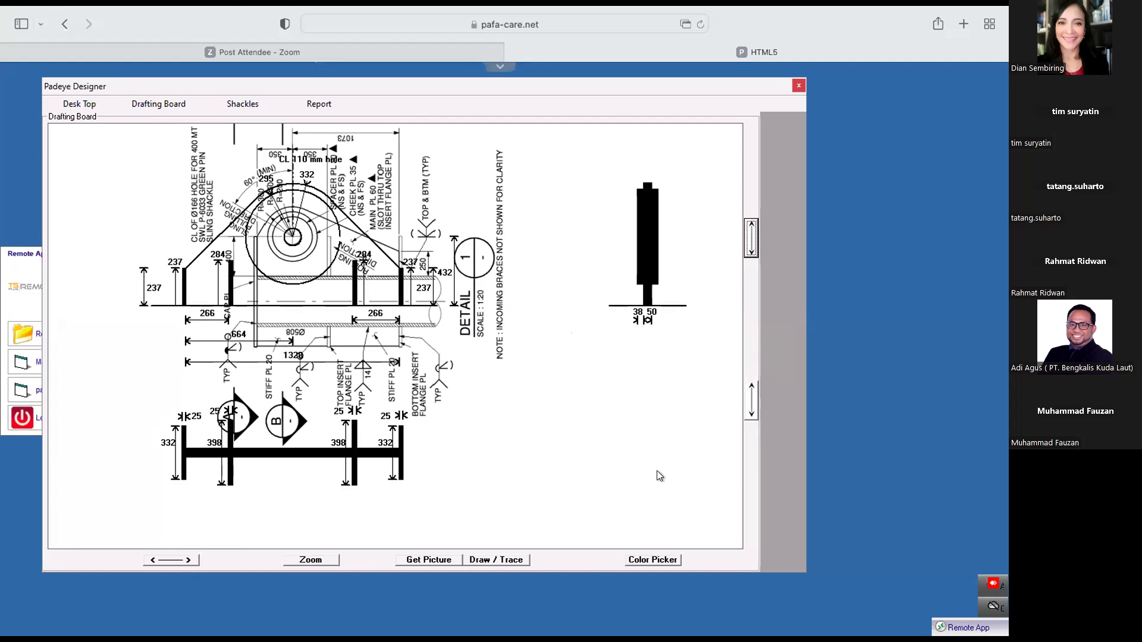
pyautogui.click(651, 560)
pyautogui.moveTo(651, 402)
pyautogui.mouseDown()
pyautogui.moveTo(688, 389)
pyautogui.moveTo(691, 434)
pyautogui.moveTo(697, 402)
pyautogui.moveTo(683, 456)
pyautogui.moveTo(708, 399)
pyautogui.mouseUp()
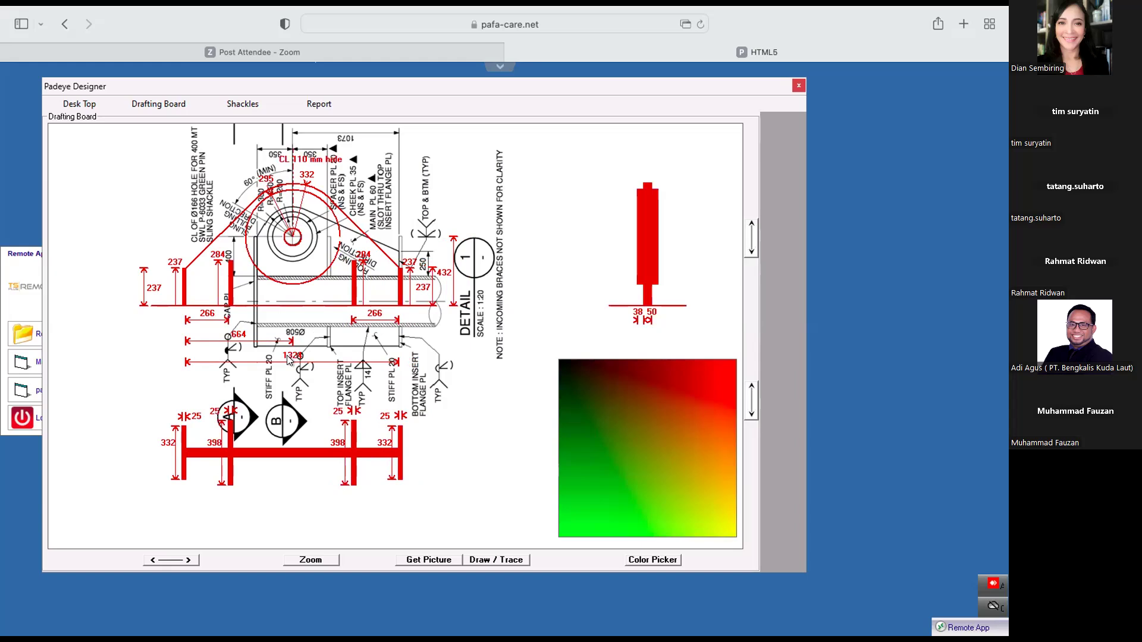
# - Trace the detail with a hole-centre height of 257 mm, cheek radius of 160 mm, main plate radius of 196 mm and right edge height of 165 mm
pyautogui.moveTo(443, 271); pyautogui.dragTo(418, 249)
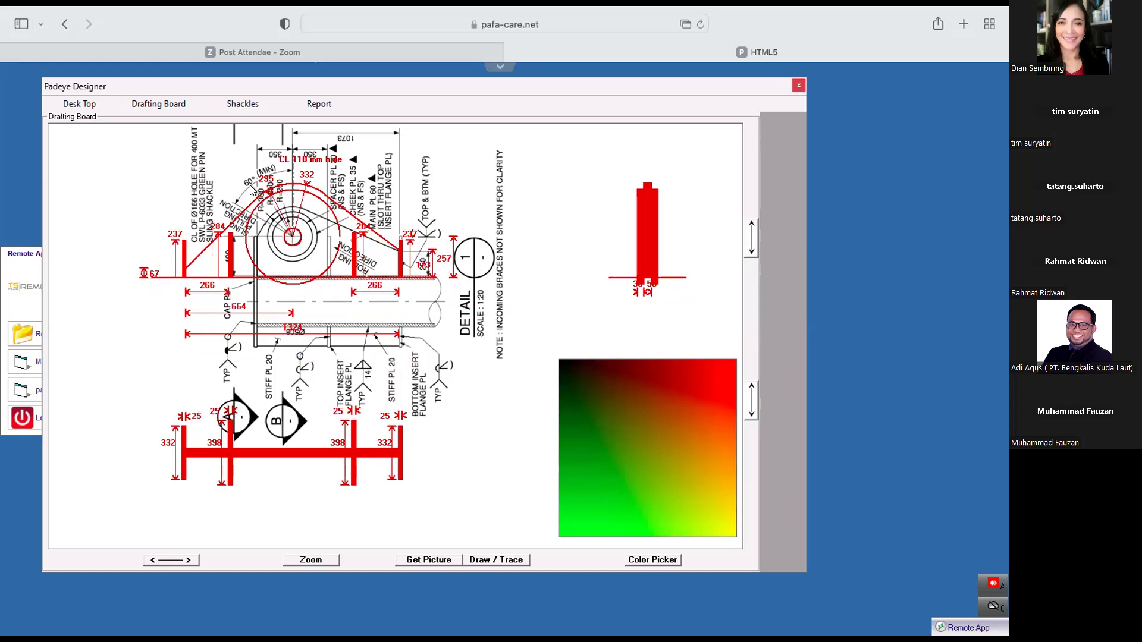
pyautogui.moveTo(270, 195); pyautogui.dragTo(279, 215)
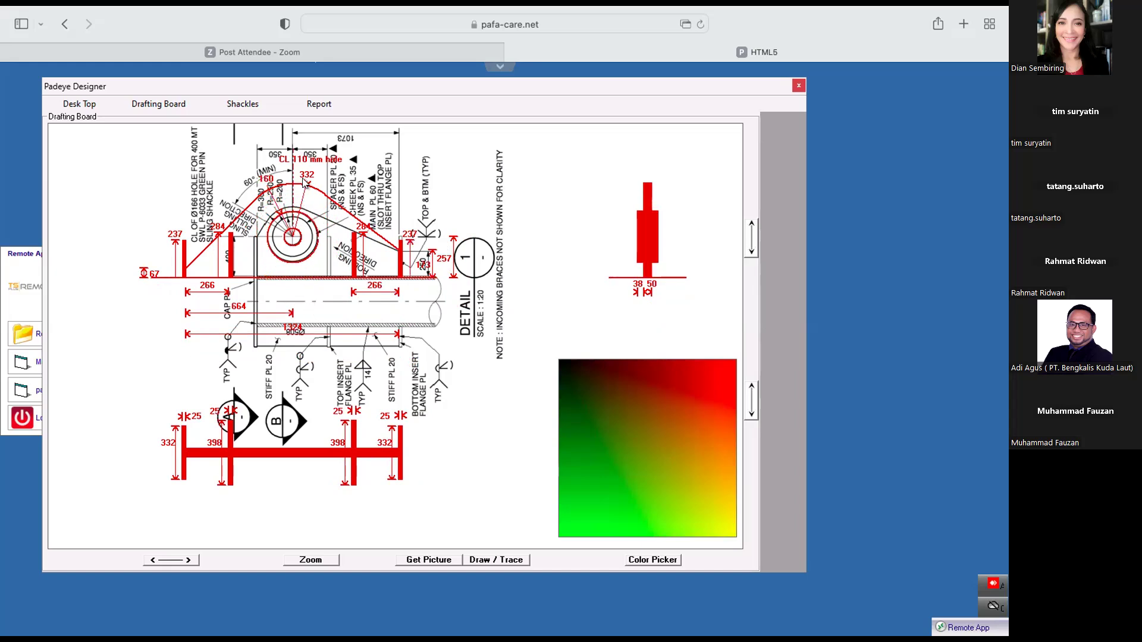
pyautogui.moveTo(306, 180); pyautogui.dragTo(316, 273)
pyautogui.moveTo(422, 283); pyautogui.dragTo(418, 249)
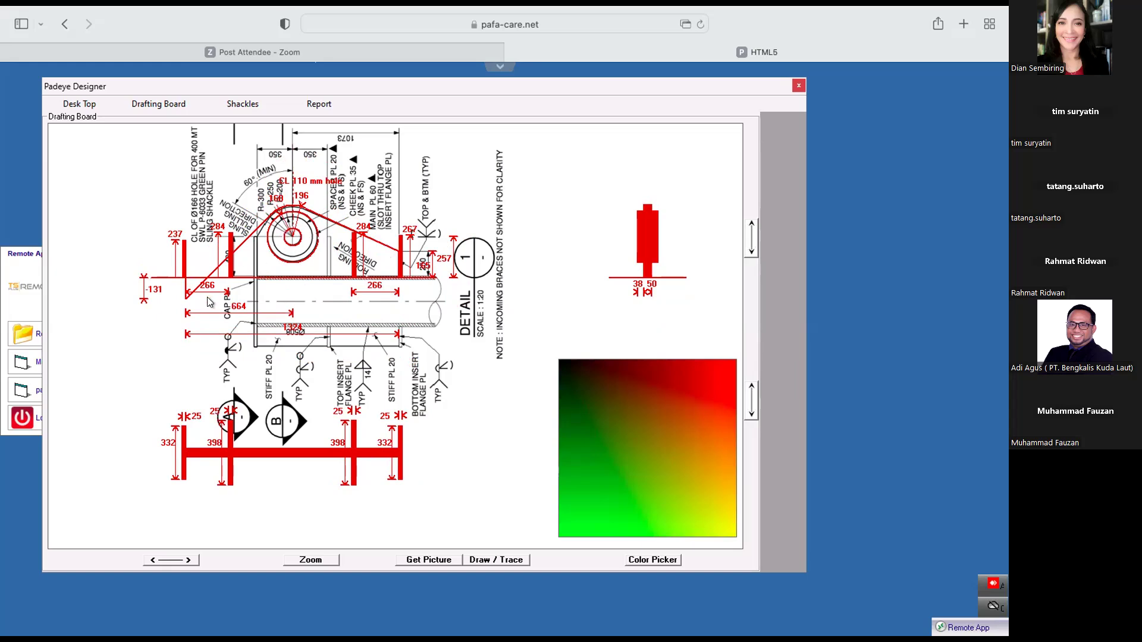
# - Shorten the padeye's left length to 219 mm and set its left edge height to 268 mm to follow the reference detail
pyautogui.moveTo(151, 292); pyautogui.dragTo(156, 219)
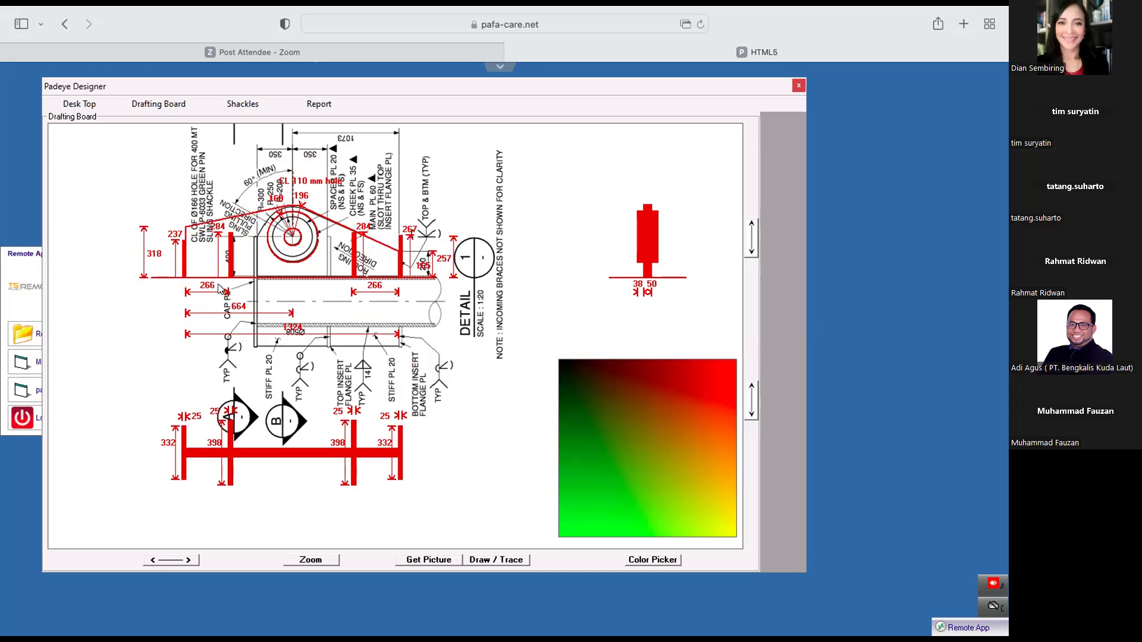
pyautogui.moveTo(232, 304); pyautogui.dragTo(304, 313)
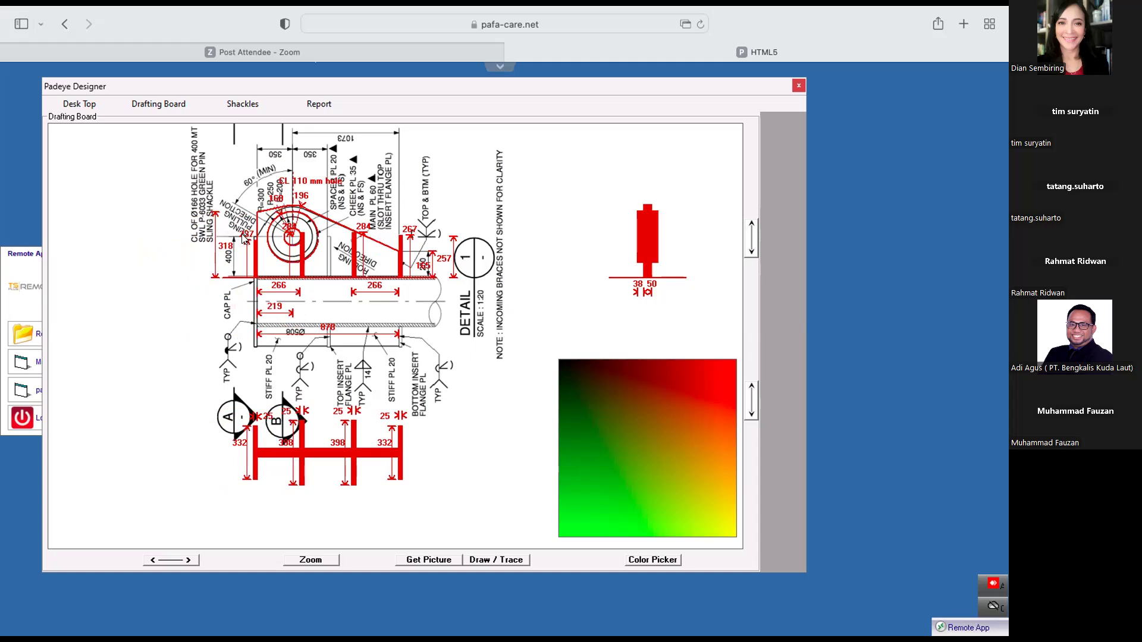
pyautogui.moveTo(226, 243); pyautogui.dragTo(237, 372)
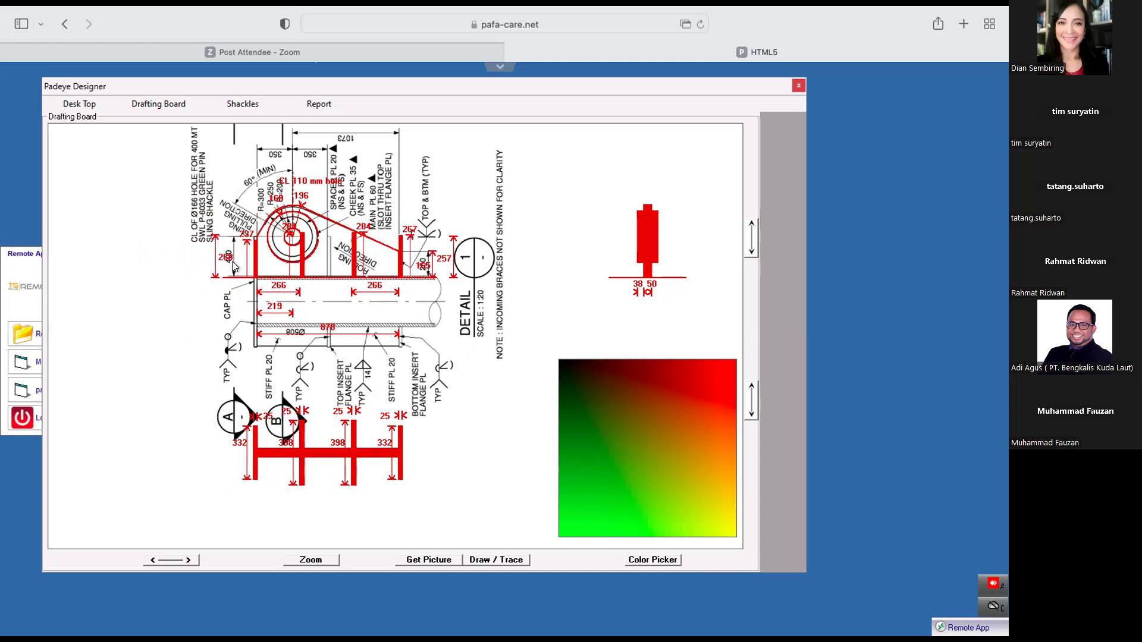
# - Raise the left outer stiffener to the plate edge, thicken it to 34 mm, and move the left inner stiffener to a 47 mm offset
pyautogui.moveTo(245, 234); pyautogui.dragTo(244, 227)
pyautogui.moveTo(283, 289); pyautogui.dragTo(260, 290)
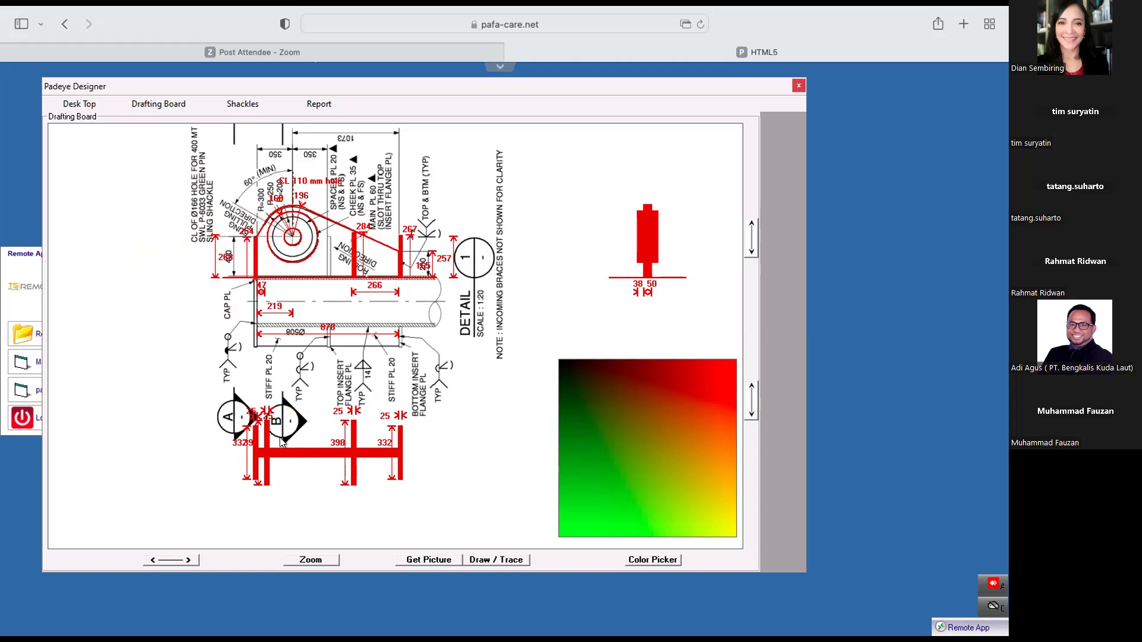
pyautogui.moveTo(266, 416)
pyautogui.mouseDown()
pyautogui.moveTo(266, 449)
pyautogui.moveTo(254, 423)
pyautogui.mouseUp()
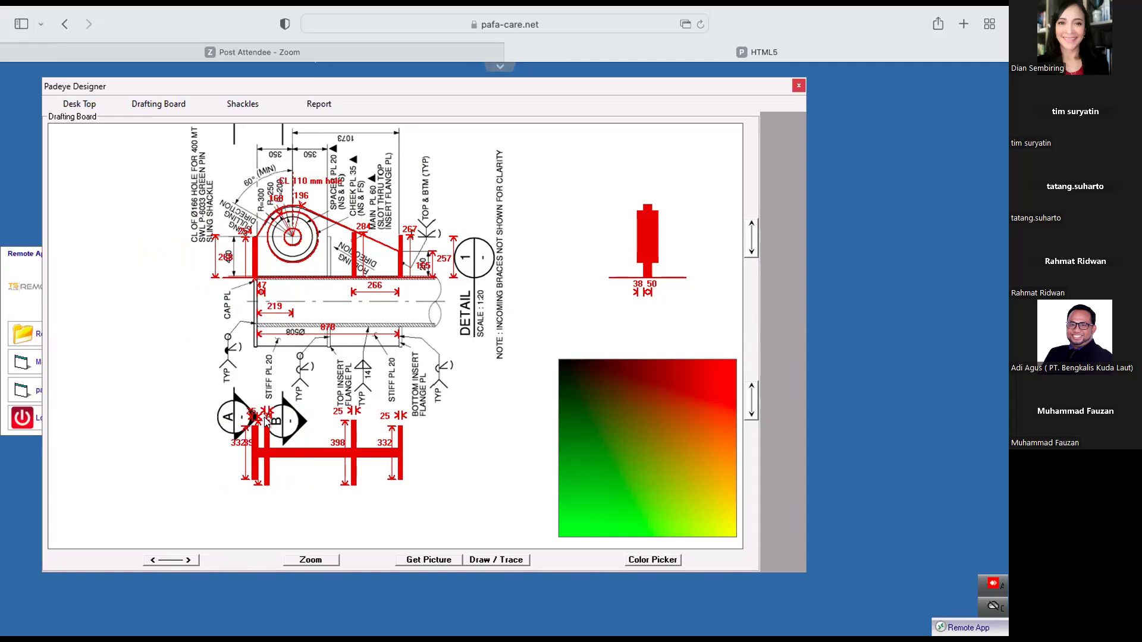
# - Enlarge the padeye drawing to inspect its dimensions and scale it back to the reference detail
pyautogui.click(315, 560)
pyautogui.click(337, 561)
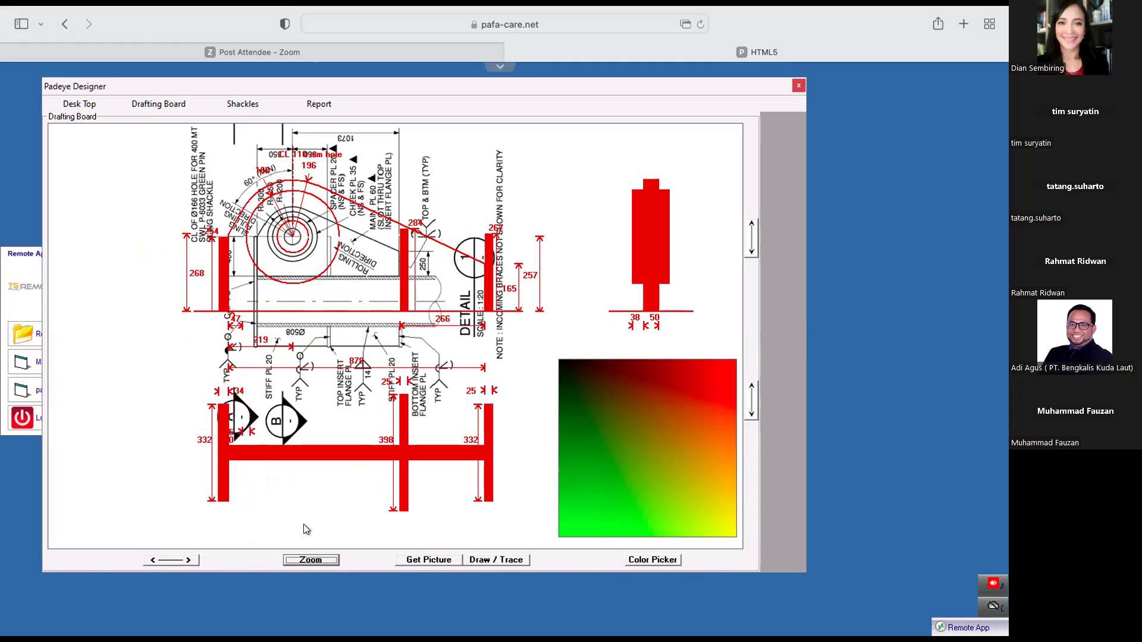
pyautogui.click(309, 561)
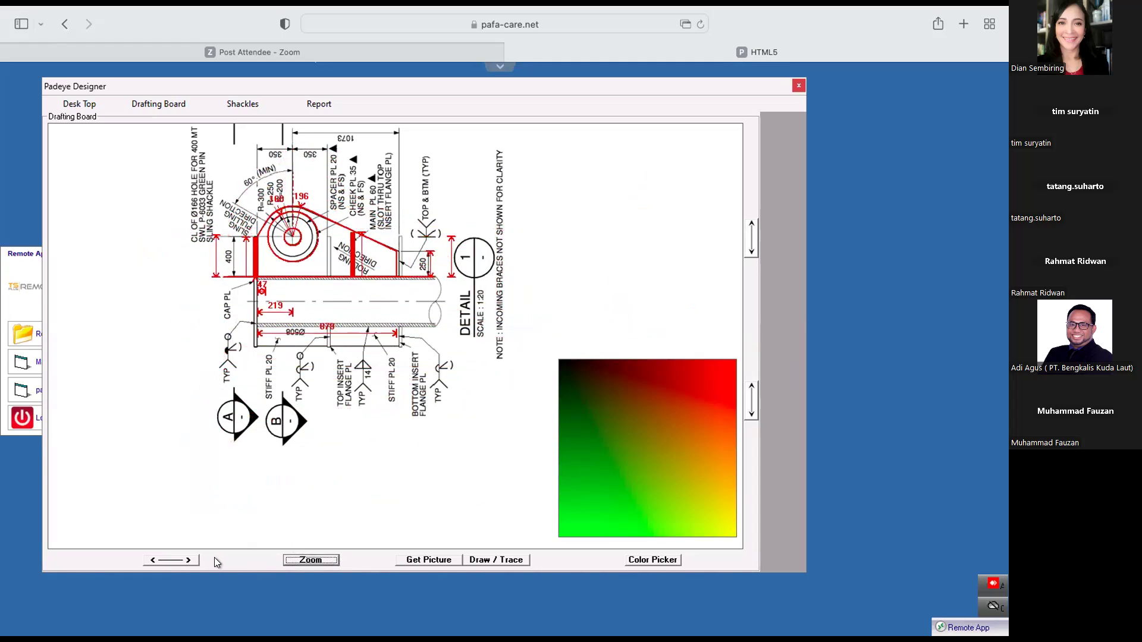
# - Place the right inner stiffener at a 420 mm offset with a 248 mm height, and extend the padeye length to about 906 mm
pyautogui.moveTo(374, 283); pyautogui.dragTo(351, 284)
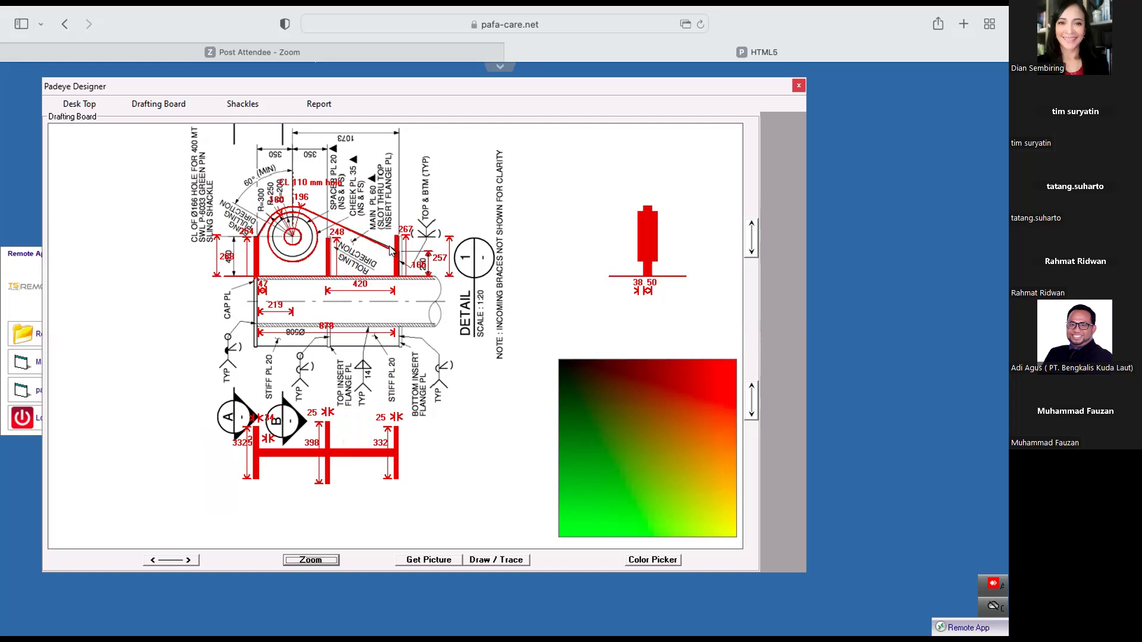
pyautogui.moveTo(326, 326); pyautogui.dragTo(326, 329)
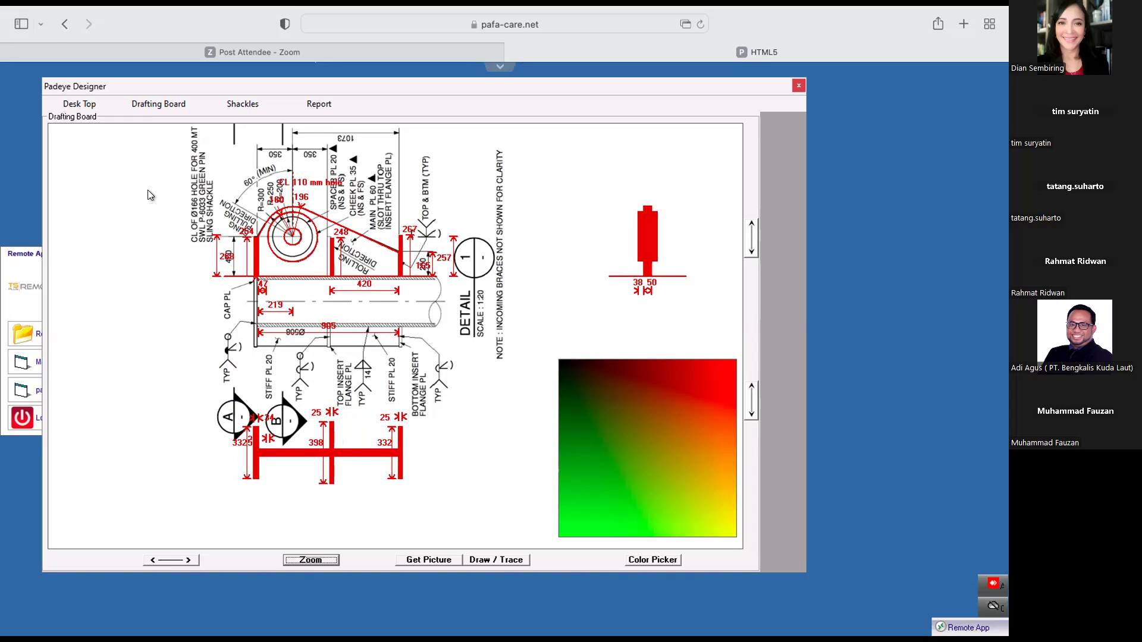
# - Check the 200-tonne padeye's stresses by rotating the shackle manually and running the automatic check from 104 to 125 degrees
pyautogui.click(76, 104)
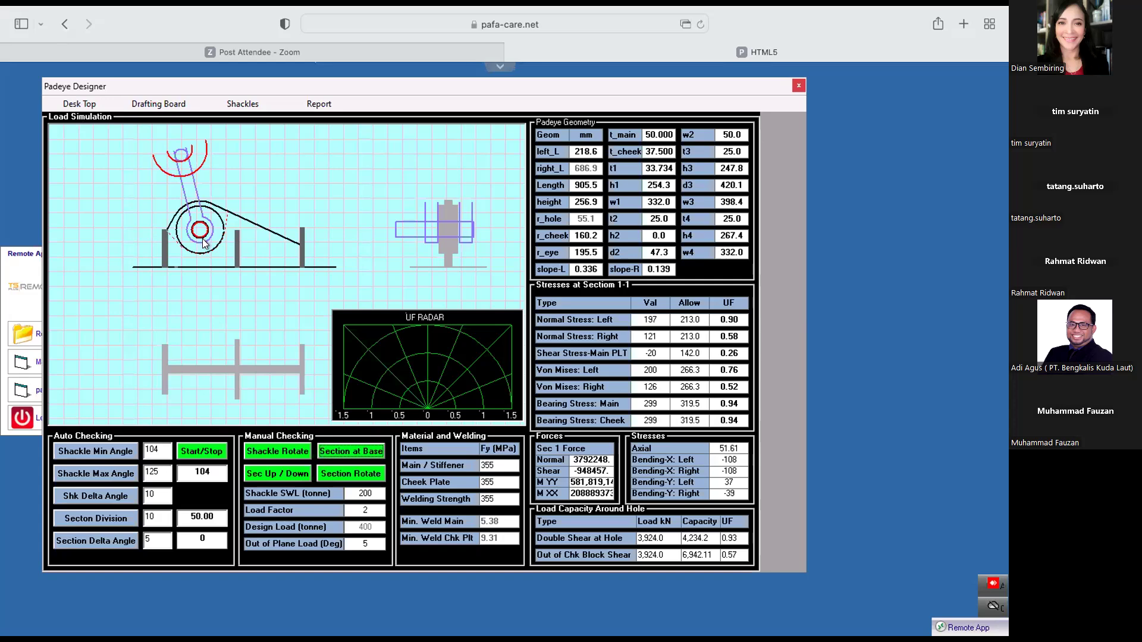
pyautogui.click(284, 453)
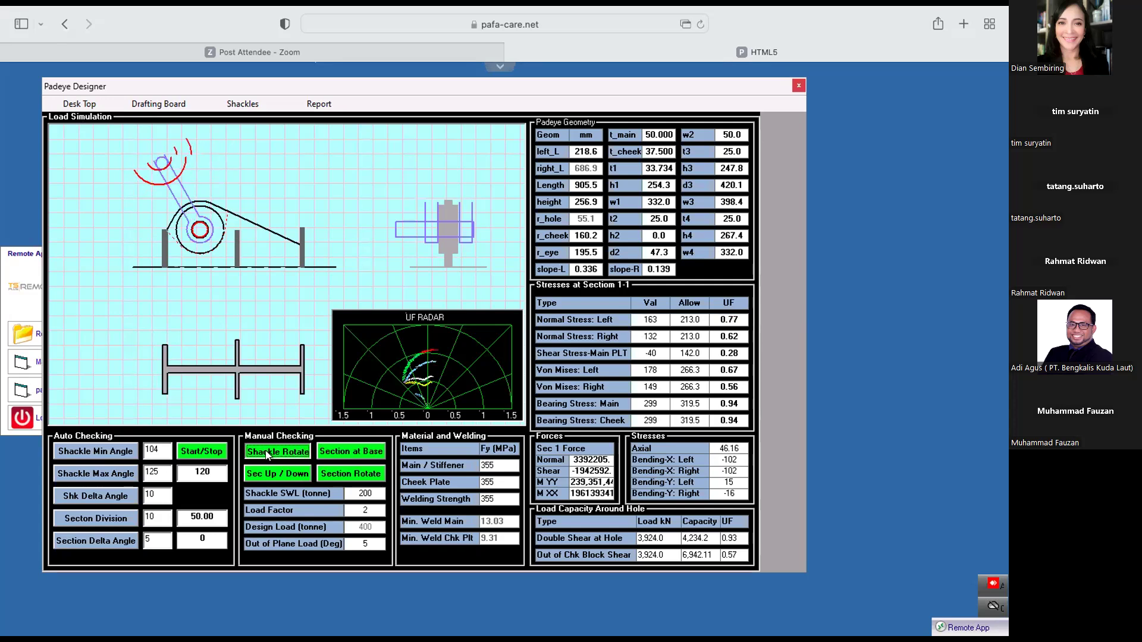
pyautogui.click(199, 452)
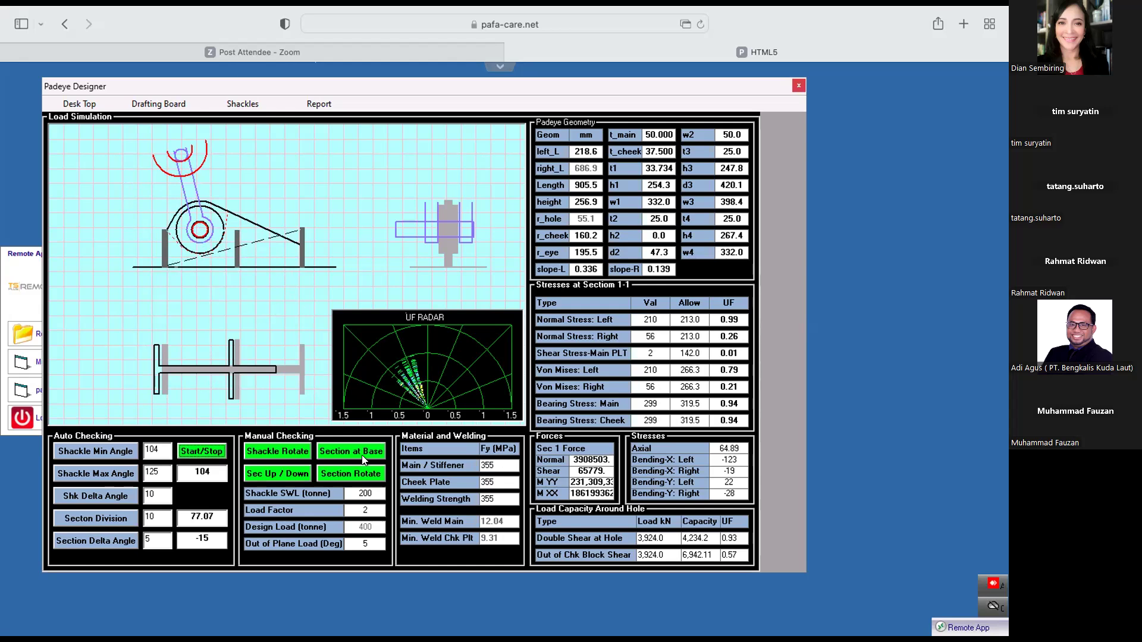
# - Place the checked section at the base, rotate the shackle to review its stresses, and rerun the automatic check
pyautogui.click(345, 453)
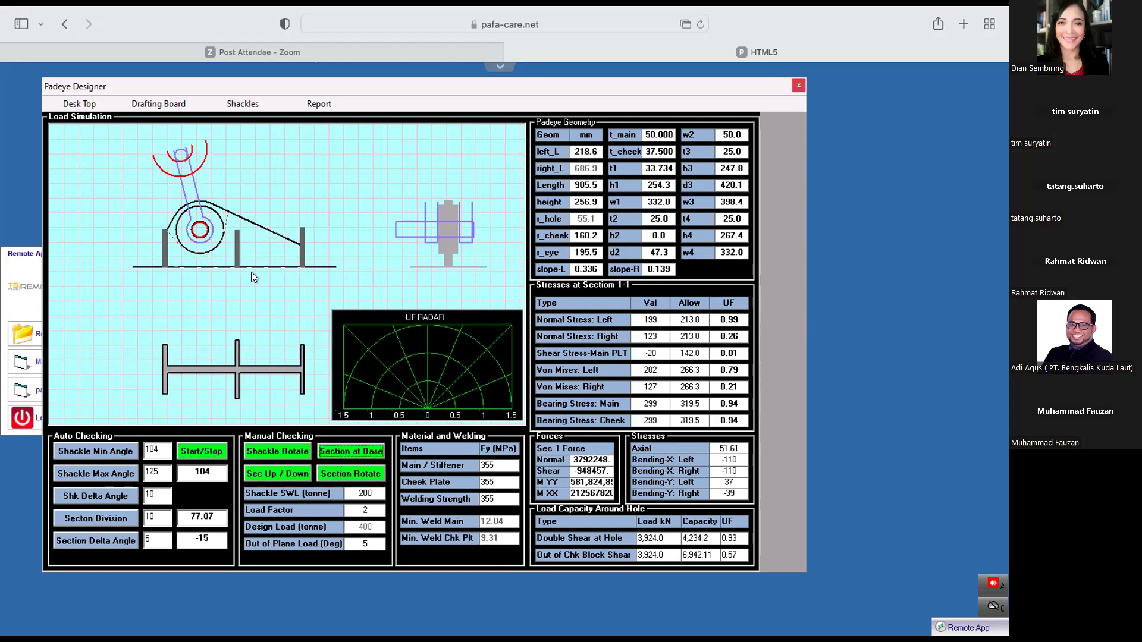
pyautogui.click(276, 451)
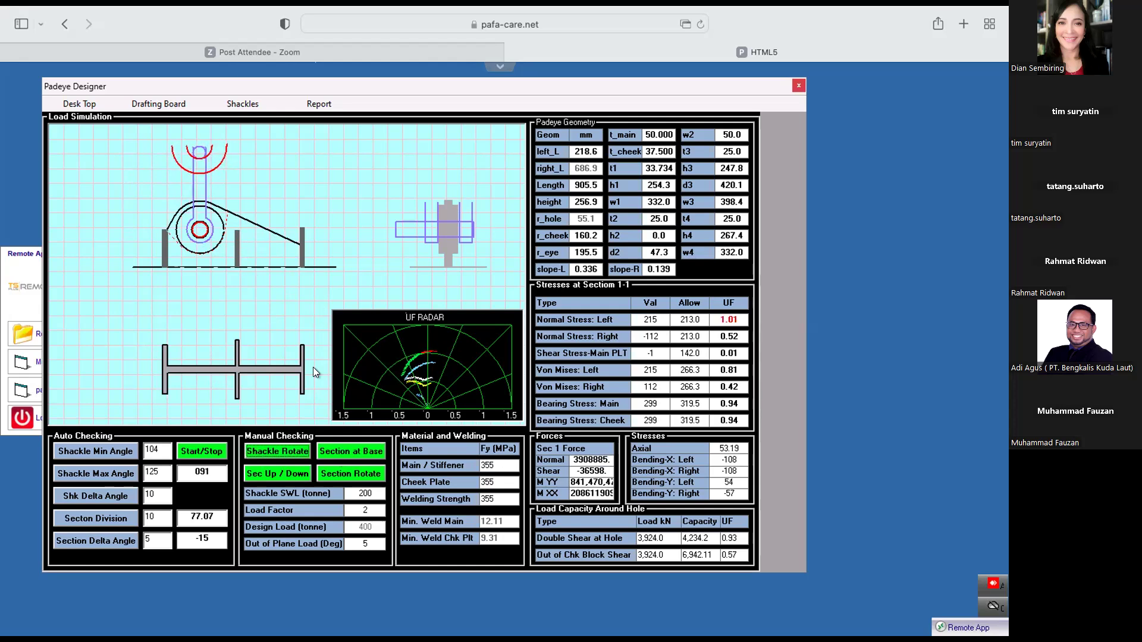
pyautogui.click(278, 452)
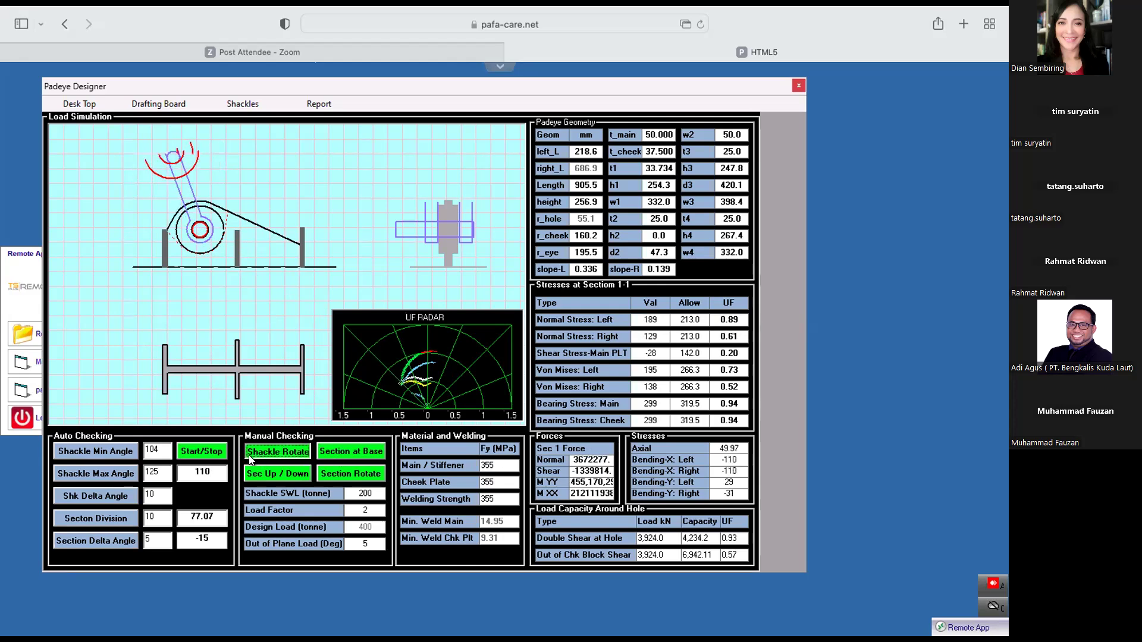
pyautogui.click(200, 452)
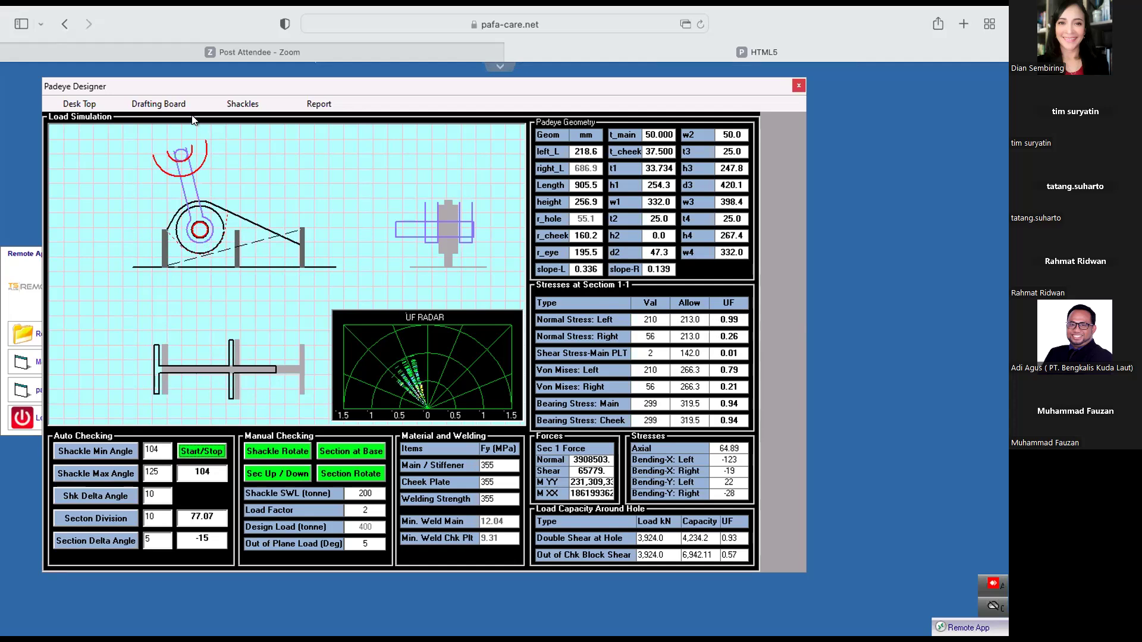
# - Load the picture E:\remote01\padeyereal.jpg as the new reference behind the padeye drawing
pyautogui.click(158, 104)
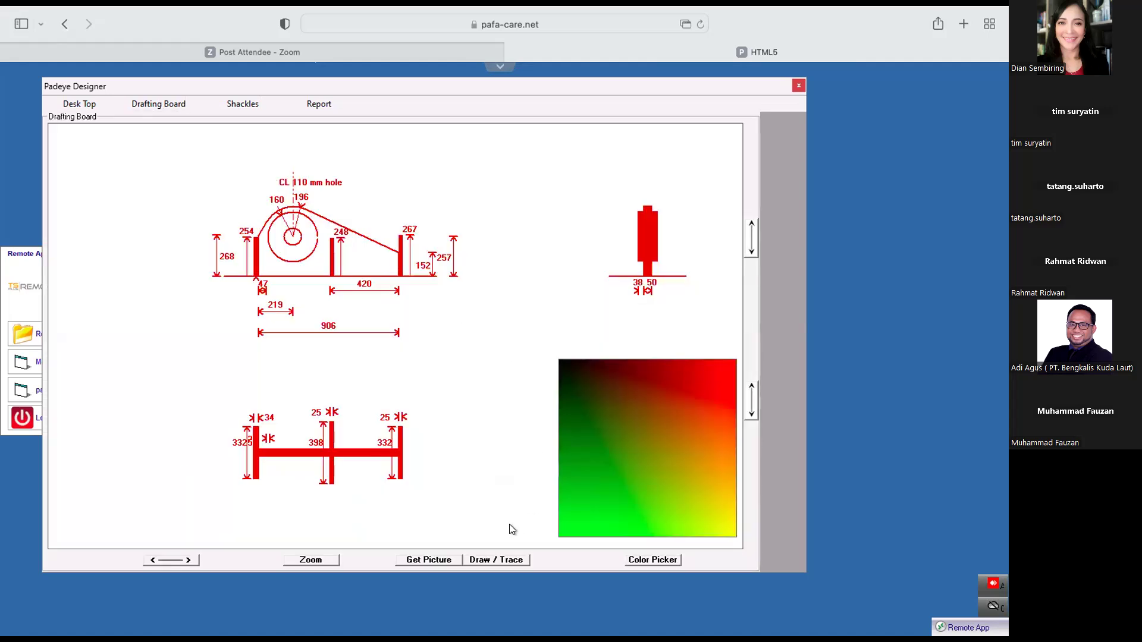
pyautogui.click(429, 563)
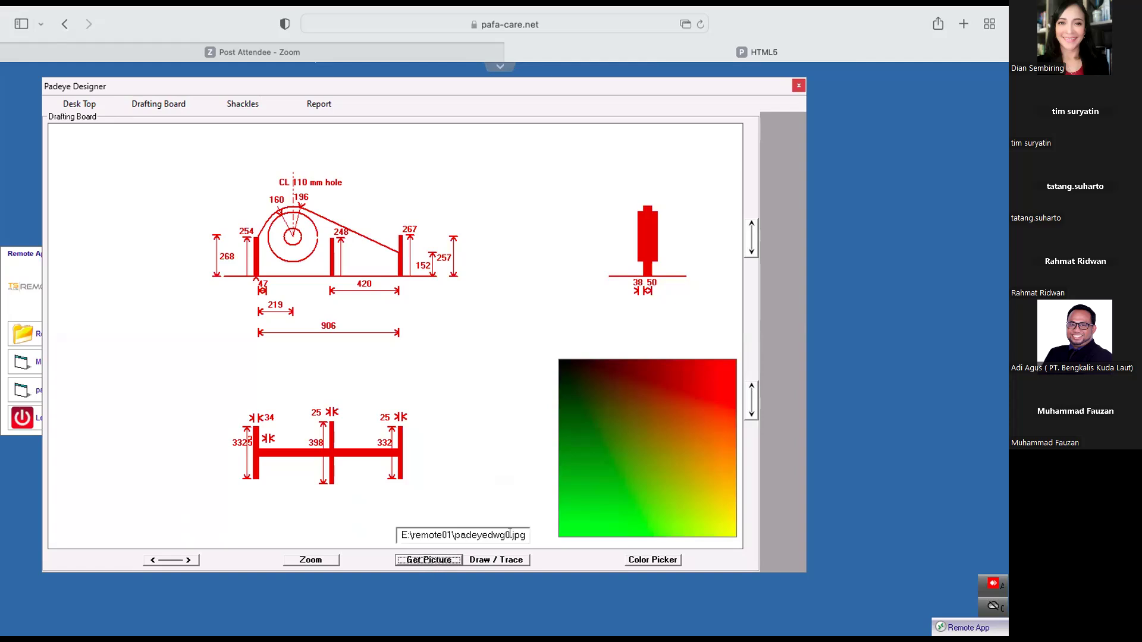
pyautogui.moveTo(487, 533); pyautogui.dragTo(505, 534)
pyautogui.write('real')
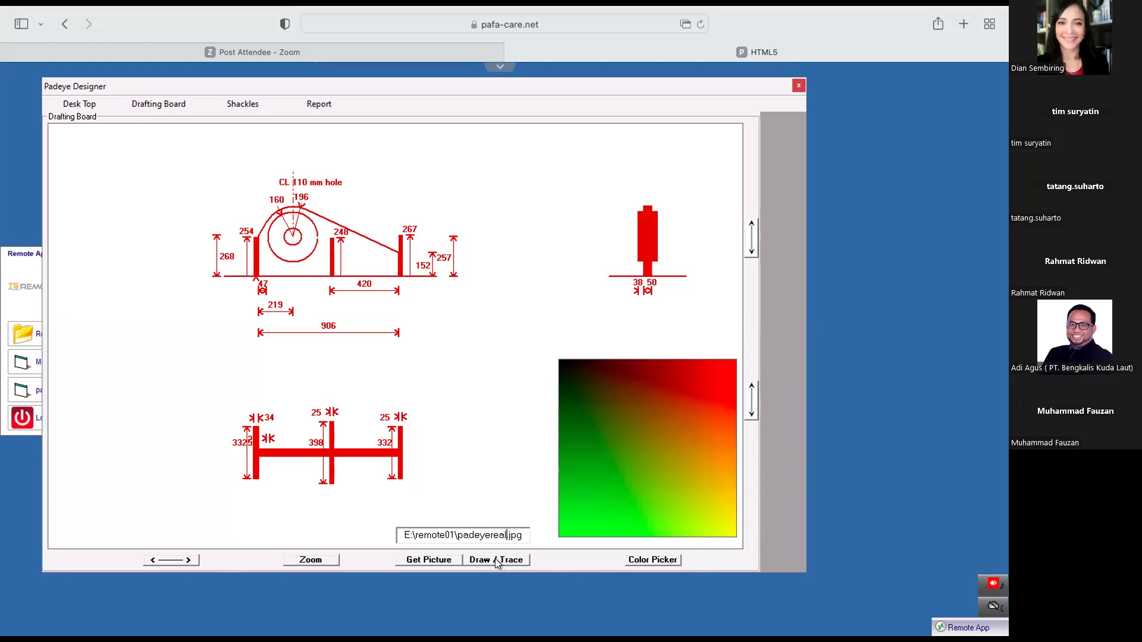
pyautogui.click(433, 563)
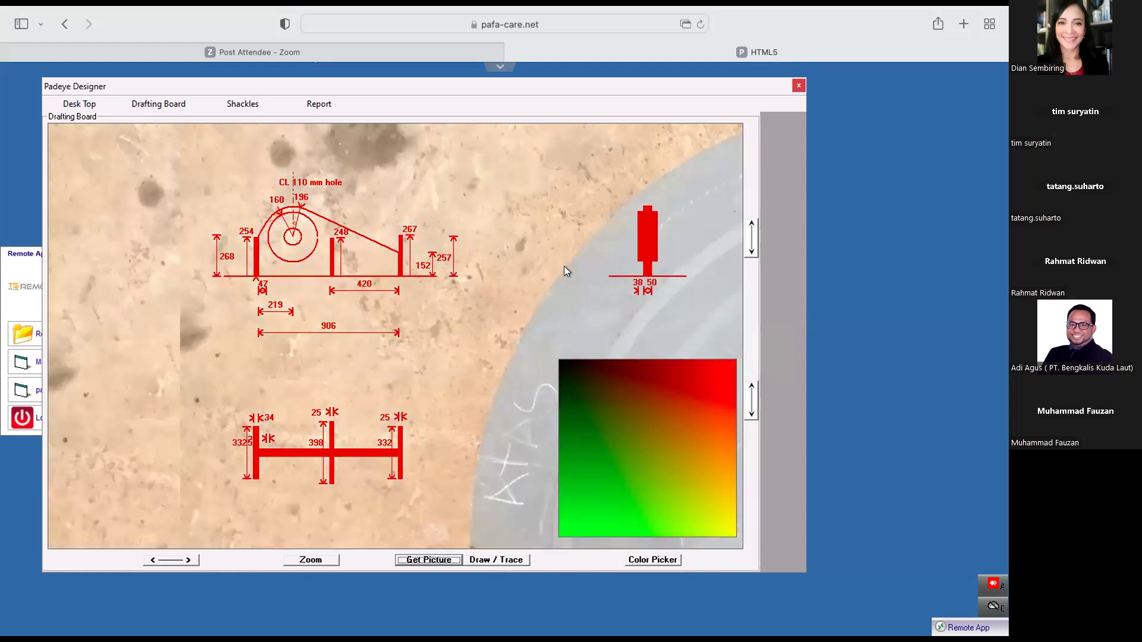
# - Shrink the padeye photo, centre its hole on the drawn hole, and scale the padeye drawing to match the photographed hole
pyautogui.moveTo(572, 277); pyautogui.dragTo(299, 246)
pyautogui.moveTo(546, 319); pyautogui.dragTo(340, 239)
pyautogui.moveTo(622, 325); pyautogui.dragTo(442, 288)
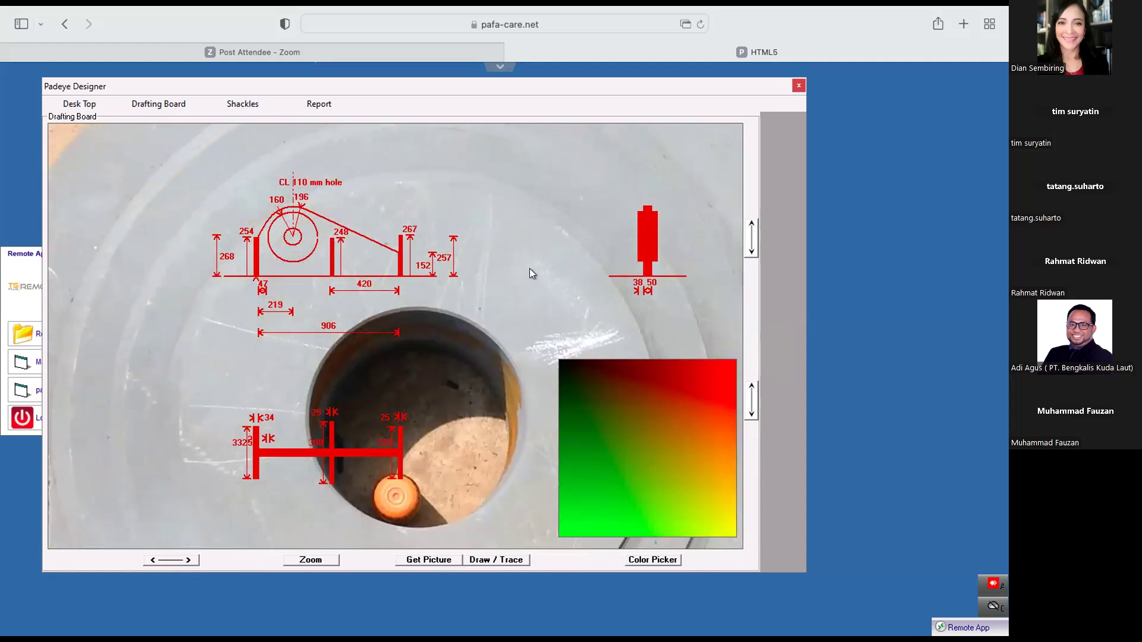
pyautogui.moveTo(421, 426); pyautogui.dragTo(428, 491)
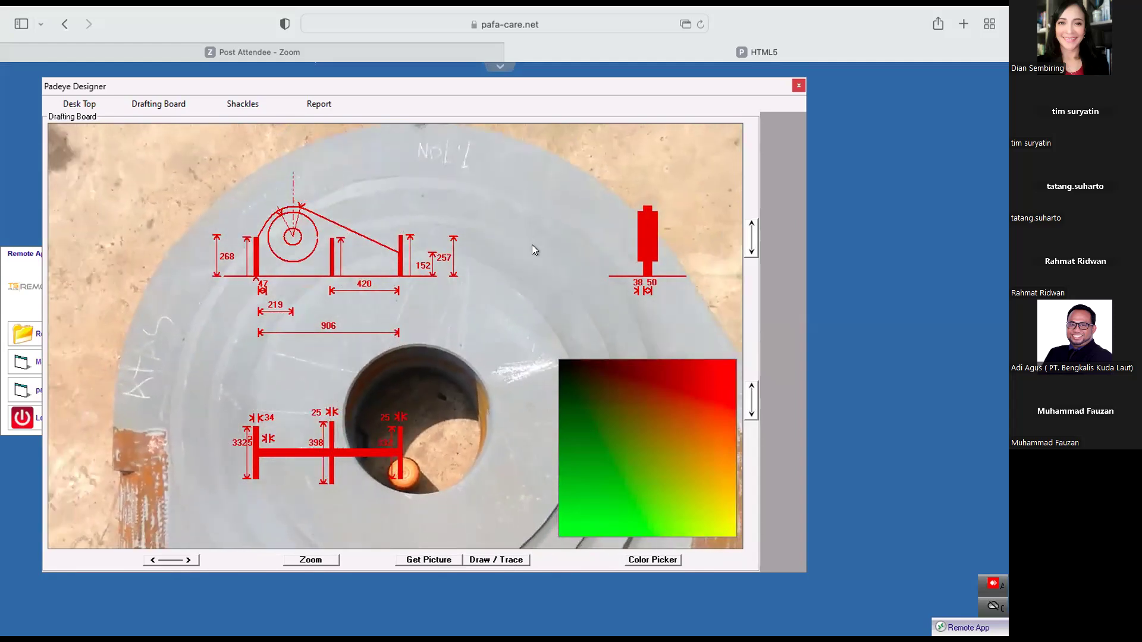
pyautogui.moveTo(532, 245); pyautogui.dragTo(520, 388)
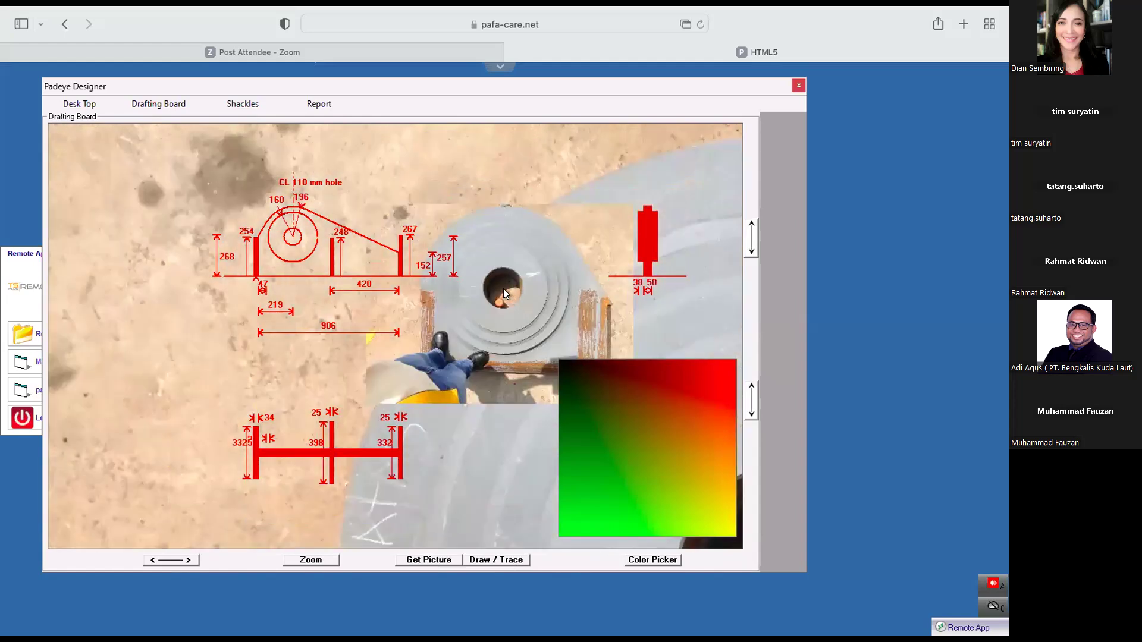
pyautogui.moveTo(501, 287)
pyautogui.mouseDown()
pyautogui.moveTo(293, 249)
pyautogui.moveTo(293, 234)
pyautogui.mouseUp()
pyautogui.click(315, 557)
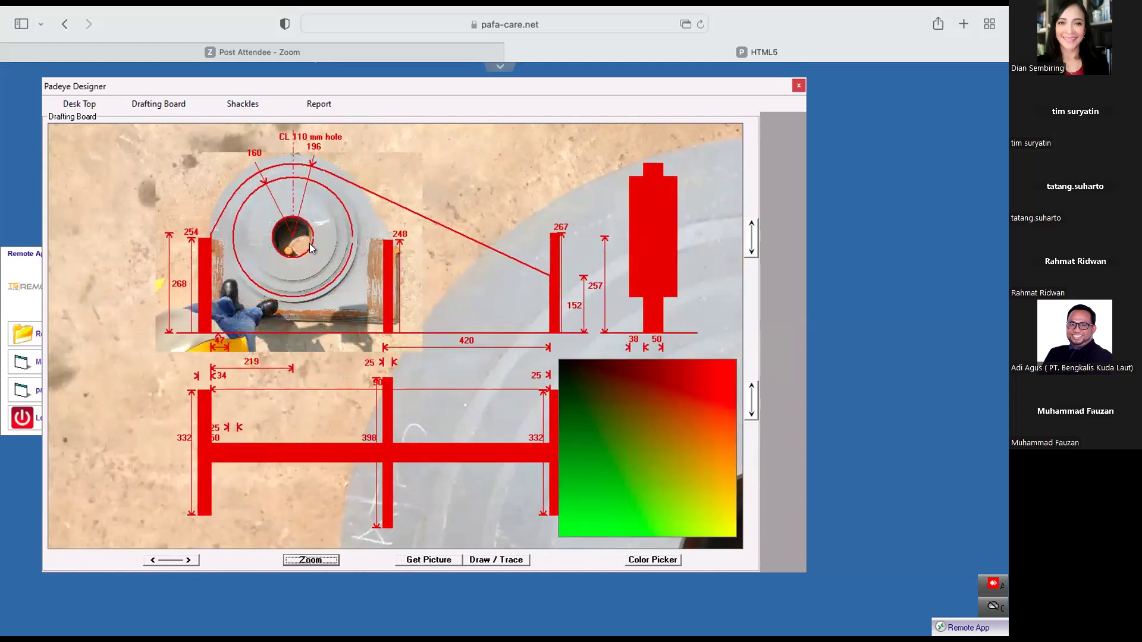
# - Select the 800-tonne Crosby shackle and return to the padeye drawing
pyautogui.click(240, 105)
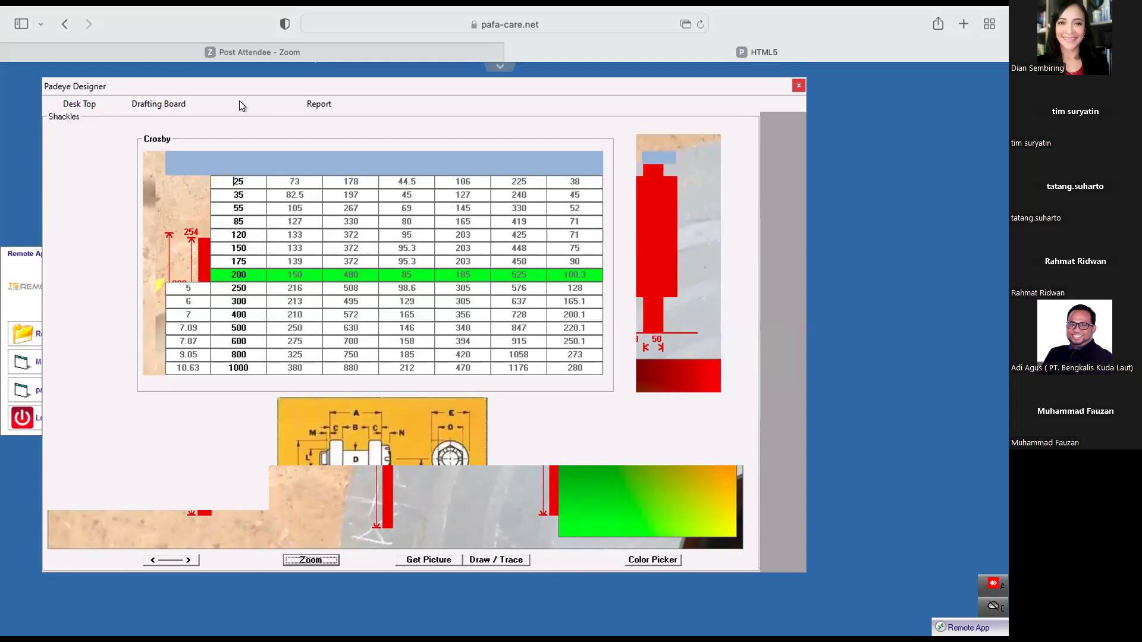
pyautogui.rightClick(251, 354)
pyautogui.click(237, 355)
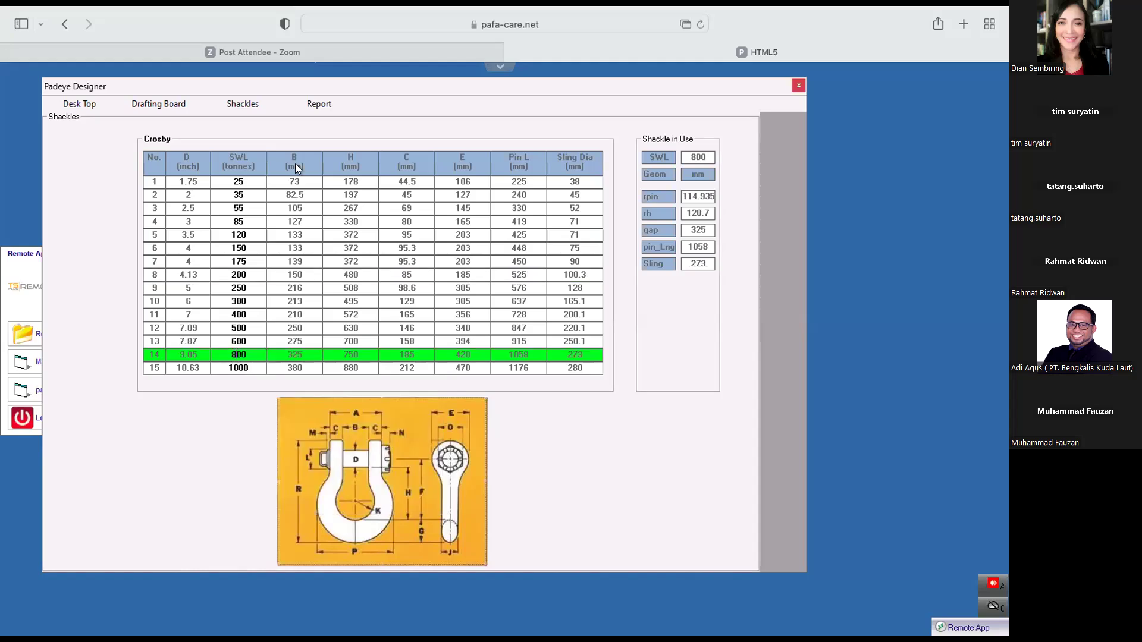
pyautogui.click(164, 105)
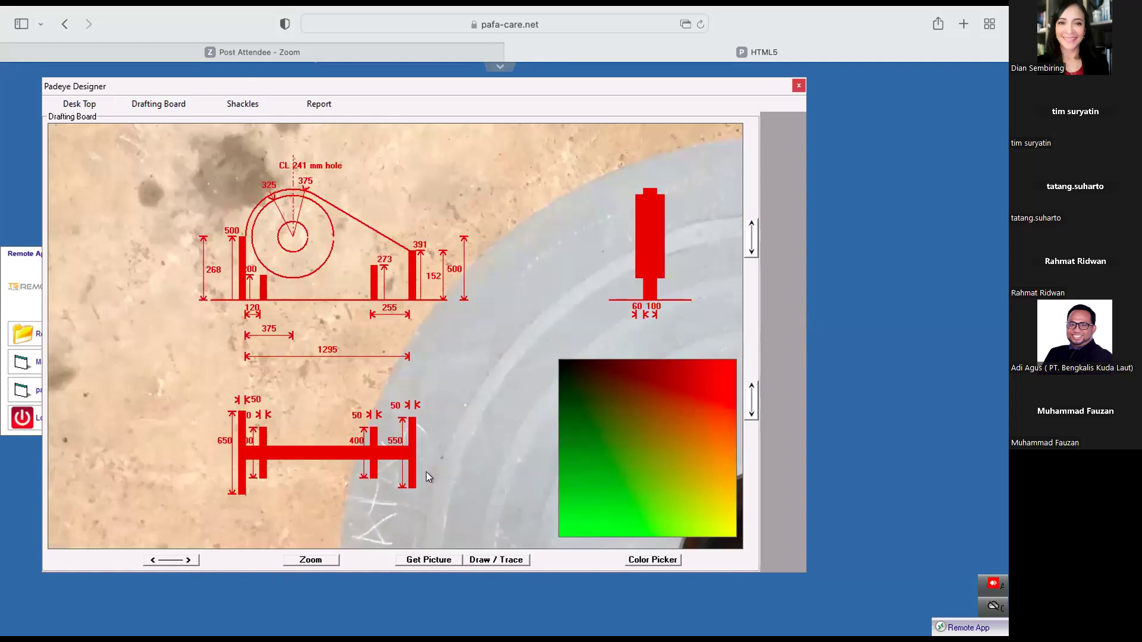
# - Realign the photographed hole with the 241 mm hole and scale the padeye drawing to the photo
pyautogui.moveTo(527, 447); pyautogui.dragTo(512, 430)
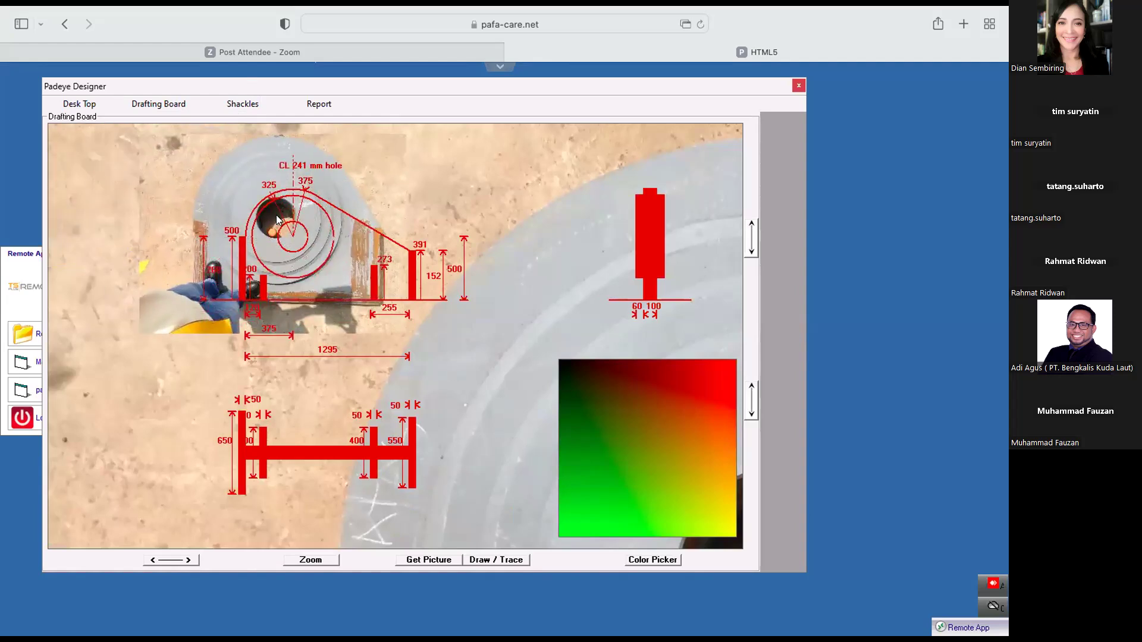
pyautogui.moveTo(276, 215); pyautogui.dragTo(290, 235)
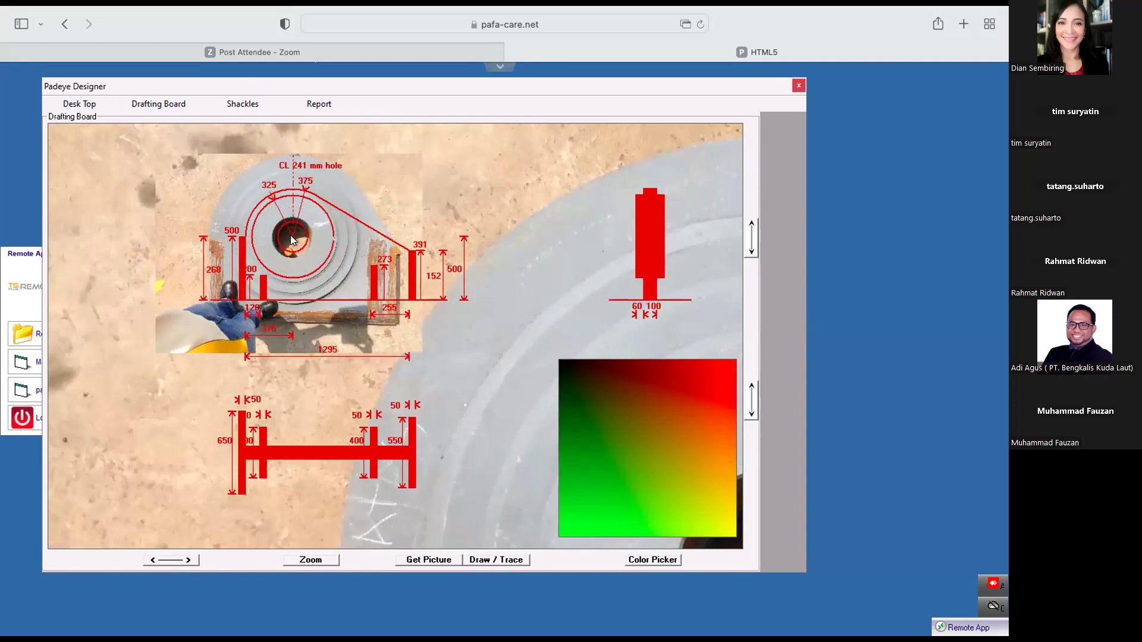
pyautogui.click(306, 558)
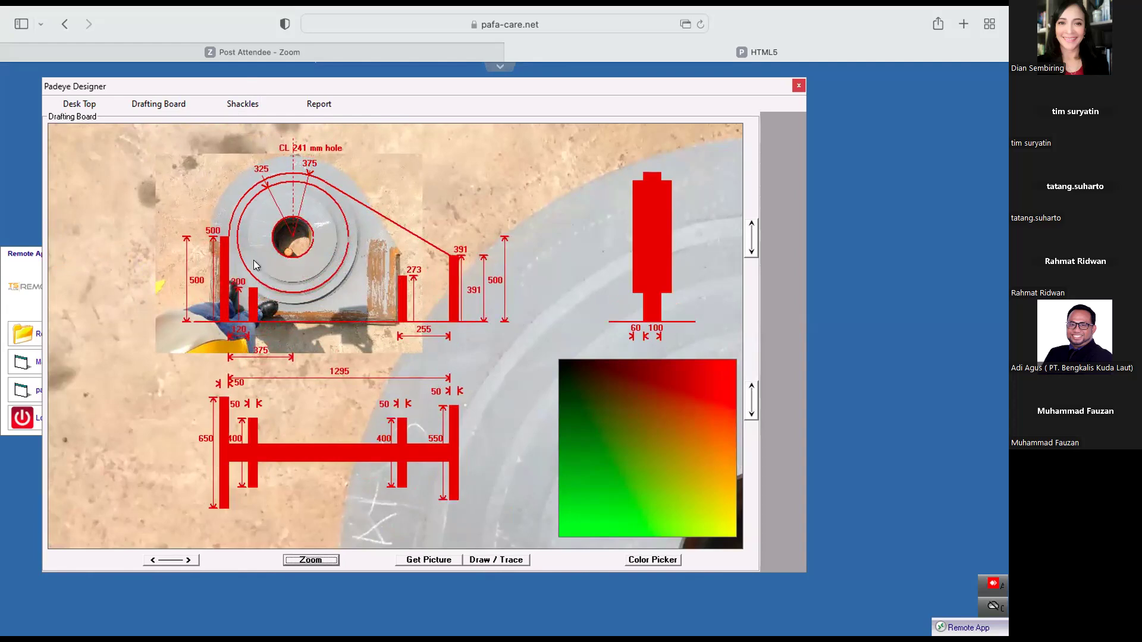
# - Trace the photographed plate outline with a main plate radius of 471 mm and a left length of 461 mm
pyautogui.moveTo(183, 211); pyautogui.dragTo(184, 206)
pyautogui.moveTo(355, 158)
pyautogui.mouseDown()
pyautogui.moveTo(370, 159)
pyautogui.moveTo(363, 167)
pyautogui.mouseUp()
pyautogui.click(196, 251)
pyautogui.moveTo(262, 348)
pyautogui.mouseDown()
pyautogui.moveTo(238, 348)
pyautogui.moveTo(260, 348)
pyautogui.moveTo(246, 352)
pyautogui.mouseUp()
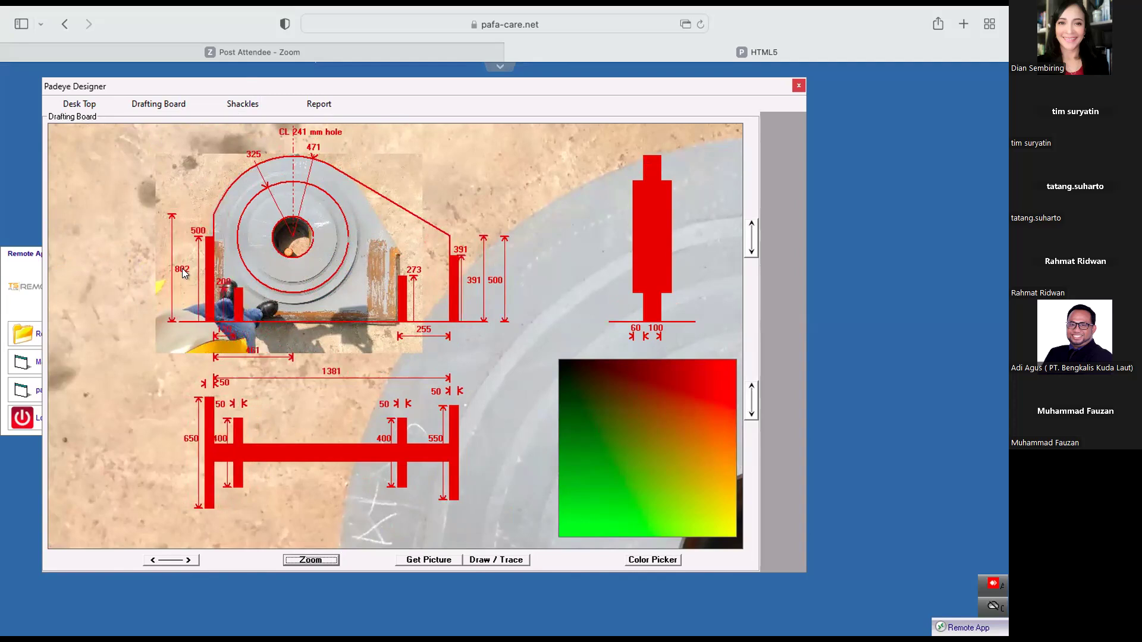
# - Set the left edge height to 647 mm and the left outer stiffener height to 480 mm
pyautogui.moveTo(180, 271)
pyautogui.mouseDown()
pyautogui.moveTo(181, 294)
pyautogui.moveTo(178, 256)
pyautogui.moveTo(196, 237)
pyautogui.mouseUp()
pyautogui.moveTo(221, 331)
pyautogui.mouseDown()
pyautogui.moveTo(250, 338)
pyautogui.moveTo(206, 337)
pyautogui.mouseUp()
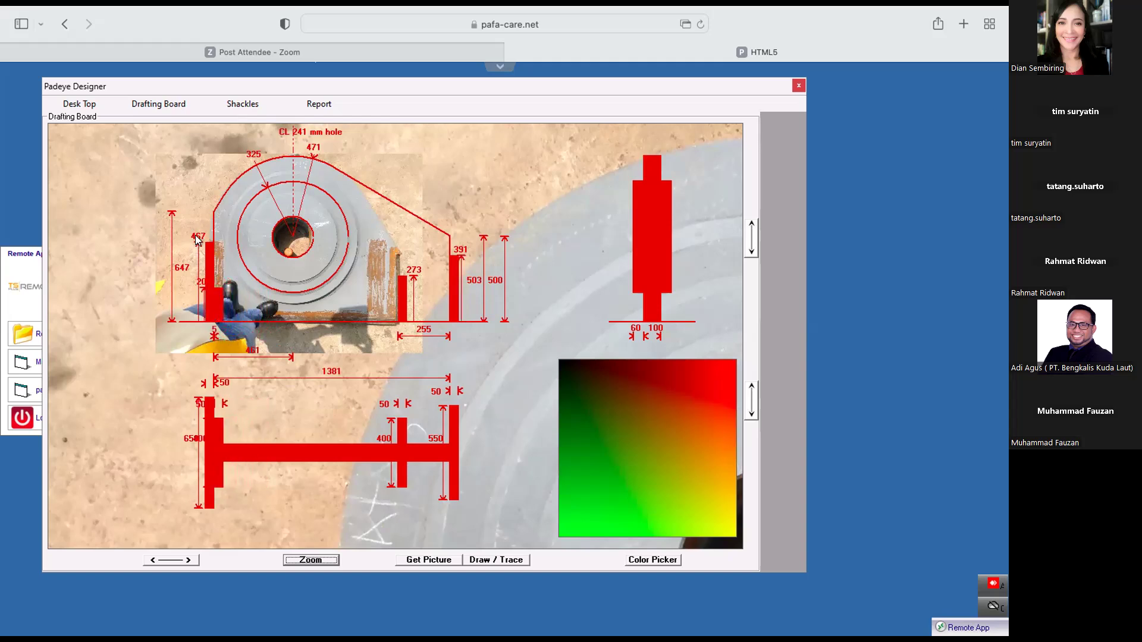
pyautogui.moveTo(197, 245); pyautogui.dragTo(197, 236)
# - Move the left inner stiffener to a 145 mm offset and reduce its height to zero and its width to 100 mm
pyautogui.moveTo(216, 333); pyautogui.dragTo(238, 337)
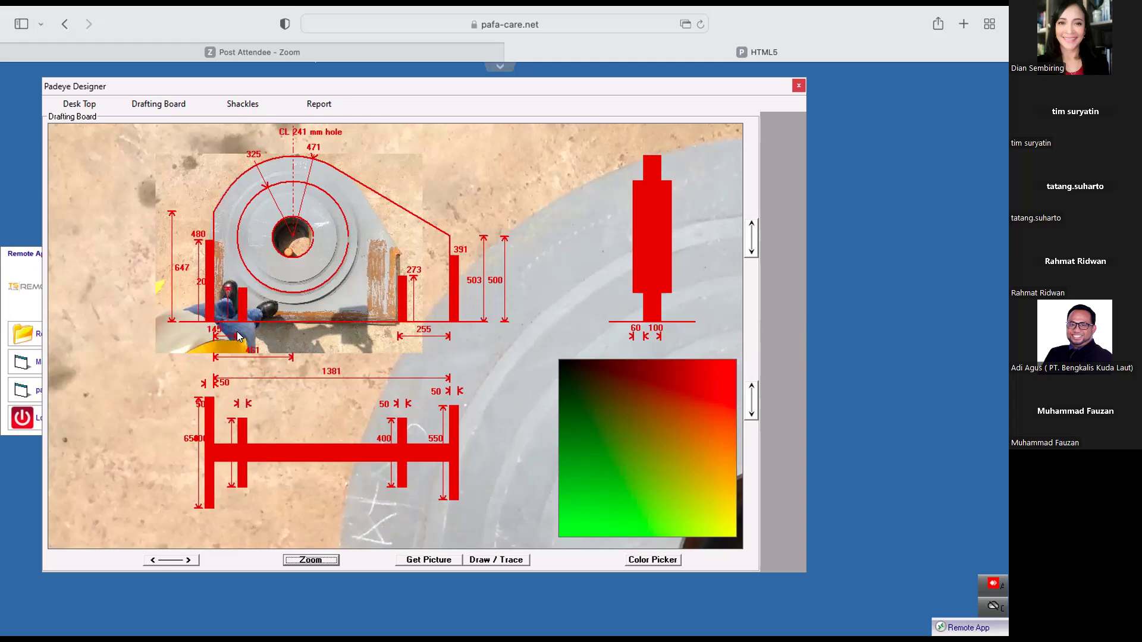
pyautogui.moveTo(228, 287); pyautogui.dragTo(230, 364)
pyautogui.moveTo(227, 438); pyautogui.dragTo(235, 498)
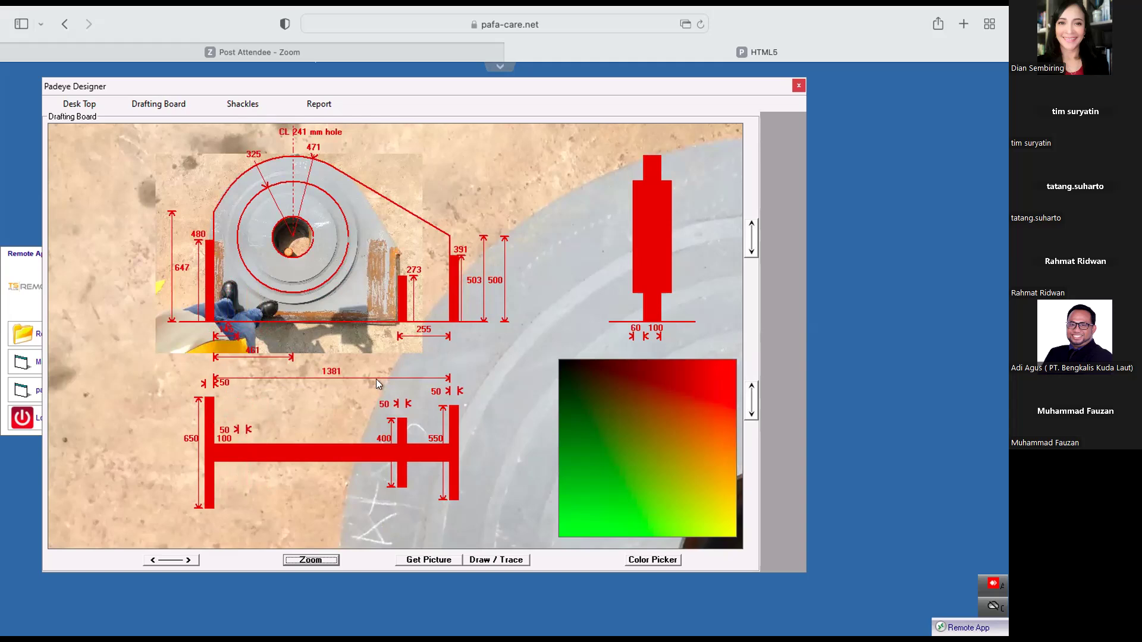
# - Trace the photo with a 1070 mm length, 460 mm right edge height, 478 mm right inner stiffener at 99 mm offset, and 386 mm cheek radius
pyautogui.moveTo(331, 374); pyautogui.dragTo(276, 372)
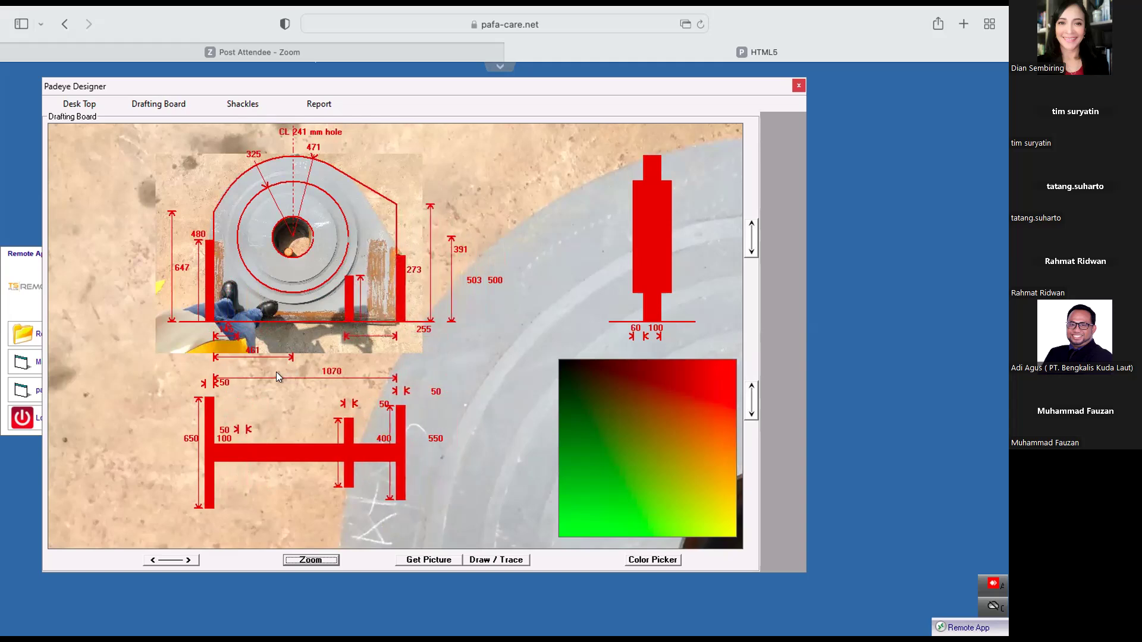
pyautogui.moveTo(423, 270); pyautogui.dragTo(384, 261)
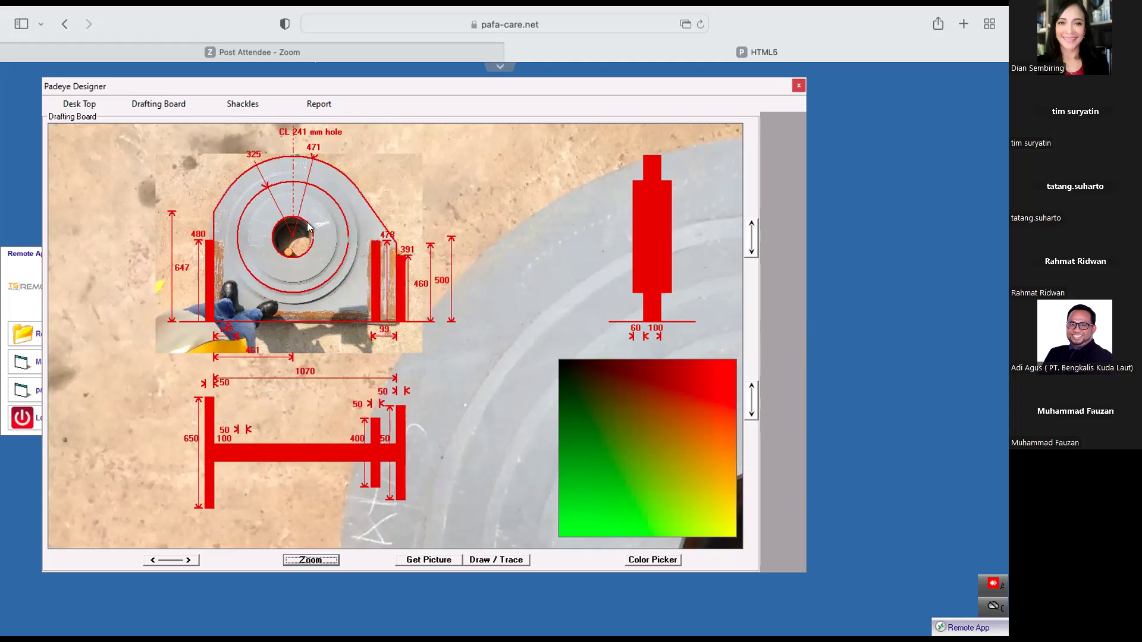
pyautogui.moveTo(239, 141); pyautogui.dragTo(213, 205)
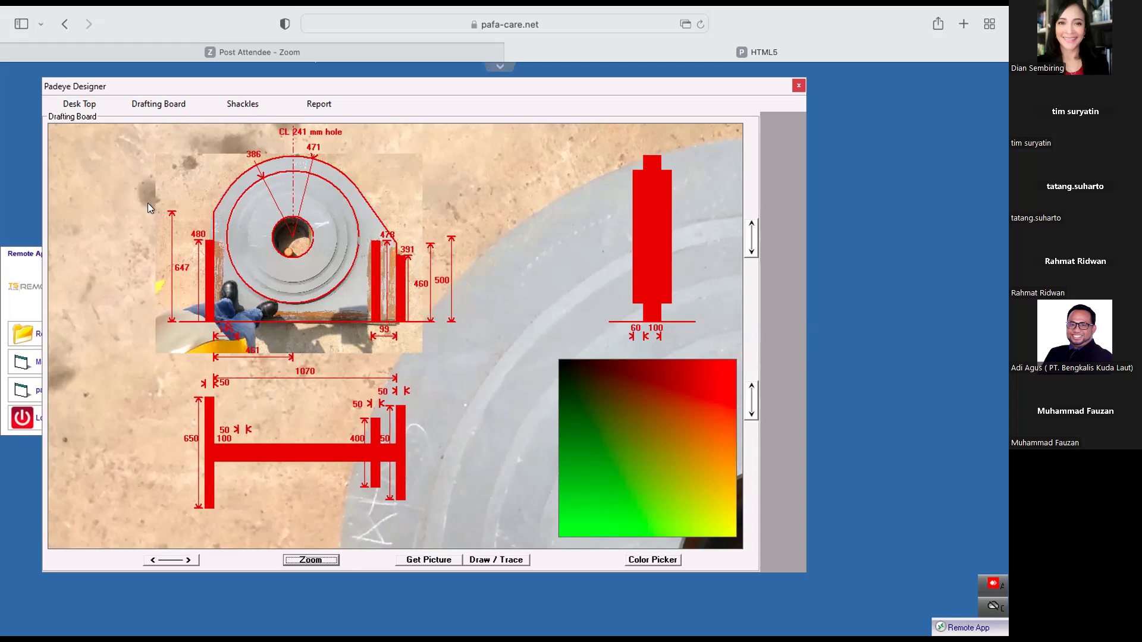
# - Check the 800-tonne padeye's stresses by rotating the shackle manually and running the automatic check from 104 to 125 degrees
pyautogui.click(81, 104)
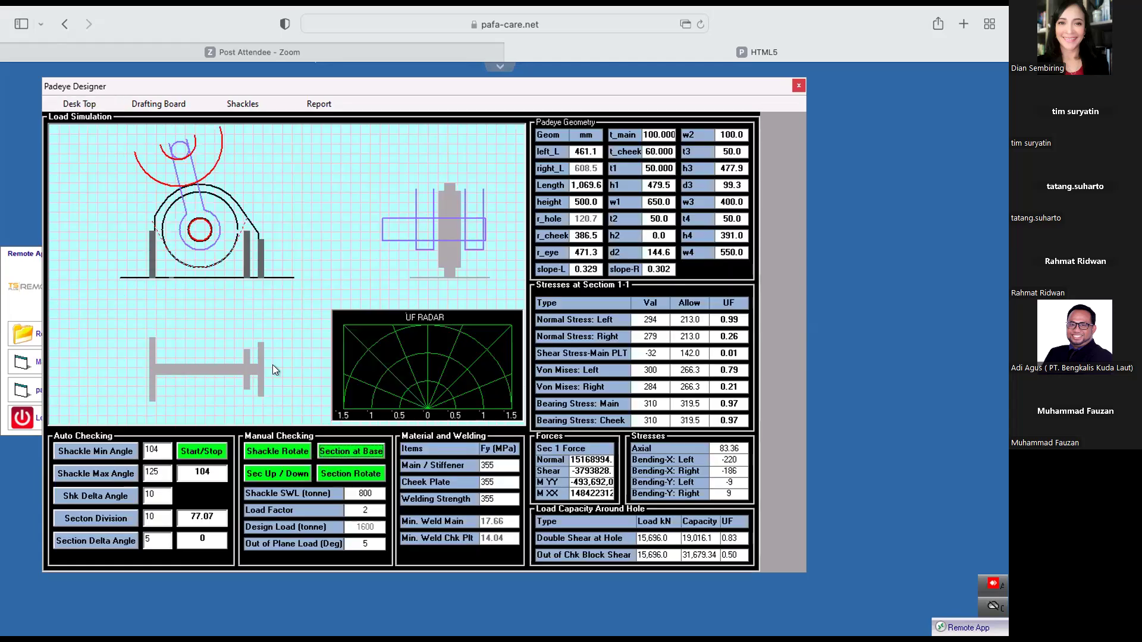
pyautogui.click(263, 452)
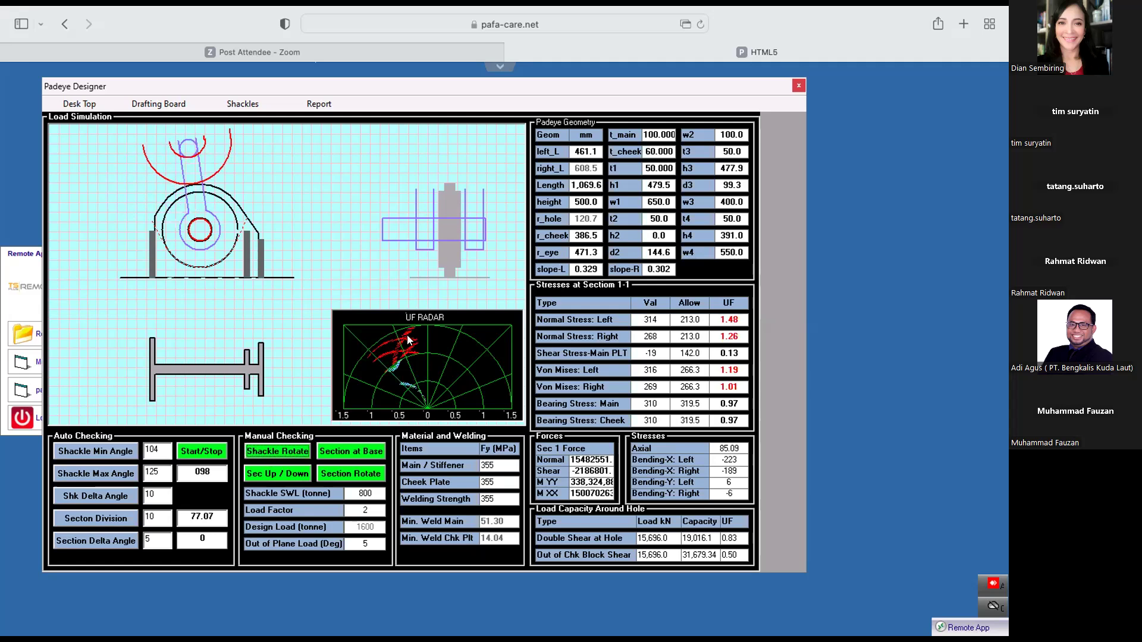
pyautogui.click(203, 452)
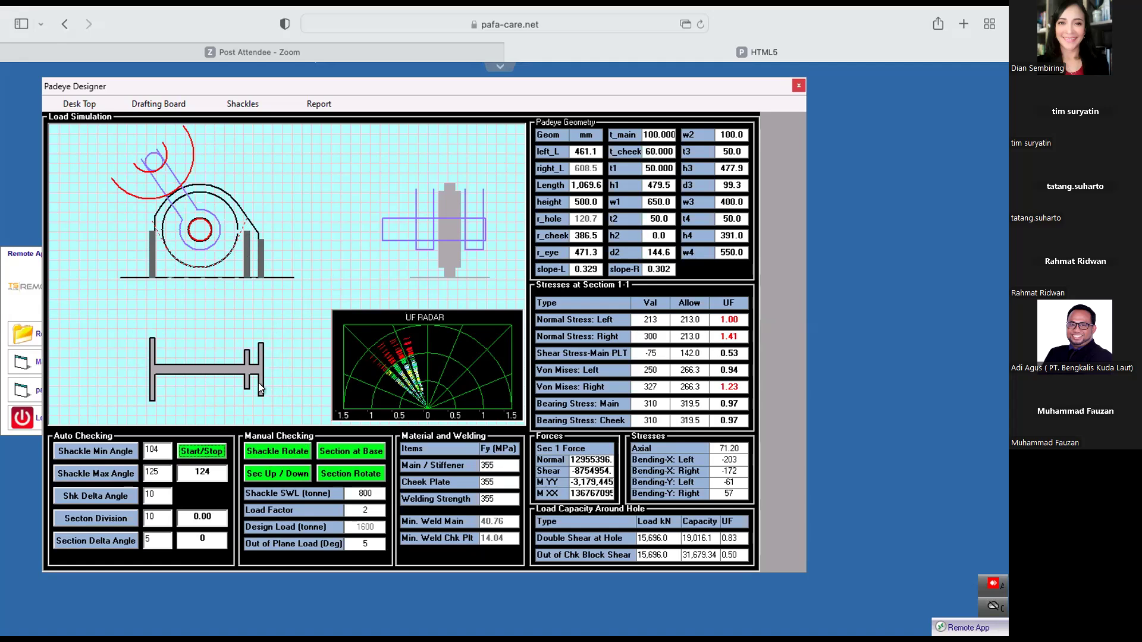
# - Return to the padeye drawing and widen the right outer stiffener in the plan view
pyautogui.click(159, 105)
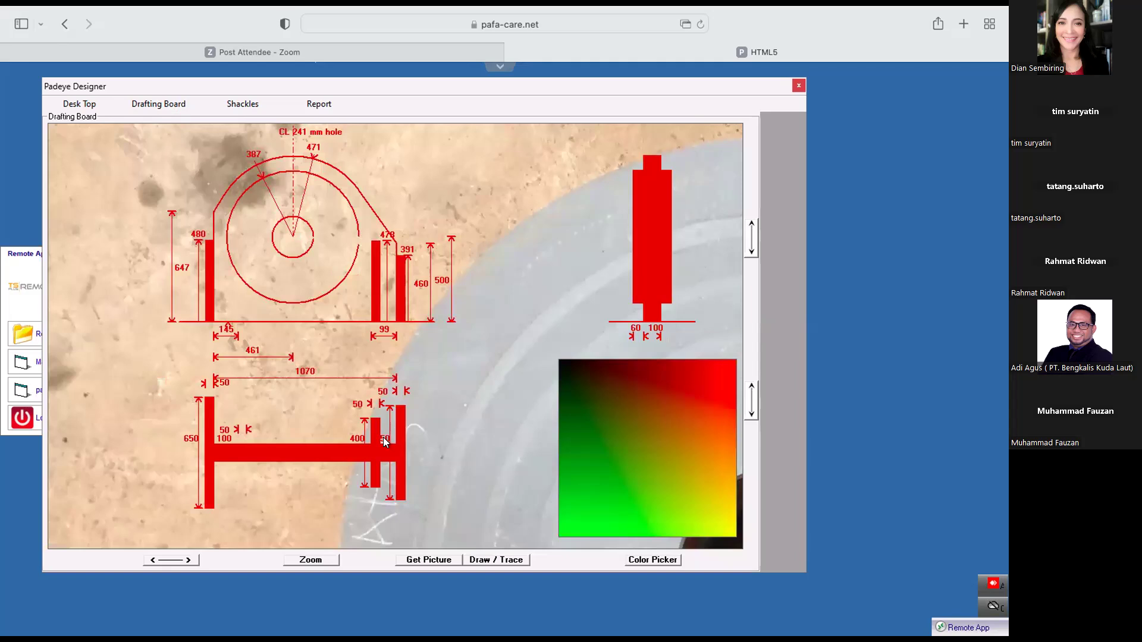
pyautogui.moveTo(381, 389); pyautogui.dragTo(382, 395)
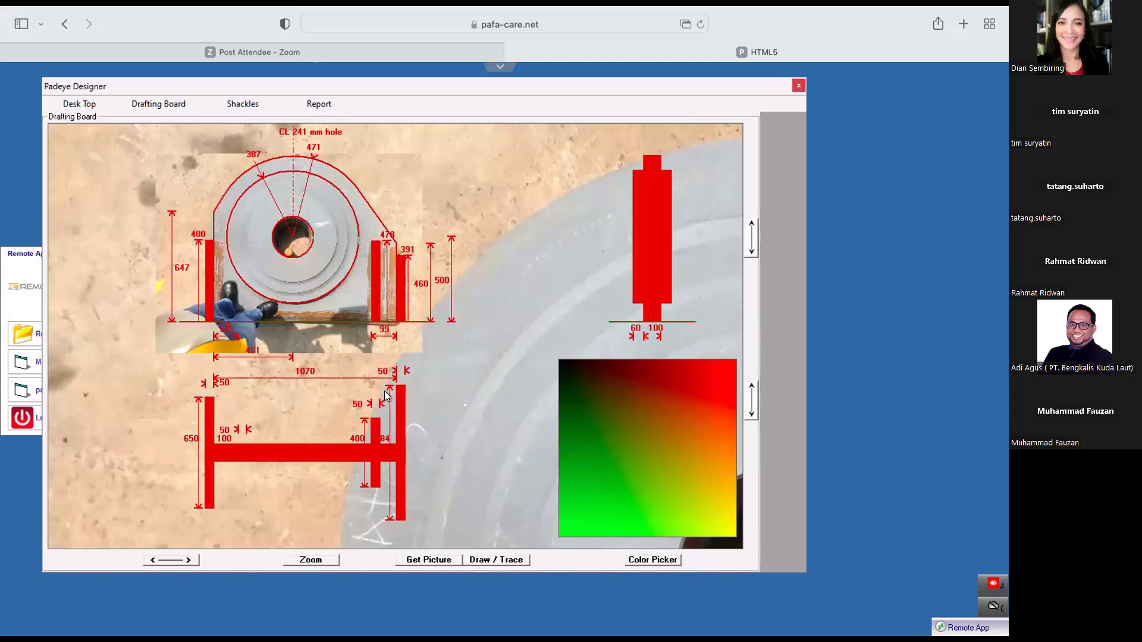
# - Raise the right outer stiffener to 432 mm high and check the stresses by rotating the shackle manually
pyautogui.moveTo(405, 253); pyautogui.dragTo(406, 241)
pyautogui.click(77, 106)
pyautogui.click(283, 455)
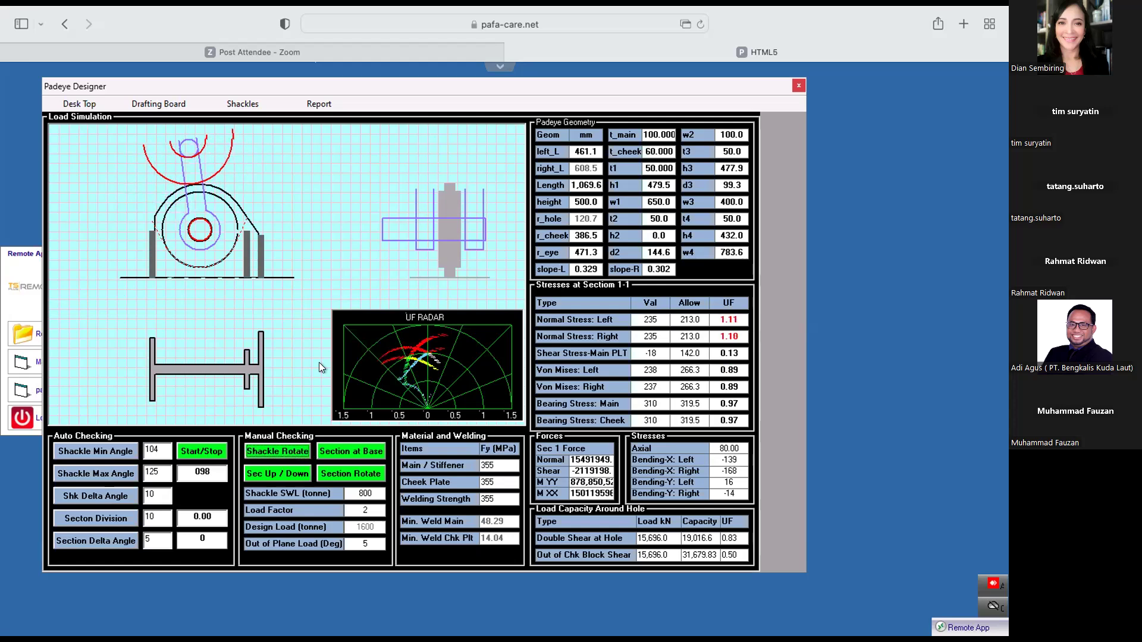
# - Set the main plate thickness to 104 mm and the right outer stiffener to 816 mm wide and 66 mm thick, and run the automatic check
pyautogui.click(159, 105)
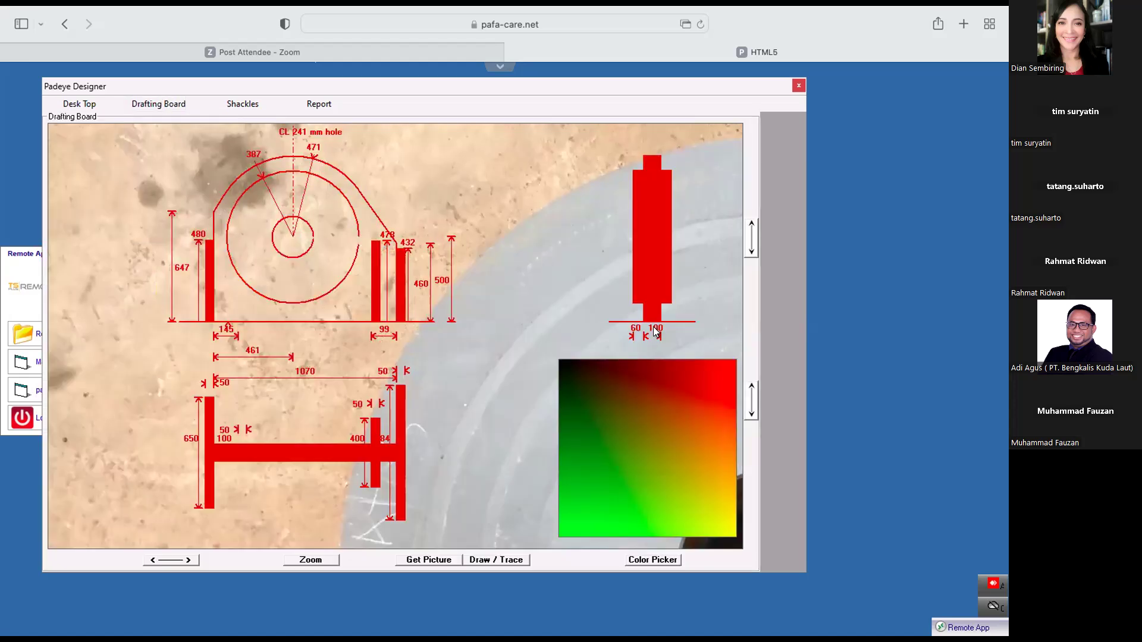
pyautogui.moveTo(657, 330)
pyautogui.mouseDown()
pyautogui.moveTo(671, 337)
pyautogui.moveTo(654, 327)
pyautogui.mouseUp()
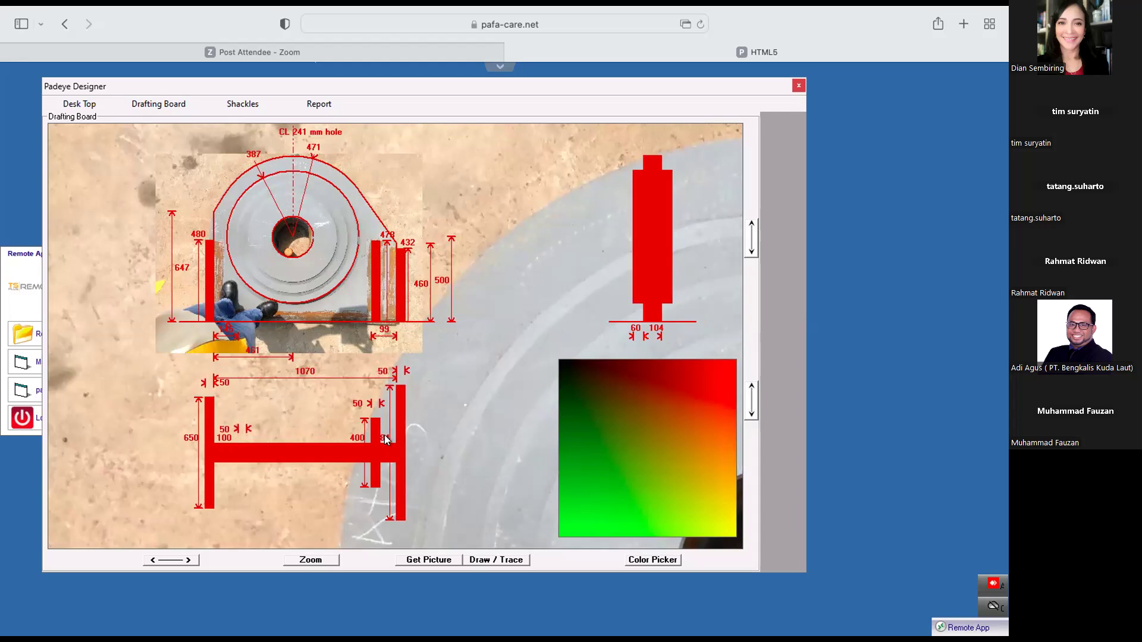
pyautogui.moveTo(382, 436); pyautogui.dragTo(384, 429)
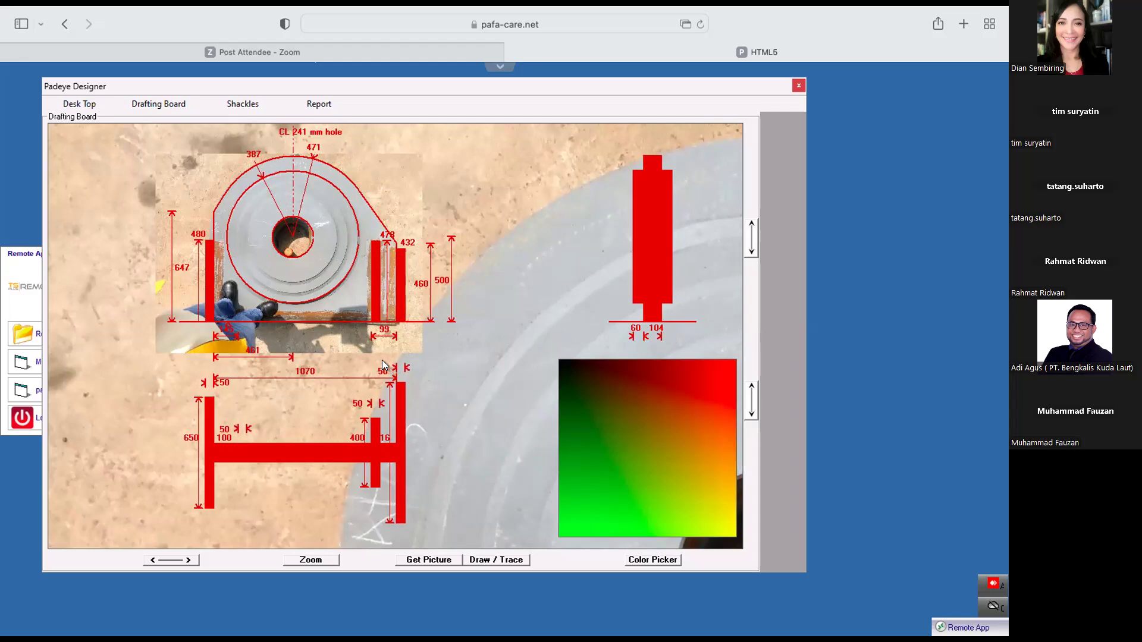
pyautogui.moveTo(384, 373); pyautogui.dragTo(386, 374)
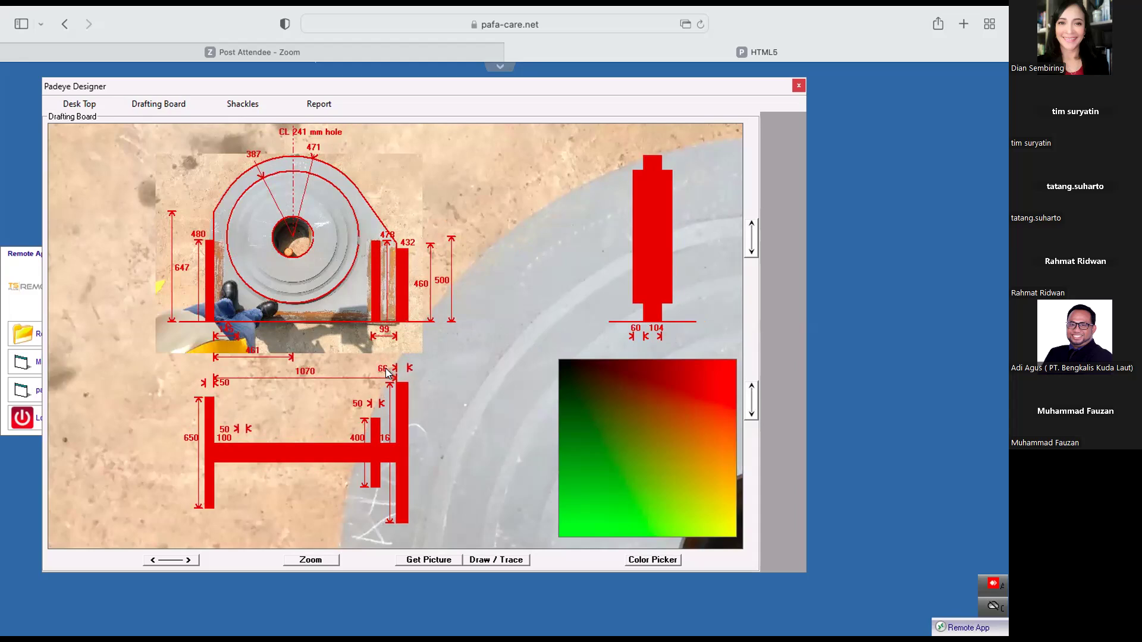
pyautogui.click(78, 105)
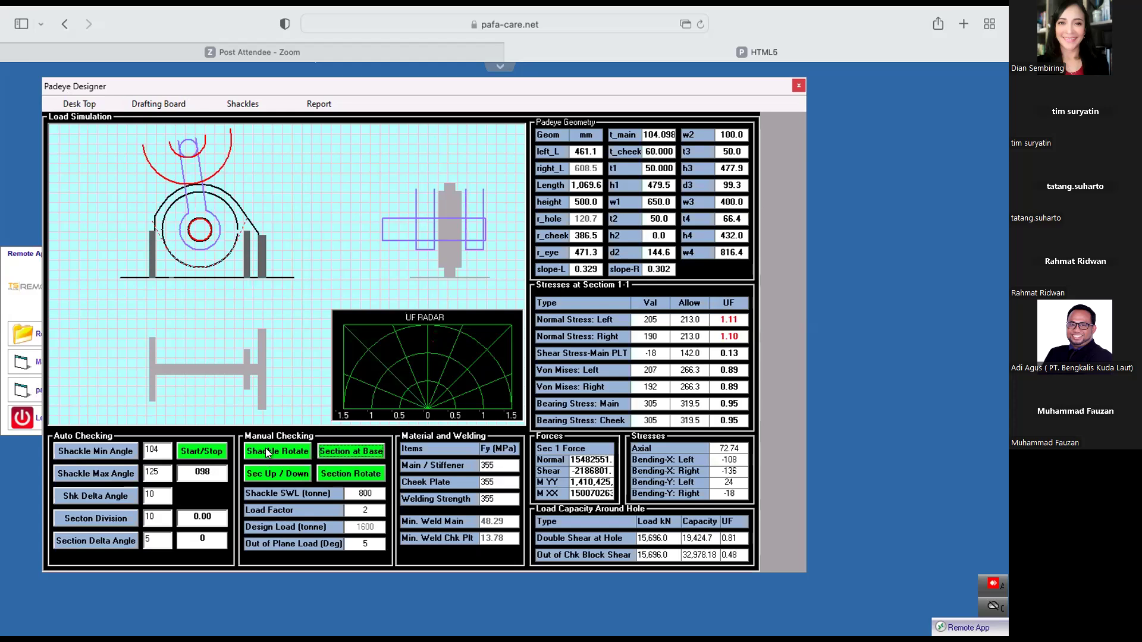
pyautogui.click(201, 453)
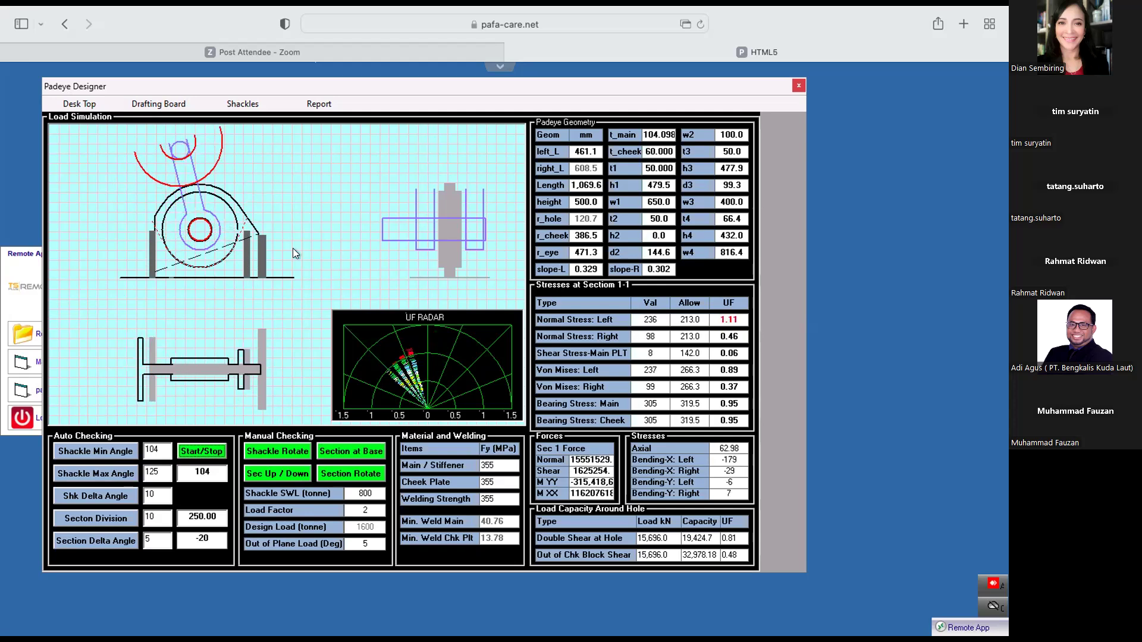
# - Widen the right inner stiffener to 609 mm in the plan view and rerun the automatic stress check
pyautogui.click(157, 104)
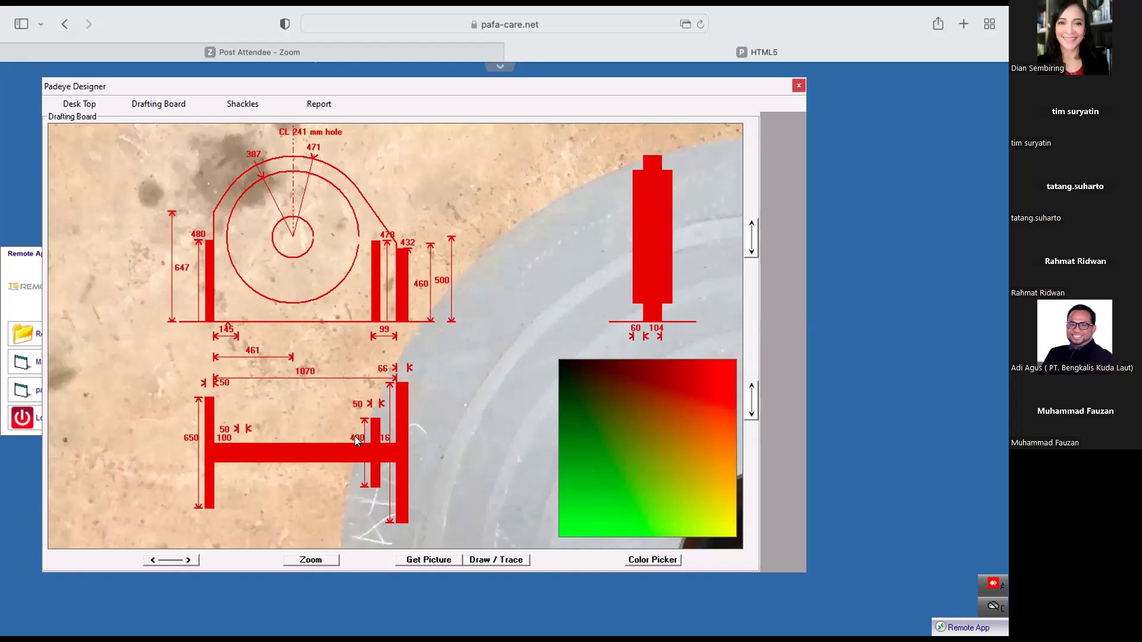
pyautogui.moveTo(355, 437); pyautogui.dragTo(353, 401)
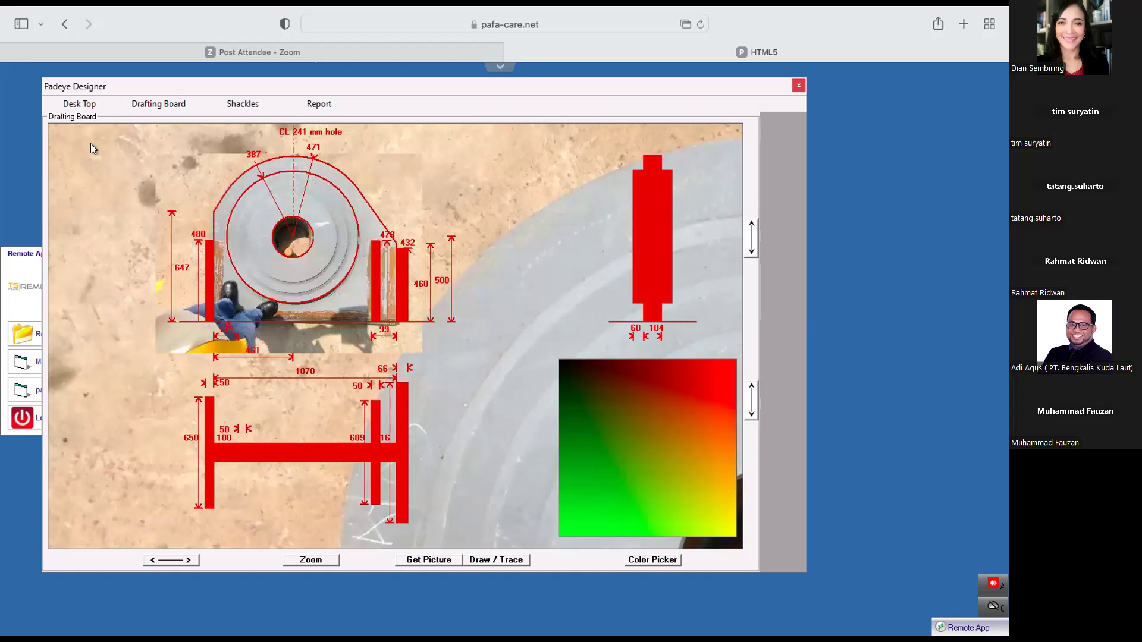
pyautogui.click(78, 102)
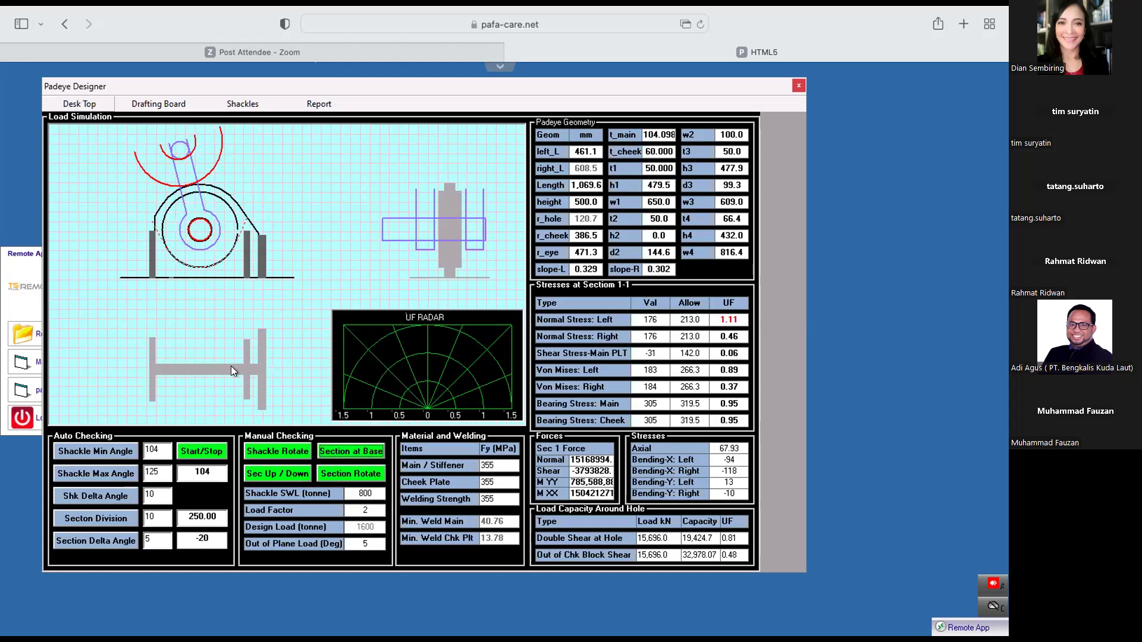
pyautogui.click(208, 452)
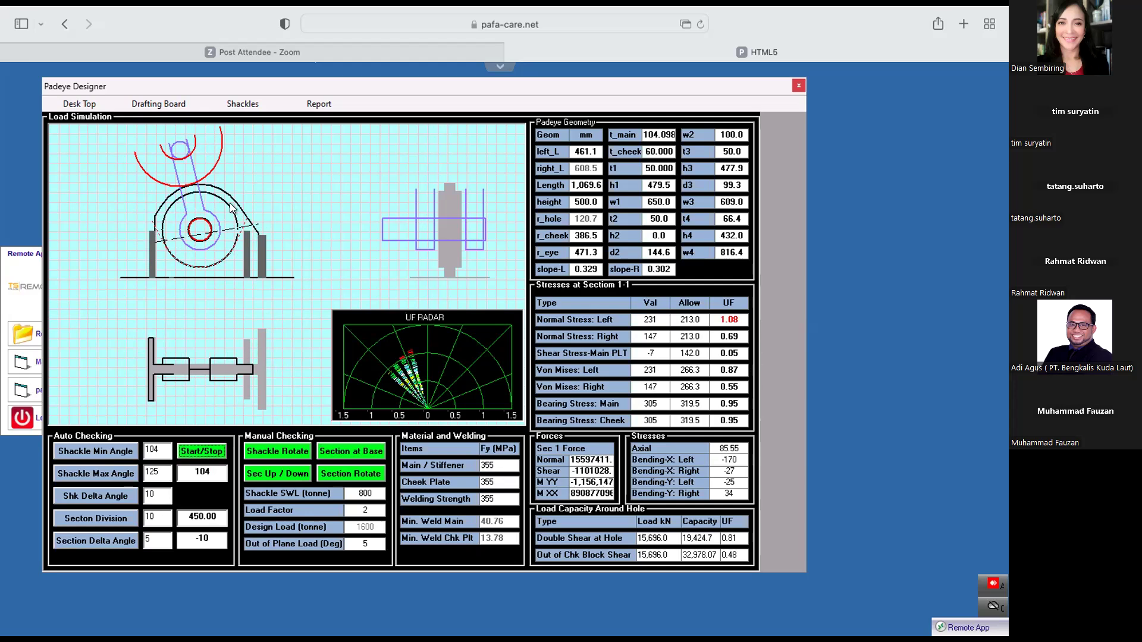
# - Raise the right inner stiffener's height to 580 mm and rerun the automatic stress check
pyautogui.click(158, 105)
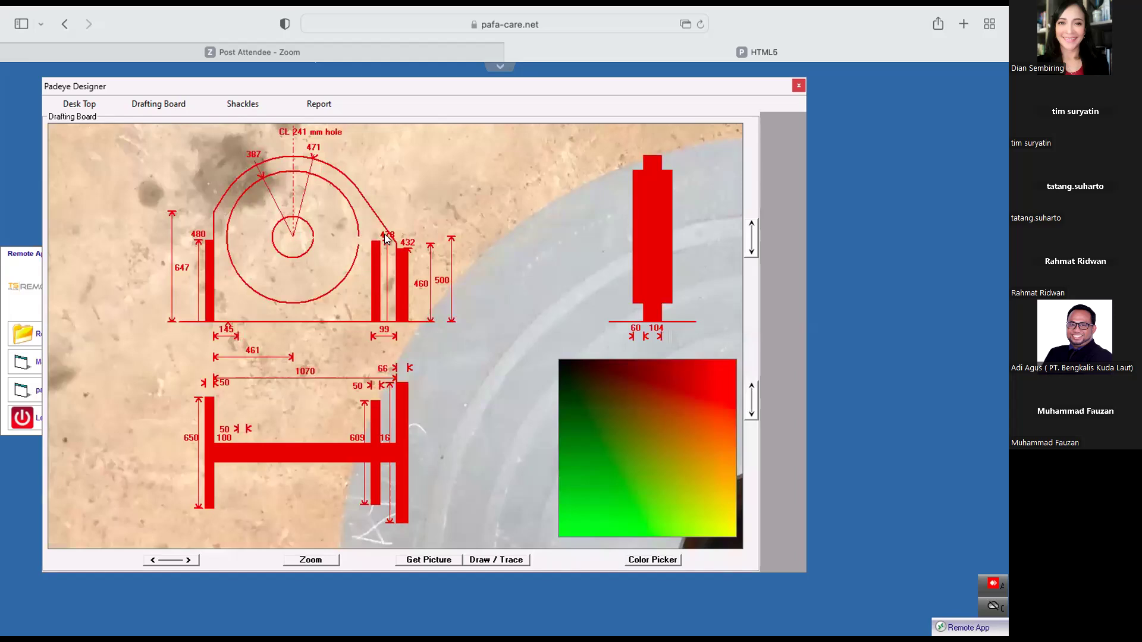
pyautogui.moveTo(385, 234); pyautogui.dragTo(385, 218)
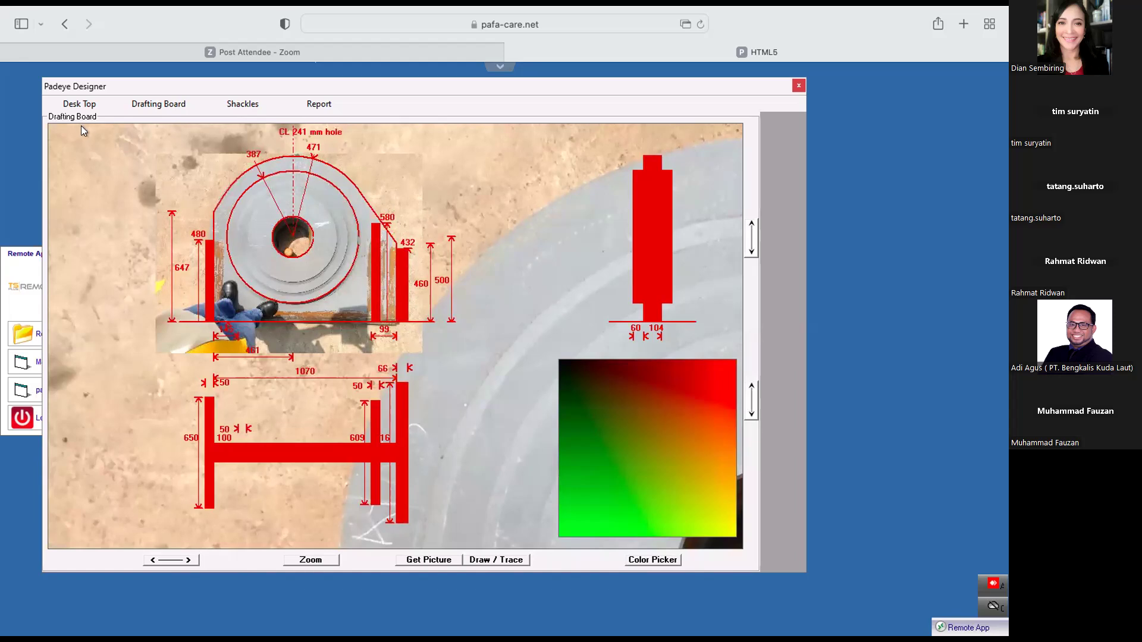
pyautogui.click(79, 103)
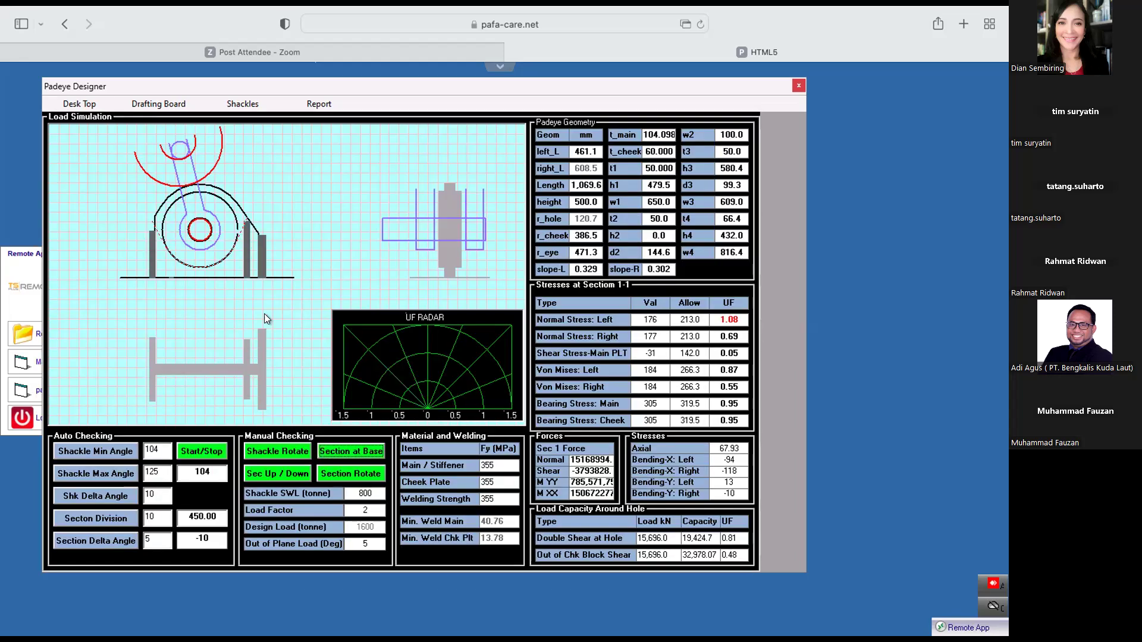
pyautogui.click(196, 447)
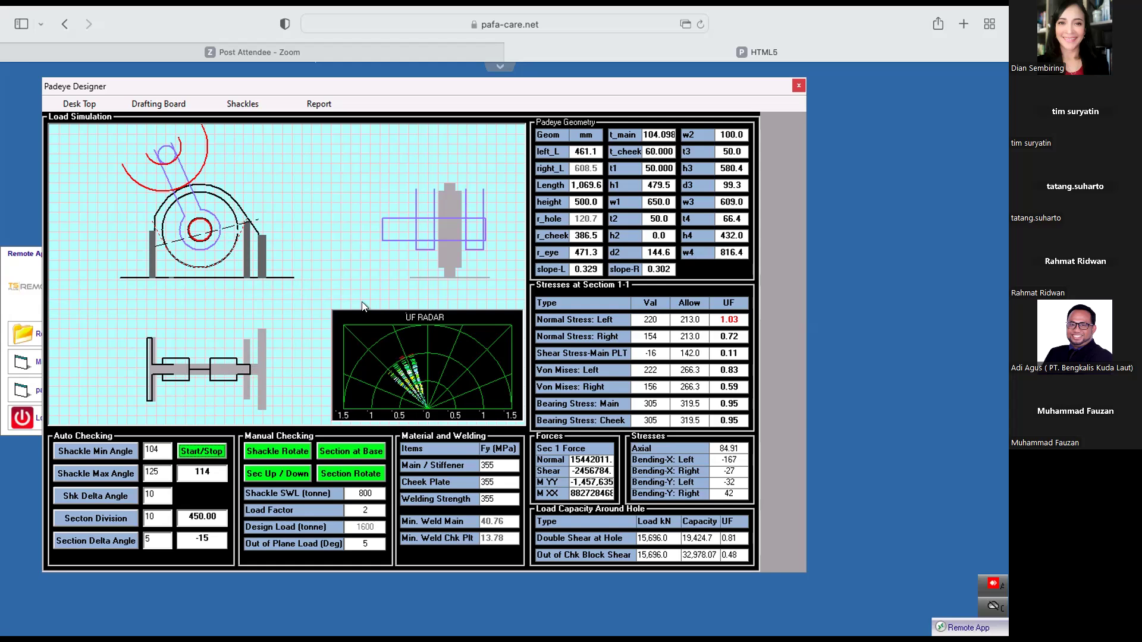
# - Thicken the main plate to 120 mm and rerun the automatic stress check
pyautogui.click(158, 104)
pyautogui.moveTo(653, 326); pyautogui.dragTo(658, 328)
pyautogui.click(76, 100)
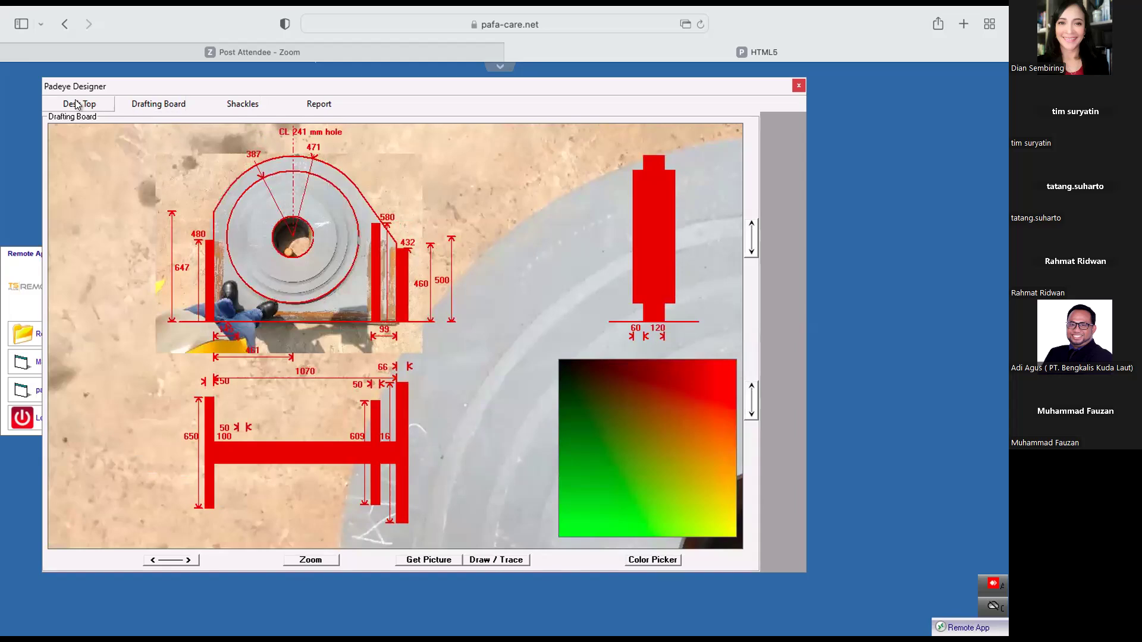
pyautogui.click(197, 451)
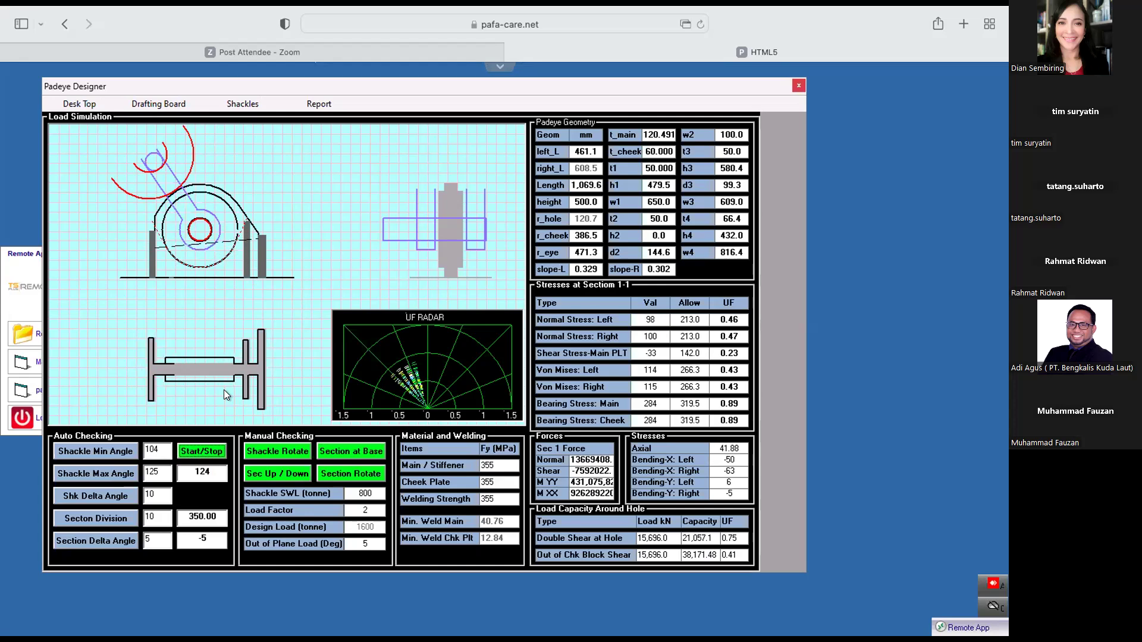
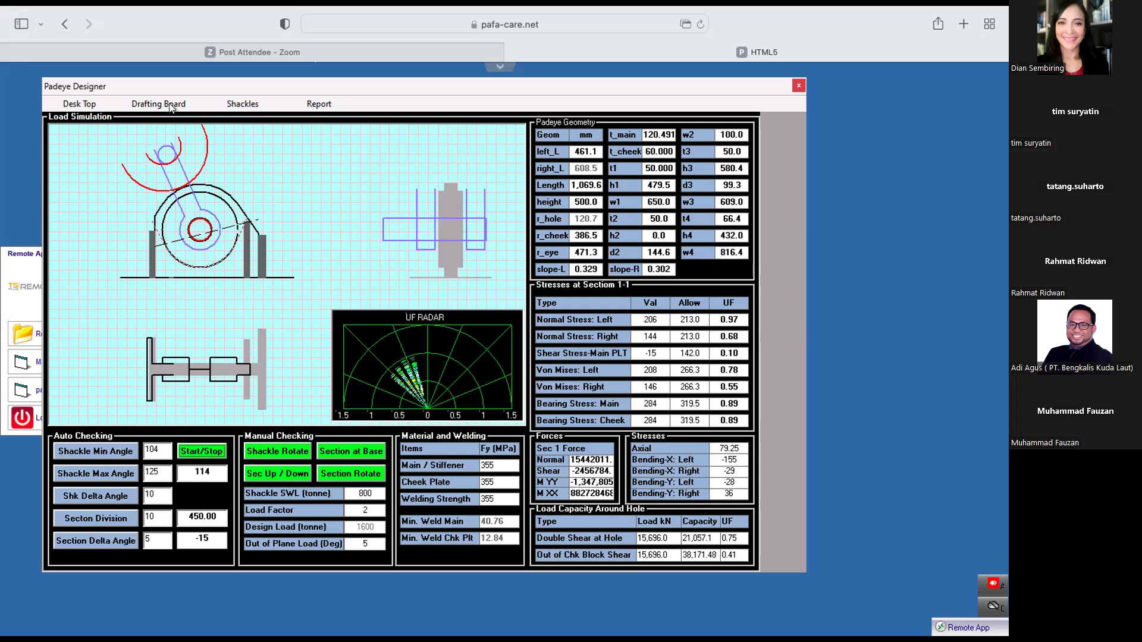
# - Choose the 25-tonne shackle, hide the photo behind the padeye drawing, and show the new padeye in the load simulation
pyautogui.click(245, 103)
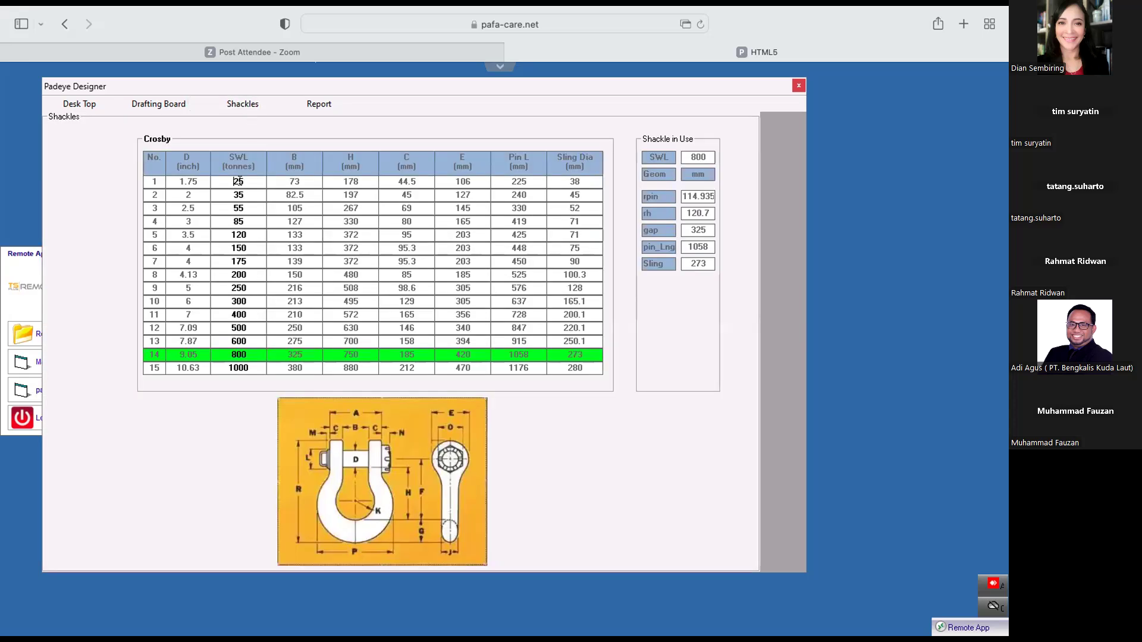
pyautogui.click(238, 181)
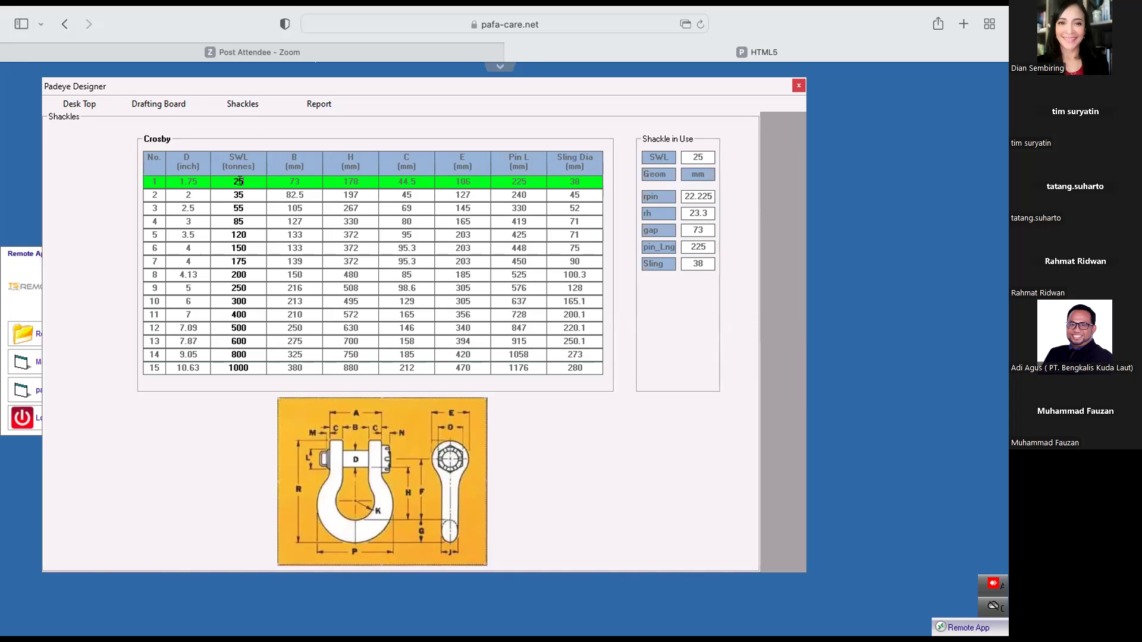
pyautogui.click(152, 104)
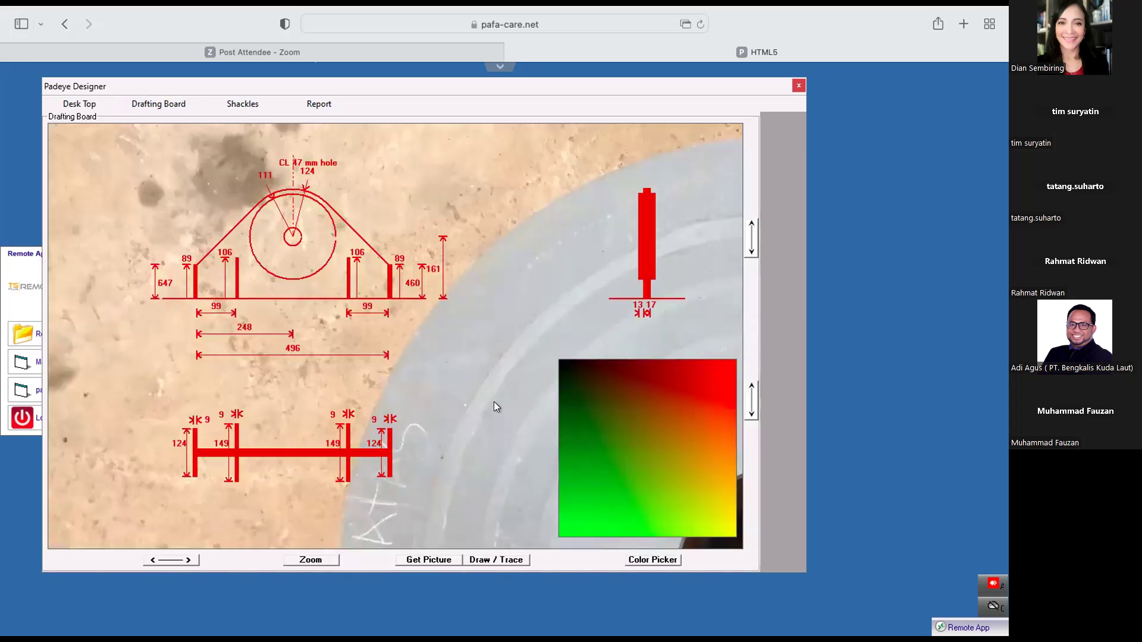
pyautogui.click(486, 558)
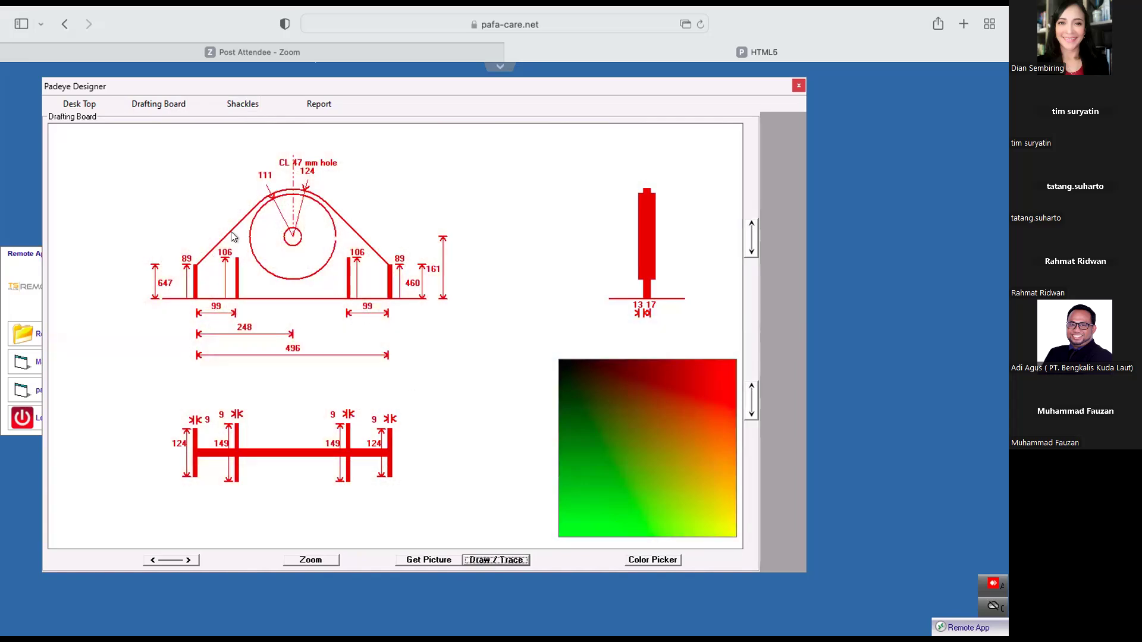
pyautogui.click(82, 106)
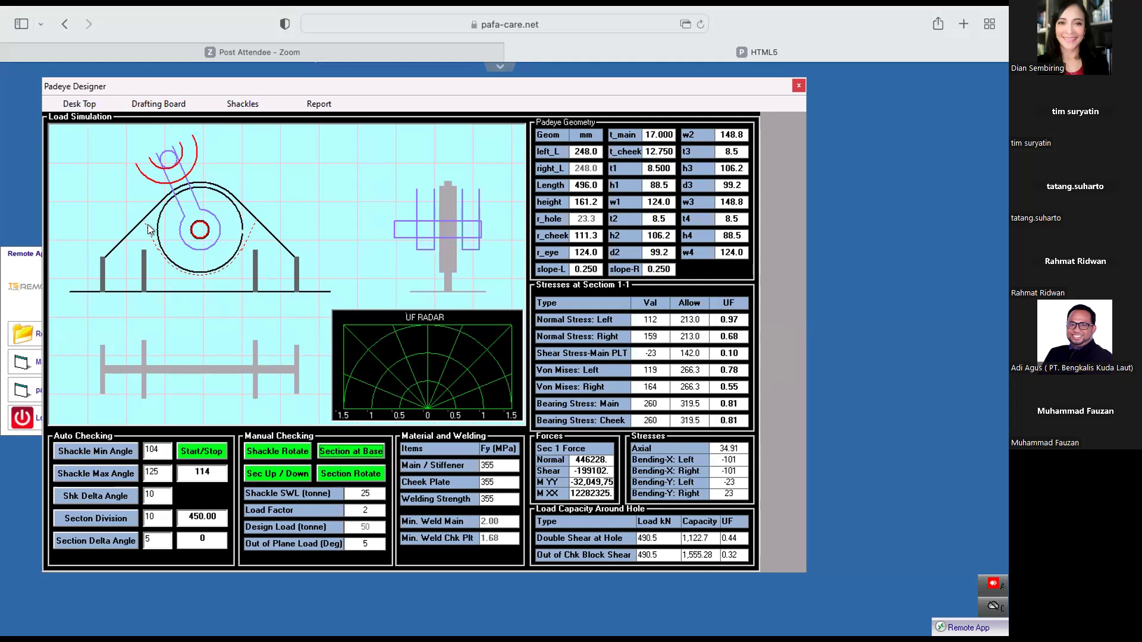
# - Set the left edge height to about 290 mm, right edge to 268 mm and hole centre to 196 mm, and run the automatic check
pyautogui.click(150, 103)
pyautogui.moveTo(168, 280); pyautogui.dragTo(150, 148)
pyautogui.moveTo(432, 271); pyautogui.dragTo(412, 203)
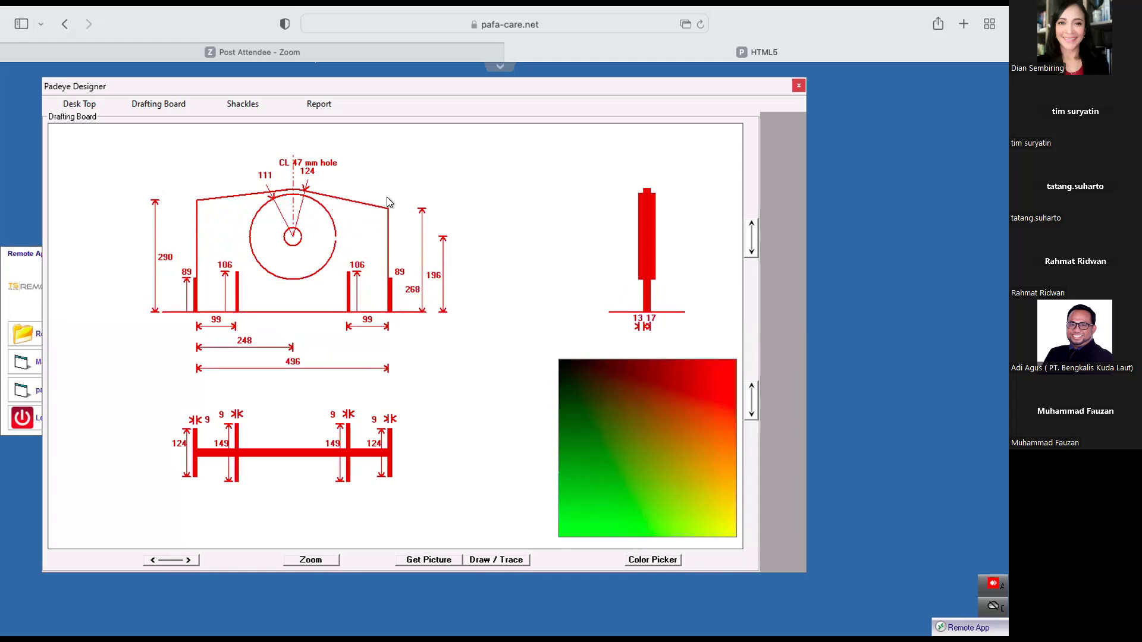
pyautogui.click(76, 104)
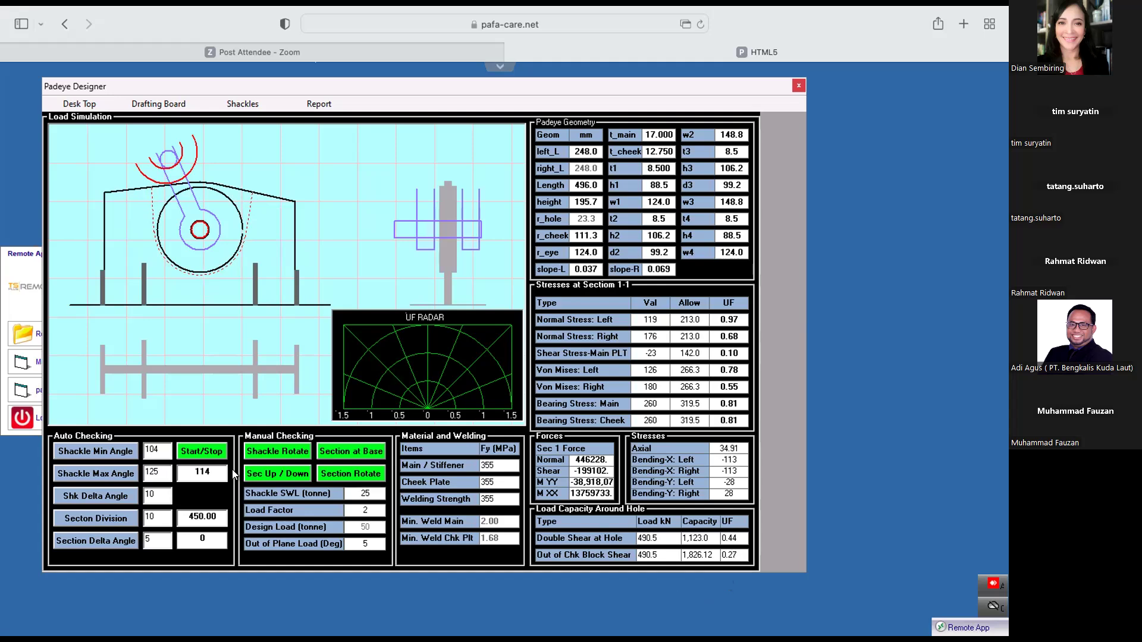
pyautogui.click(201, 449)
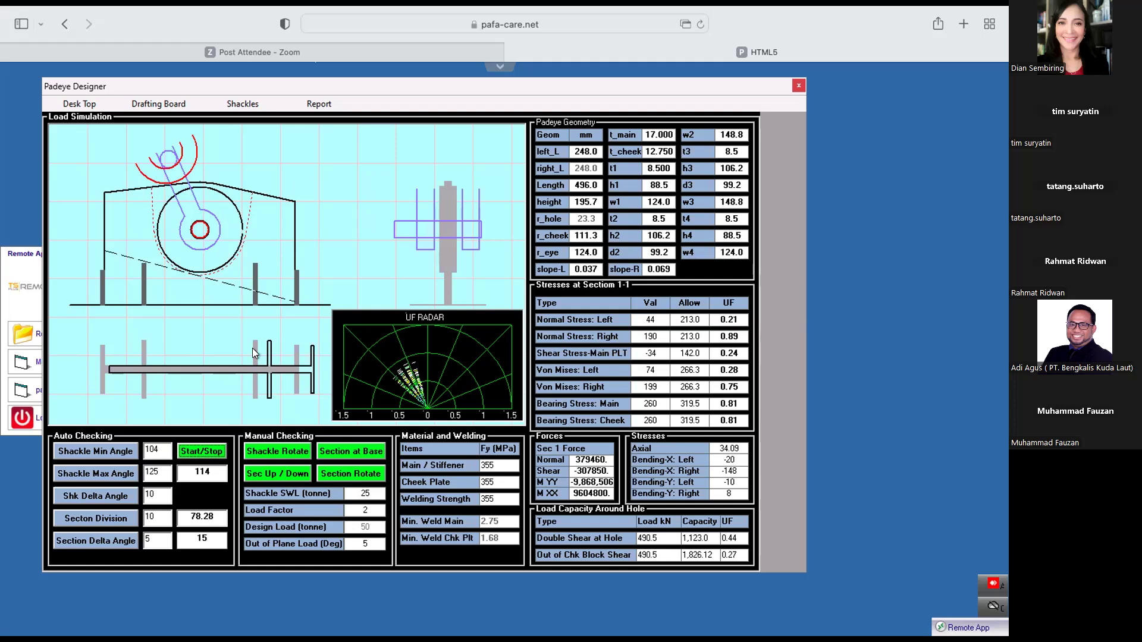
# - Set the shackle angle range to 85 through 100 degrees and run the automatic stress check
pyautogui.doubleClick(158, 450)
pyautogui.write('85')
pyautogui.moveTo(159, 470); pyautogui.dragTo(136, 471)
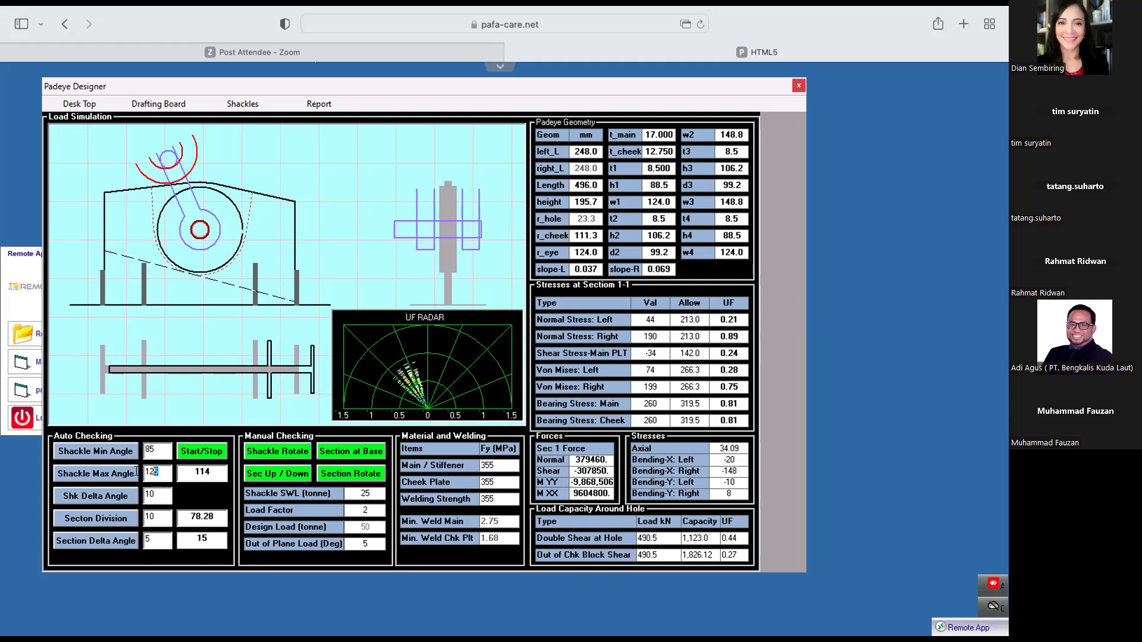
pyautogui.write('100')
pyautogui.click(195, 451)
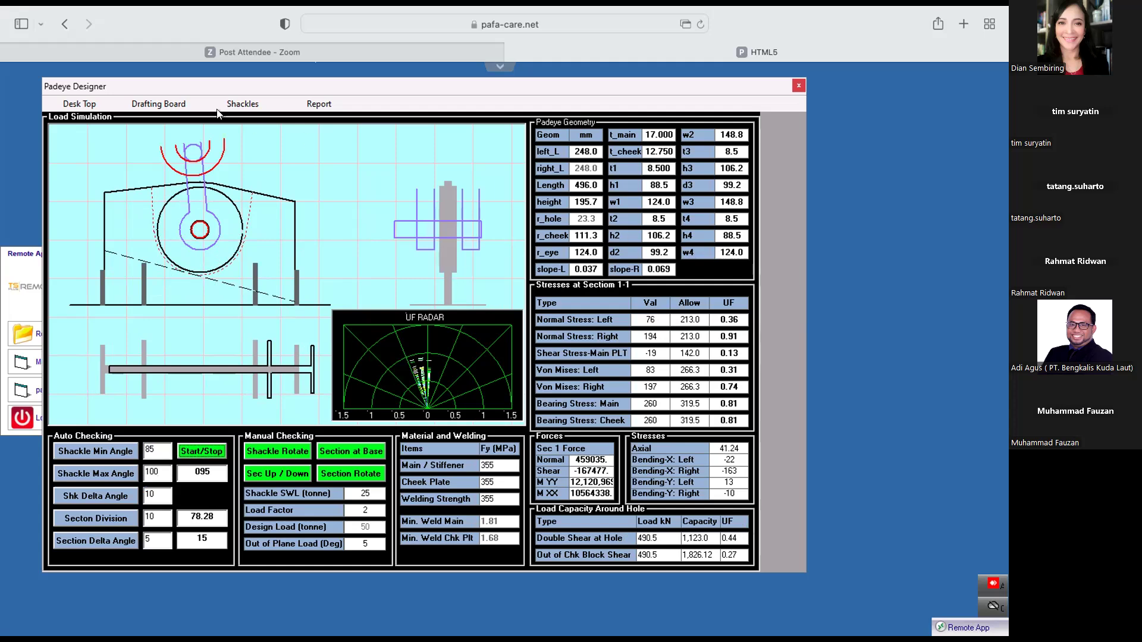
# - Set the main plate thickness to about 10 mm and the cheek plate thickness to about 22 mm, and rerun the automatic check
pyautogui.click(158, 106)
pyautogui.moveTo(652, 323)
pyautogui.mouseDown()
pyautogui.moveTo(622, 319)
pyautogui.moveTo(646, 324)
pyautogui.mouseUp()
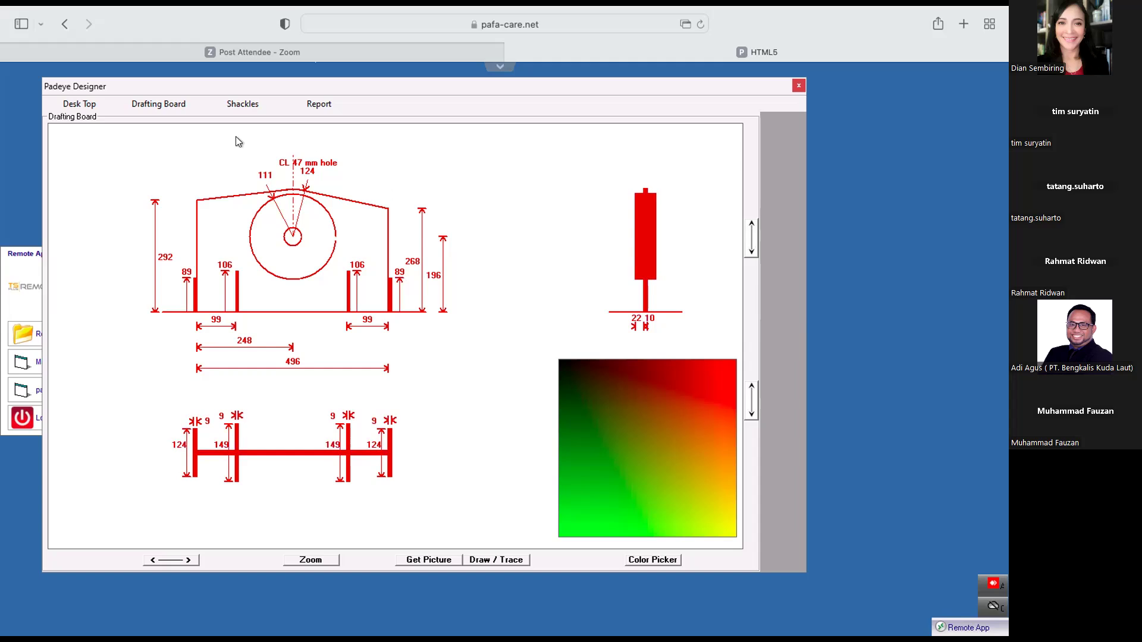
pyautogui.click(79, 104)
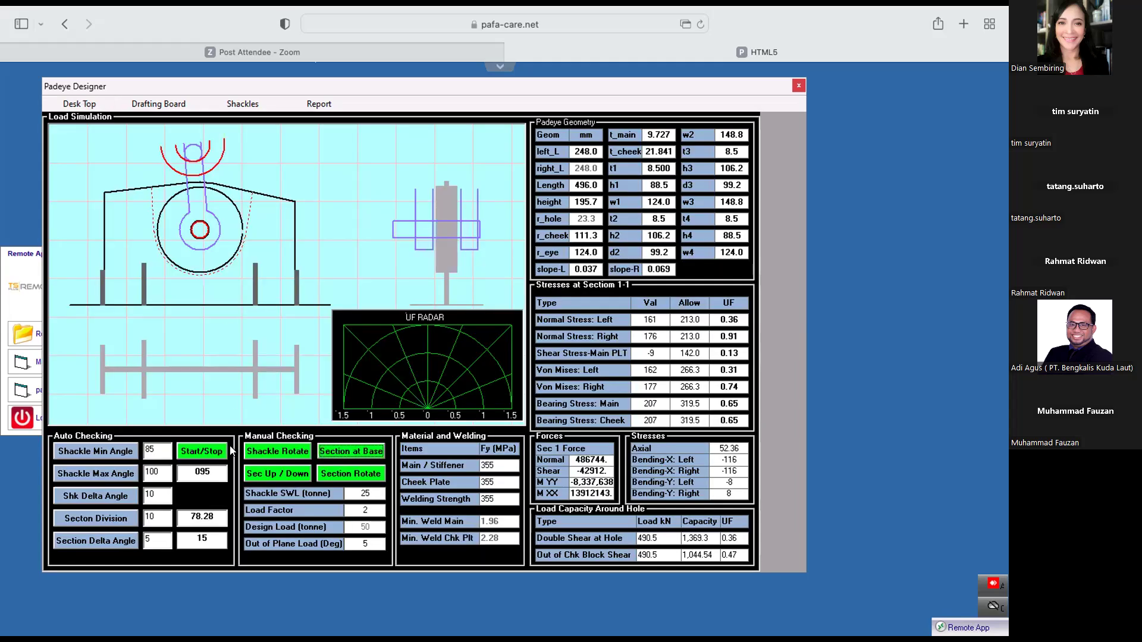
pyautogui.click(203, 450)
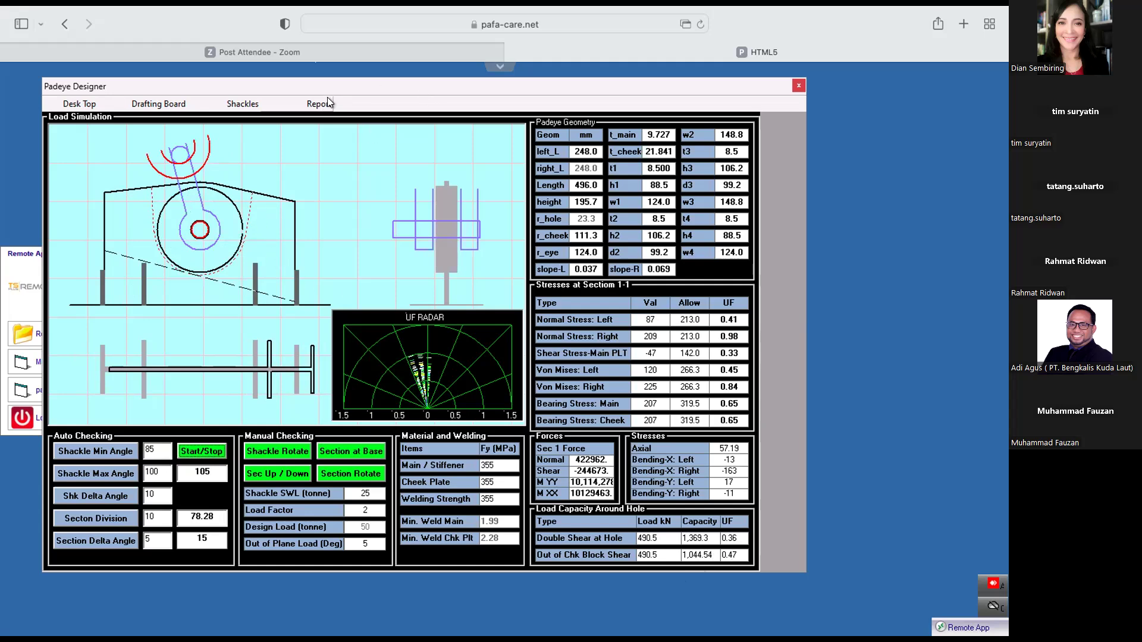
# - Reduce the main plate thickness to about 8 mm on the drafting board and return to the load simulation
pyautogui.click(164, 104)
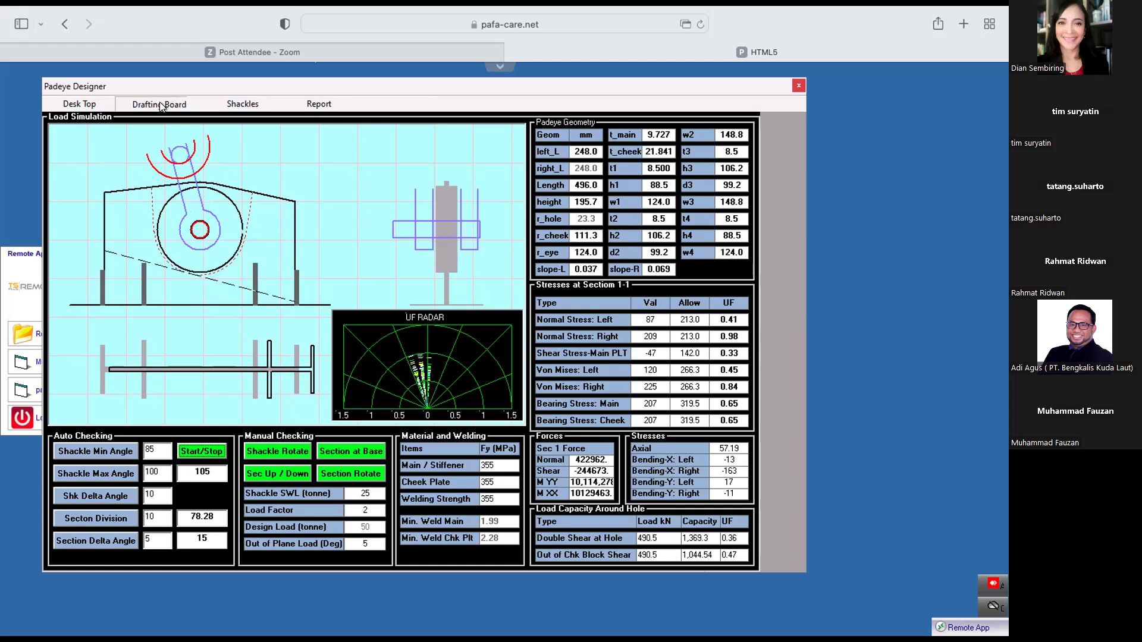
pyautogui.click(651, 318)
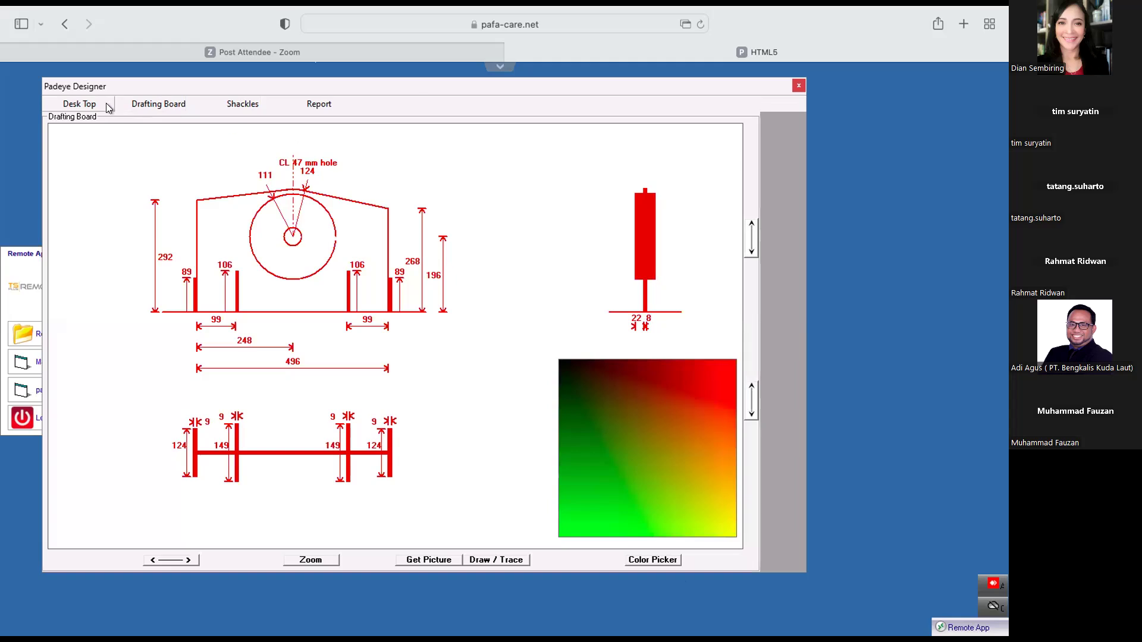
pyautogui.click(86, 102)
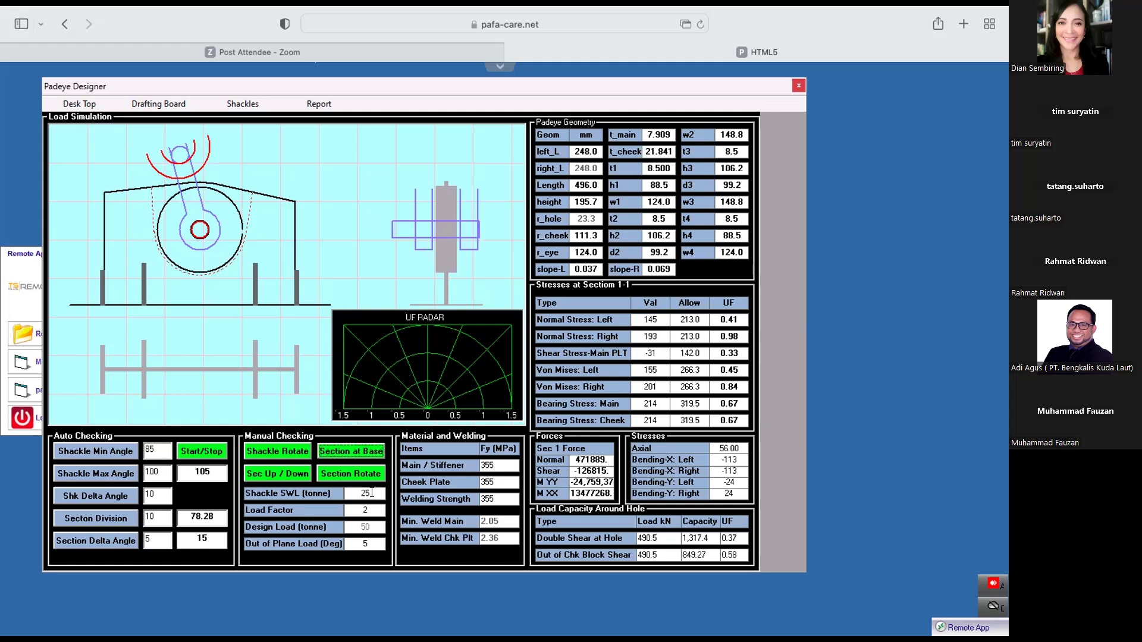
# - Set the load factor for the 25-tonne shackle to 3
pyautogui.moveTo(371, 493); pyautogui.dragTo(358, 493)
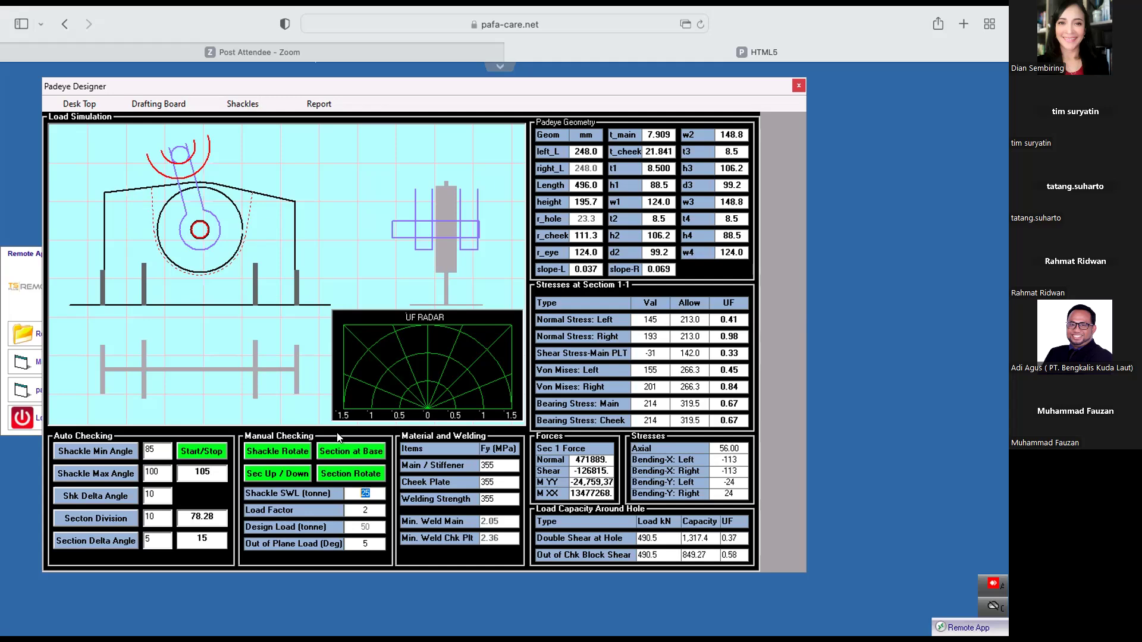
pyautogui.doubleClick(353, 510)
pyautogui.write('3')
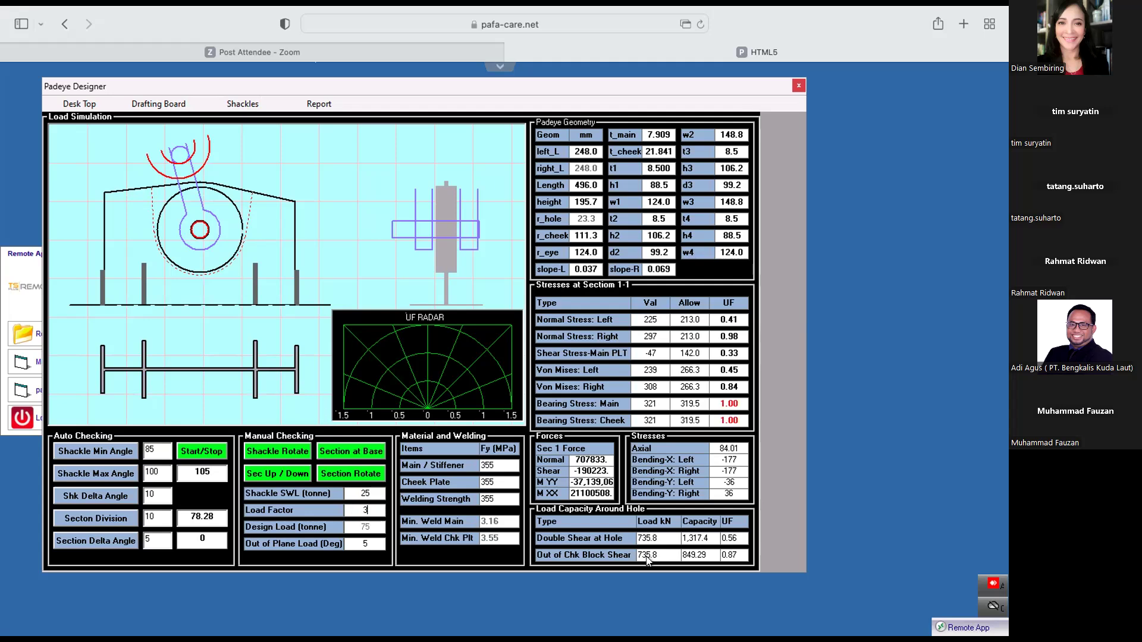
# - Set the load factor to 4 and run the automatic stress check
pyautogui.moveTo(371, 509); pyautogui.dragTo(352, 508)
pyautogui.write('4')
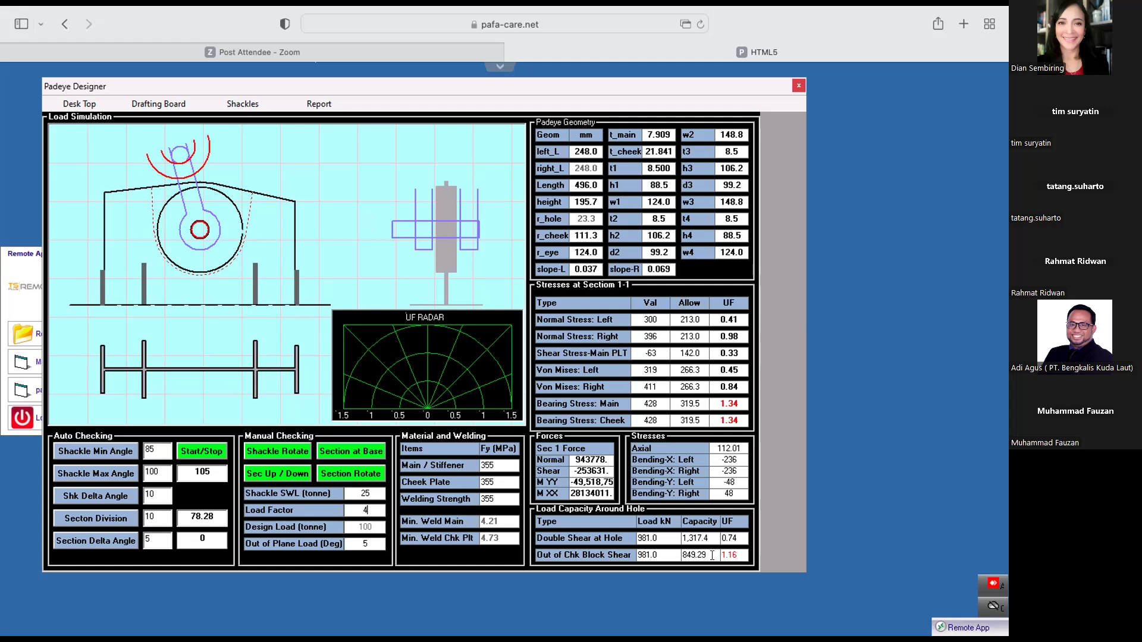
pyautogui.click(195, 451)
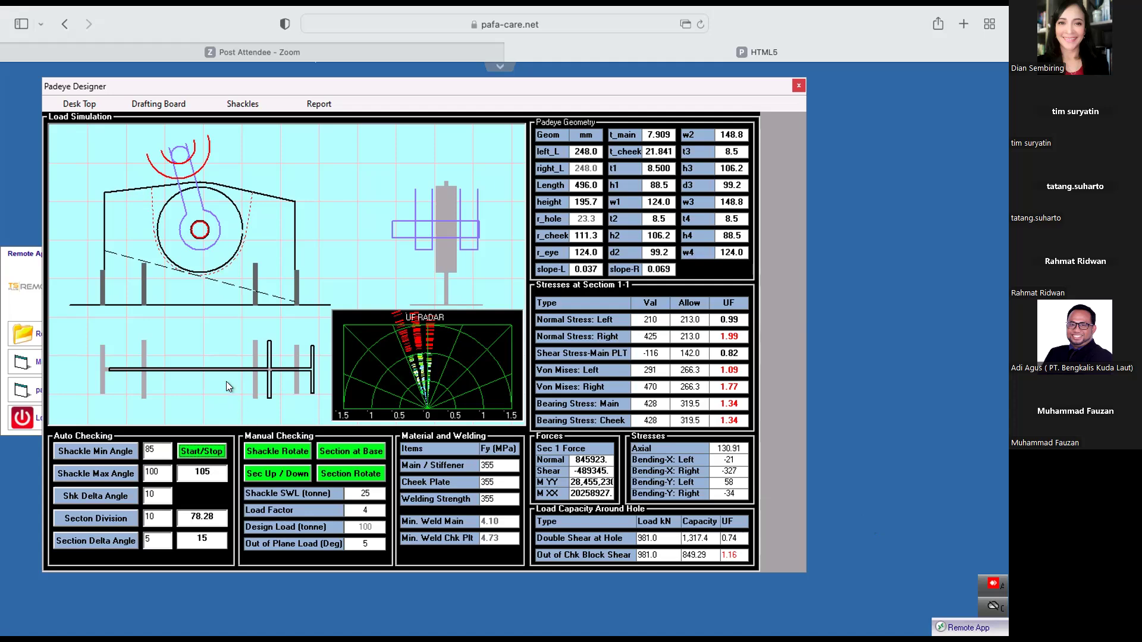
# - Lower the main plate's left edge to about 136 mm and right edge to 105 mm, and hide the colour picker
pyautogui.click(159, 105)
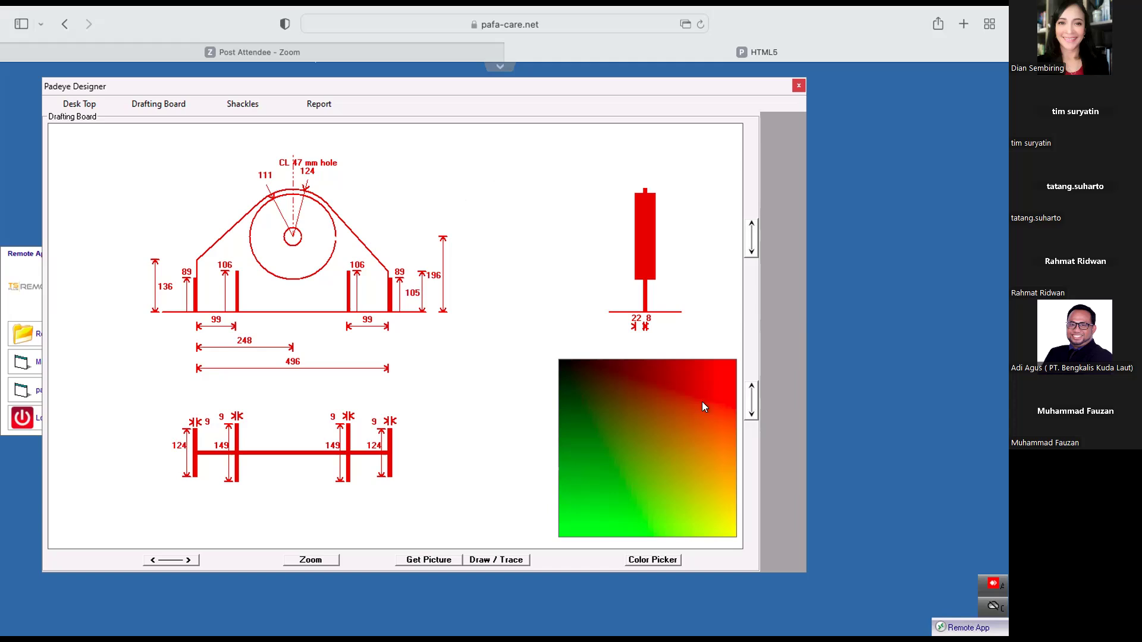
pyautogui.click(658, 560)
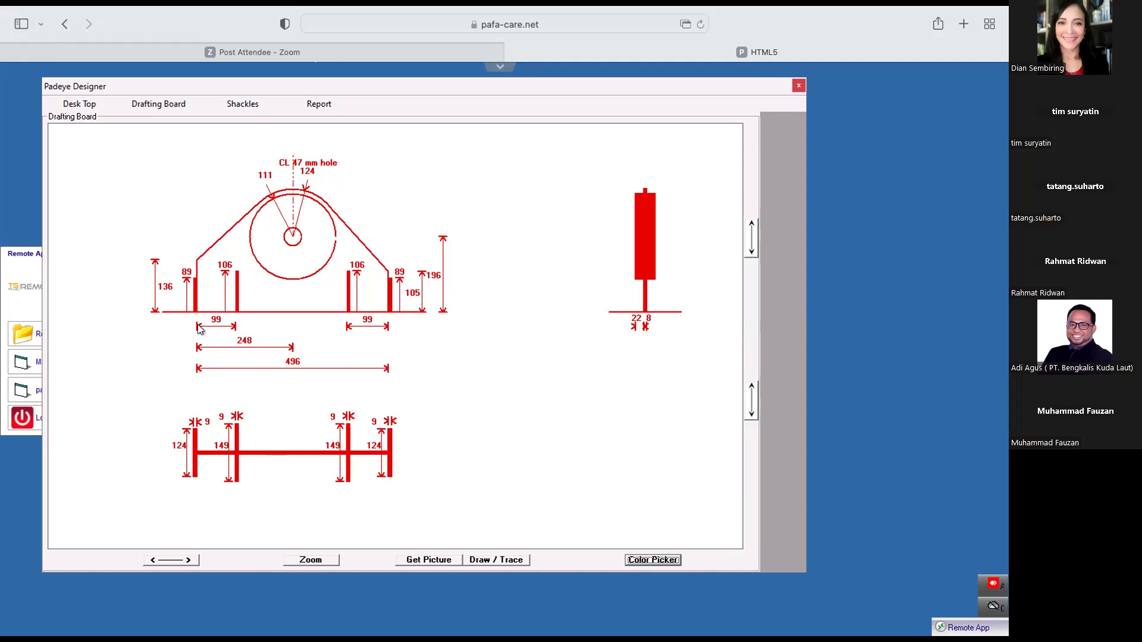
pyautogui.click(88, 106)
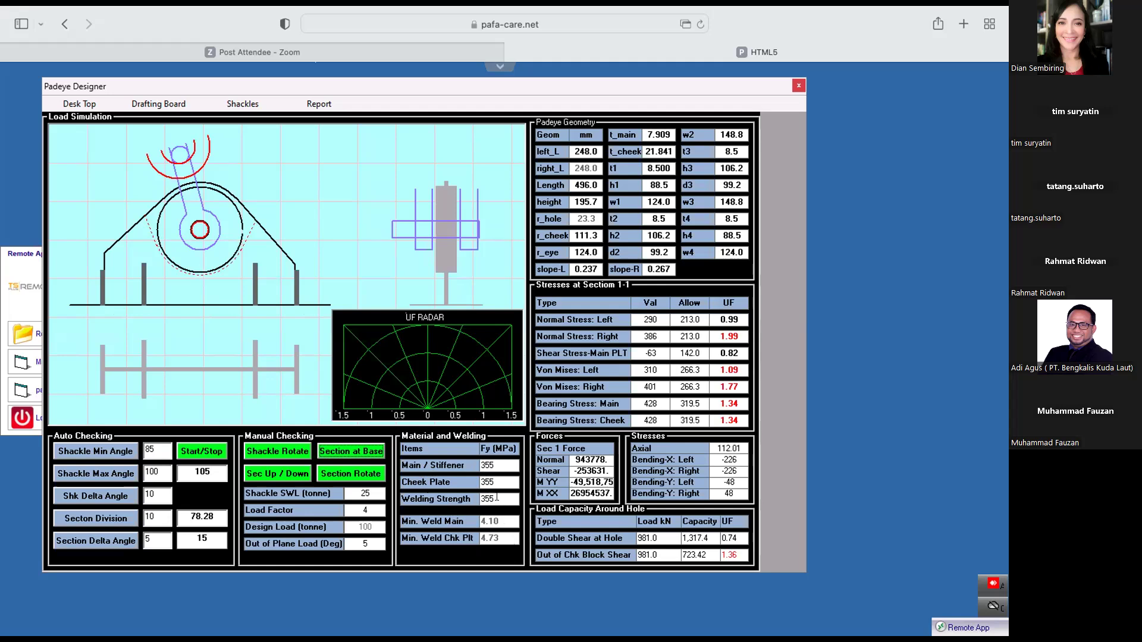
# - Set the welding strength to 450 MPa and rotate the shackle manually to 101 degrees
pyautogui.doubleClick(478, 498)
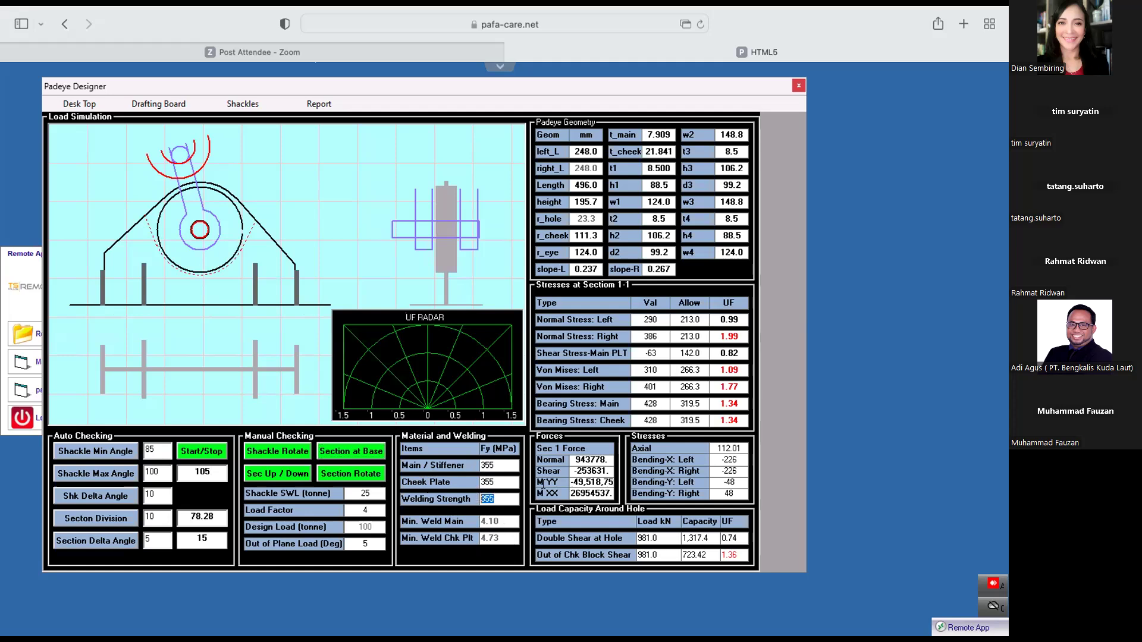
pyautogui.write('450')
pyautogui.click(506, 482)
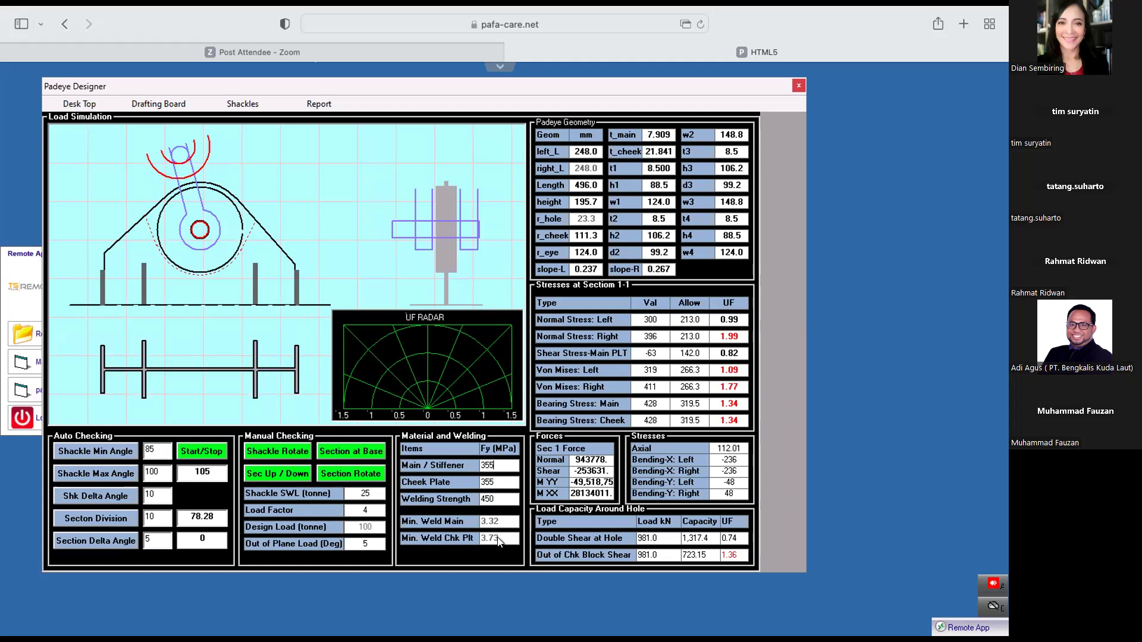
pyautogui.click(489, 481)
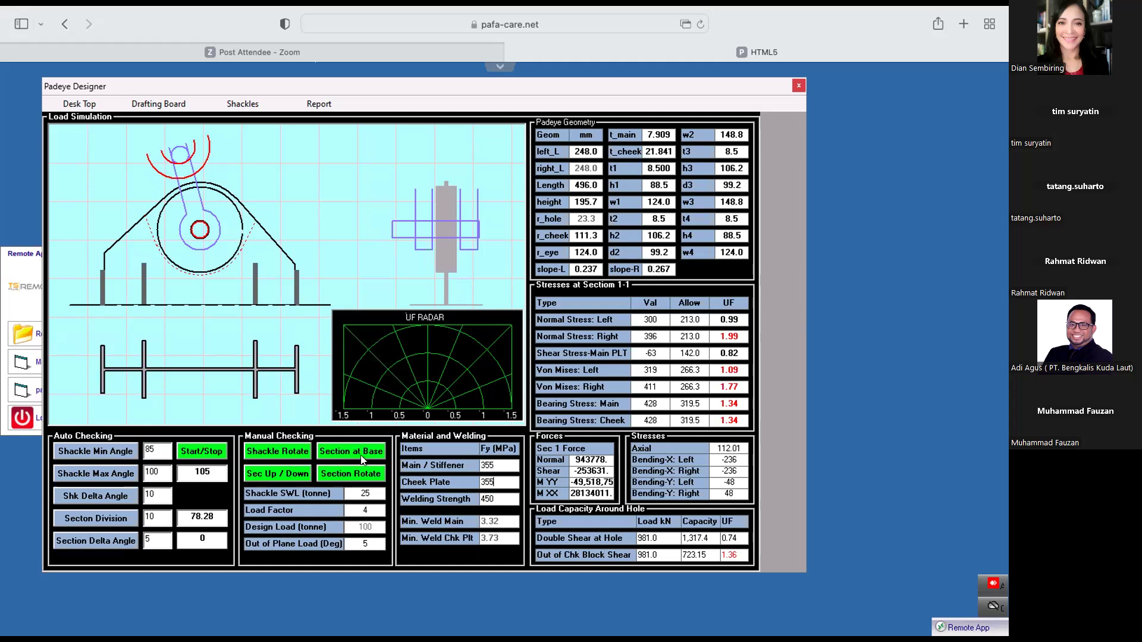
pyautogui.click(286, 451)
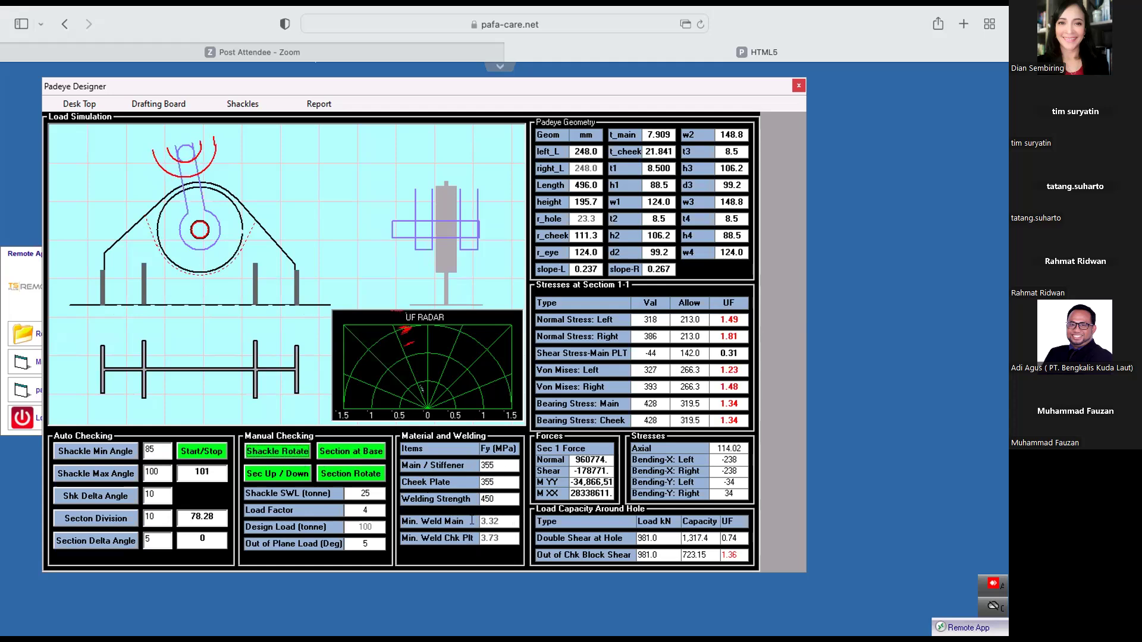
# - Show the reference photo behind the padeye drawing on the drafting board
pyautogui.click(149, 103)
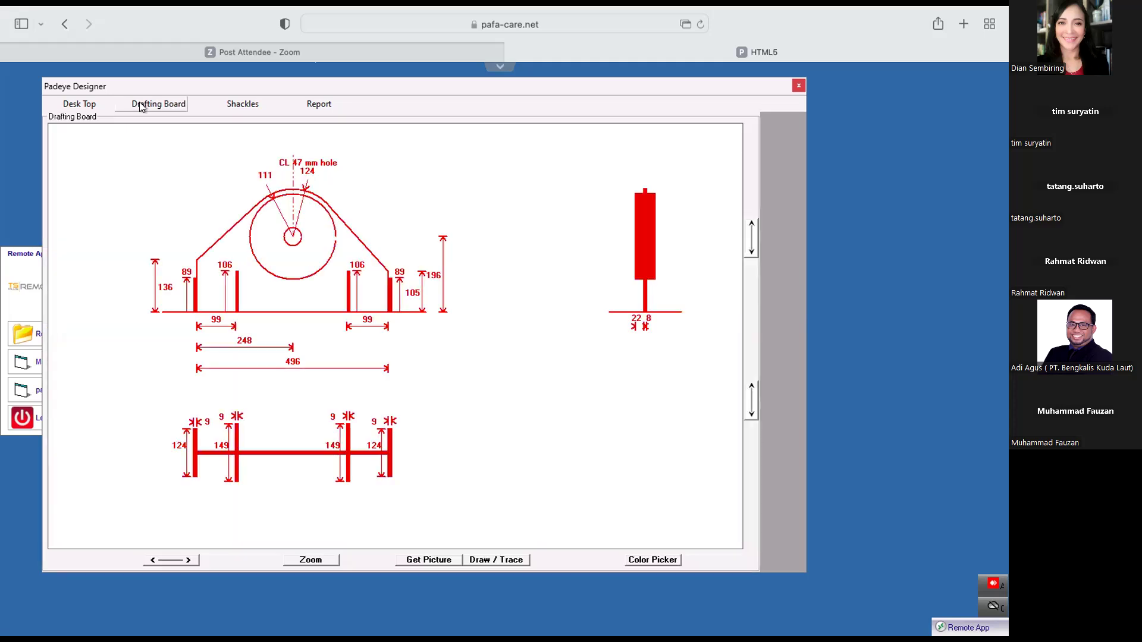
pyautogui.click(76, 105)
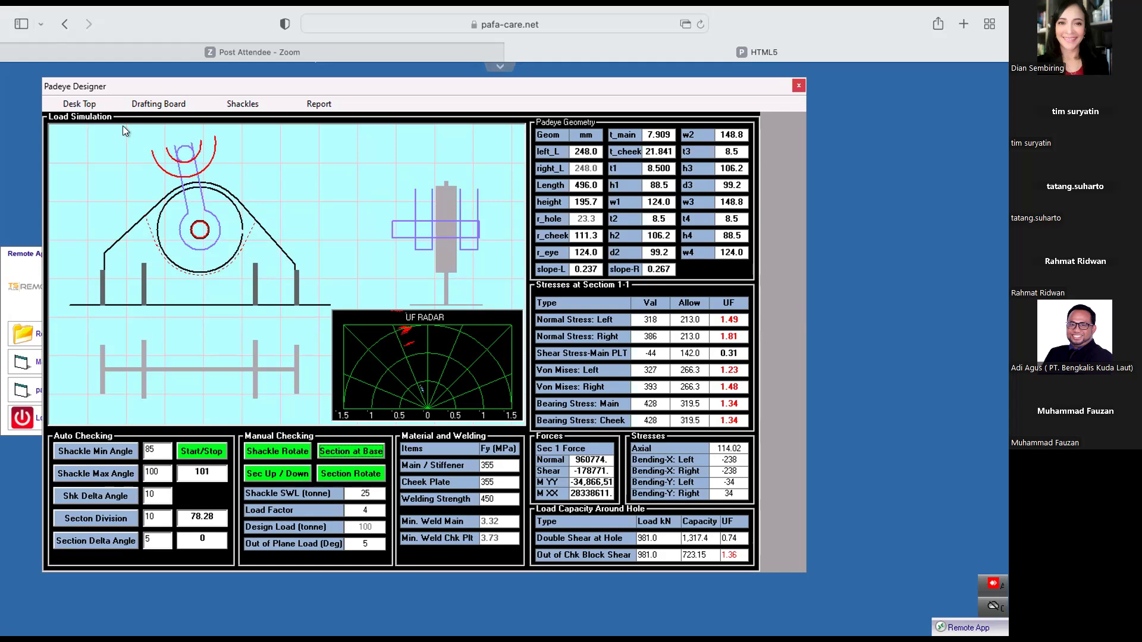
pyautogui.click(157, 105)
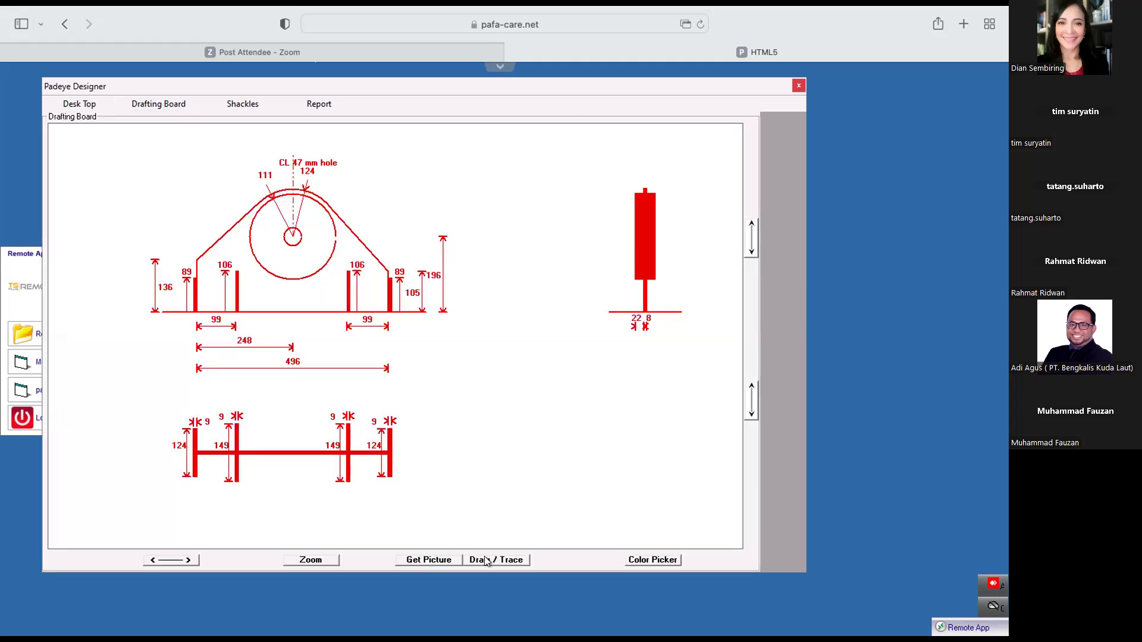
pyautogui.click(487, 561)
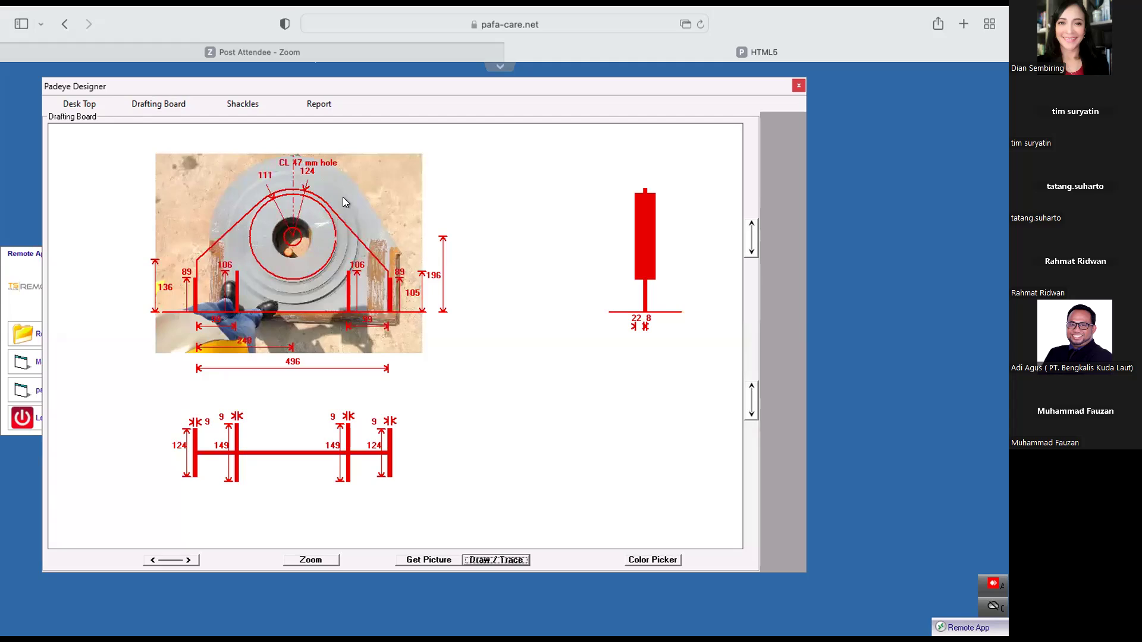
pyautogui.click(153, 106)
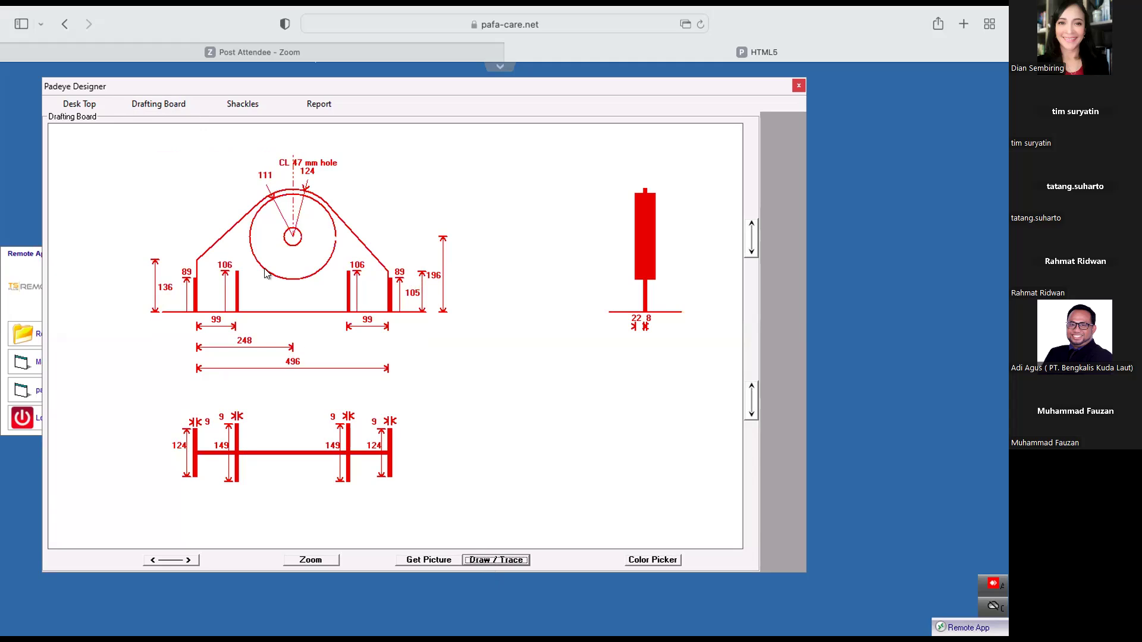
pyautogui.click(488, 559)
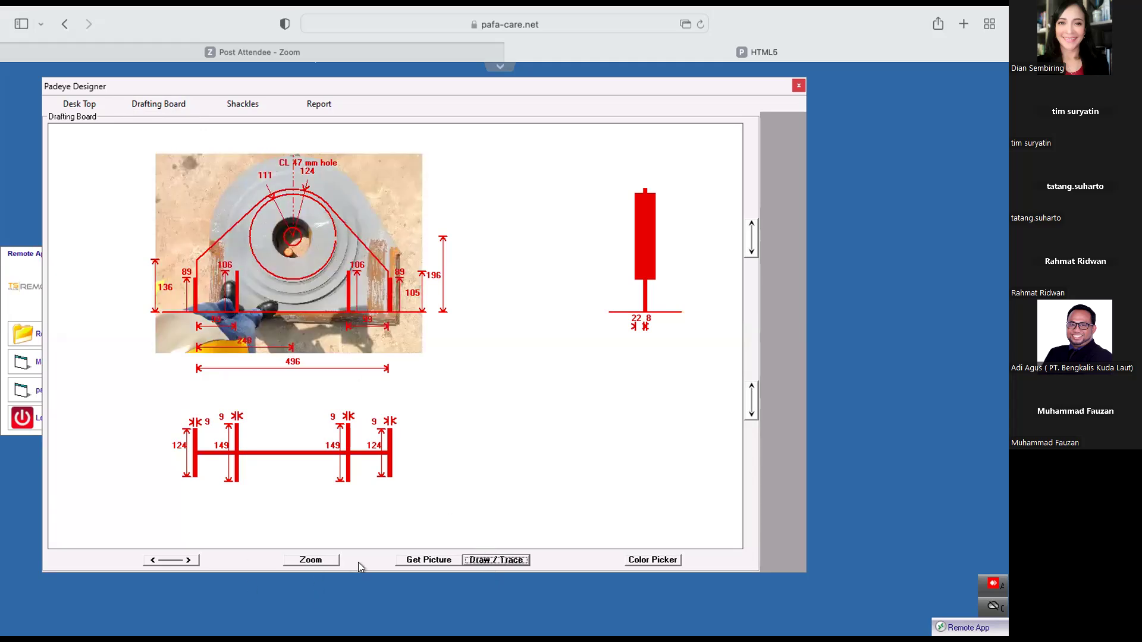
# - Scale the padeye drawing and the reference photo so the 47 mm hole circle matches the photographed hole
pyautogui.click(336, 560)
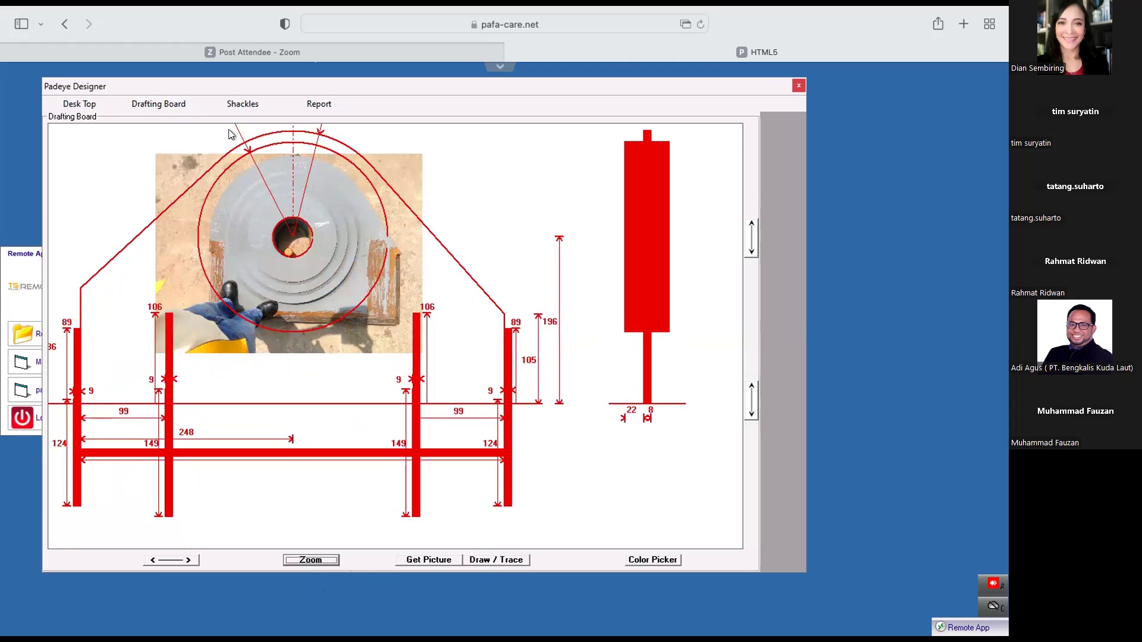
pyautogui.click(314, 562)
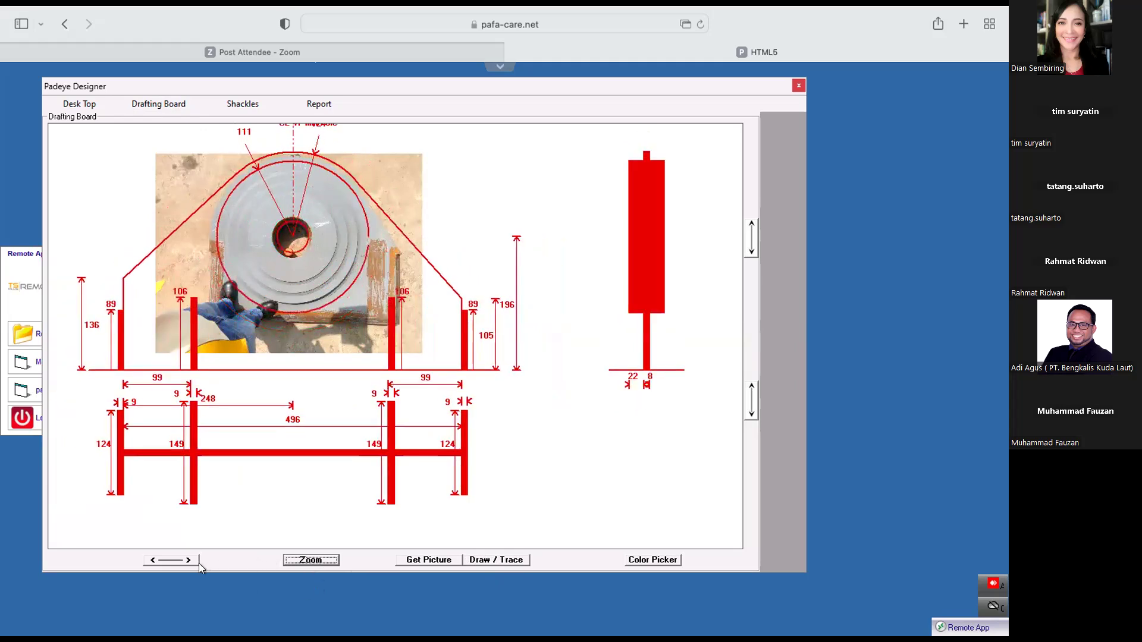
pyautogui.click(183, 565)
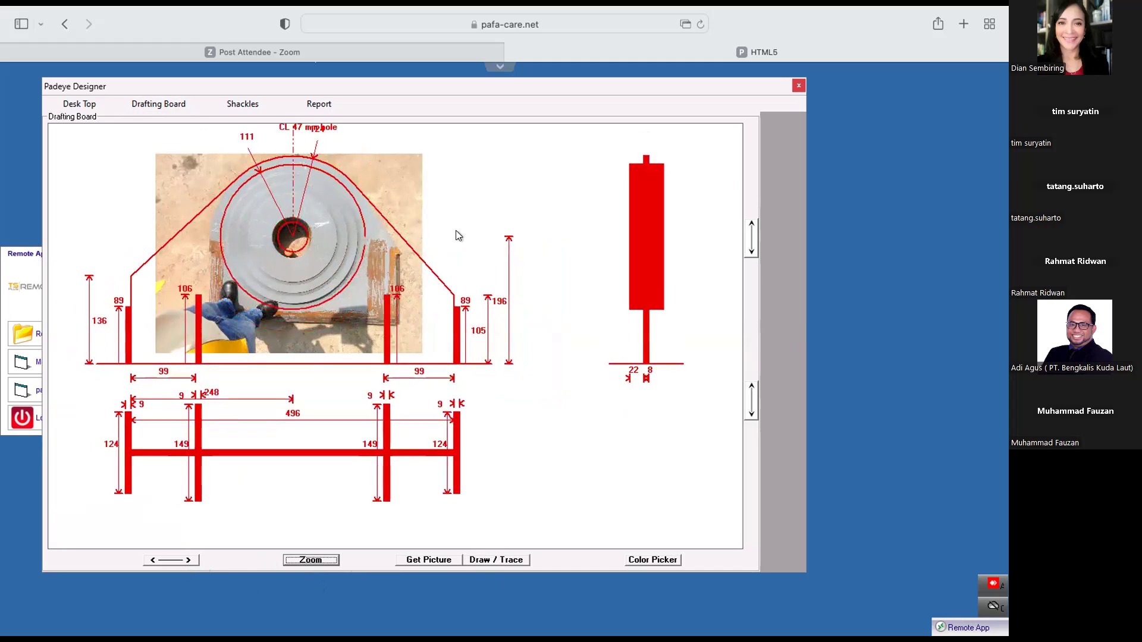
pyautogui.moveTo(290, 240); pyautogui.dragTo(285, 286)
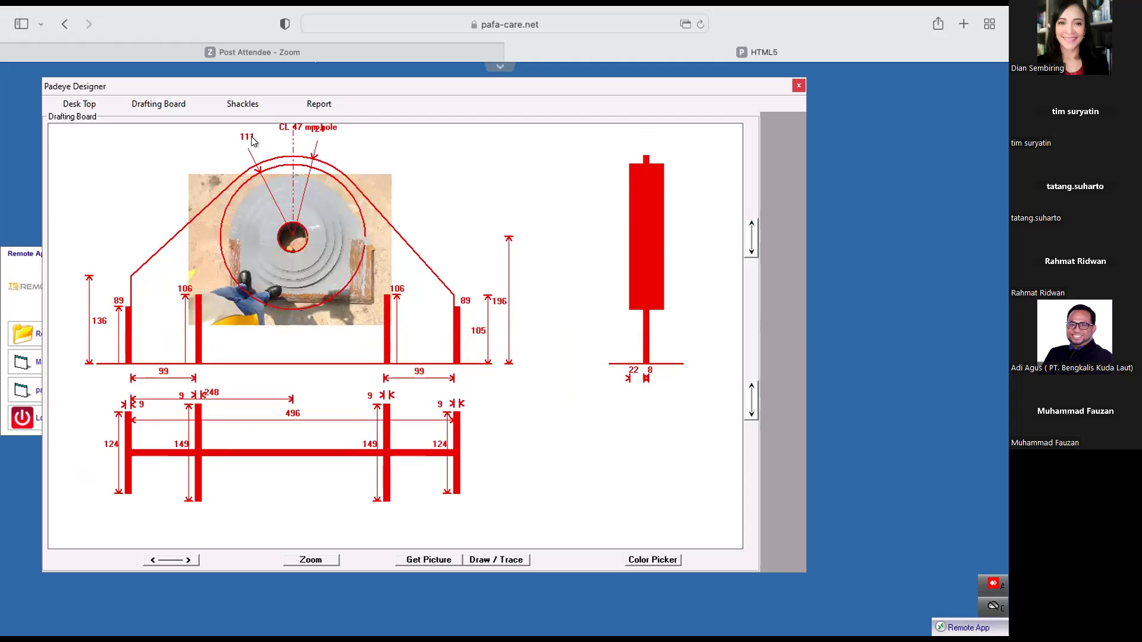
# - Trace the photographed plates by setting the main plate eye radius to about 98 mm and the cheek plate radius to about 78 mm
pyautogui.moveTo(259, 173); pyautogui.dragTo(265, 195)
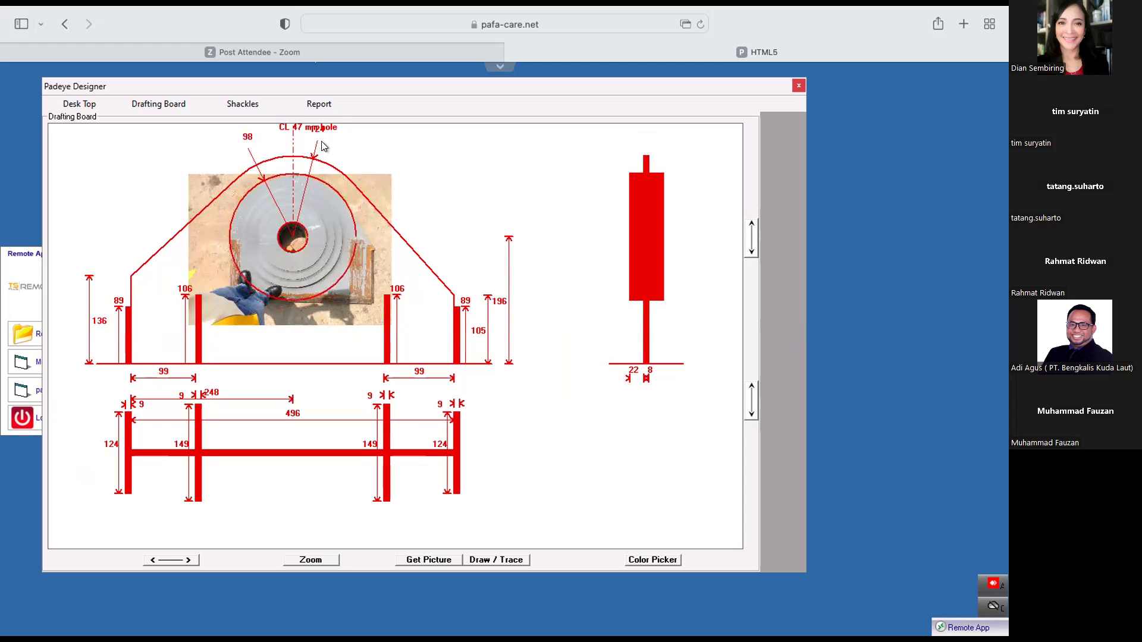
pyautogui.moveTo(318, 152); pyautogui.dragTo(325, 208)
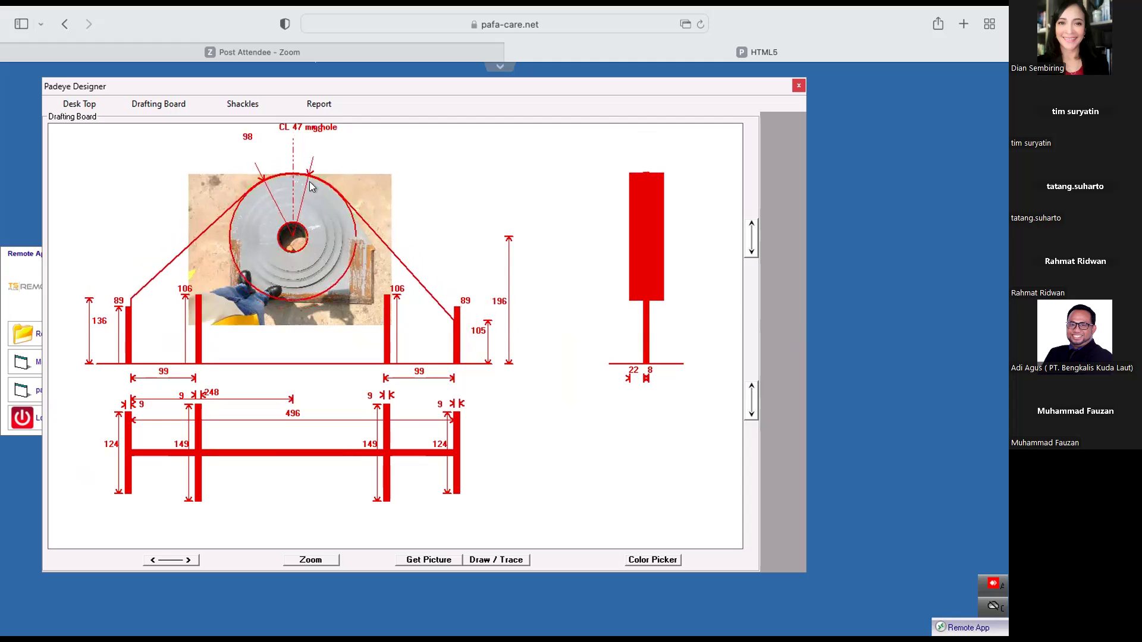
pyautogui.moveTo(254, 151); pyautogui.dragTo(275, 224)
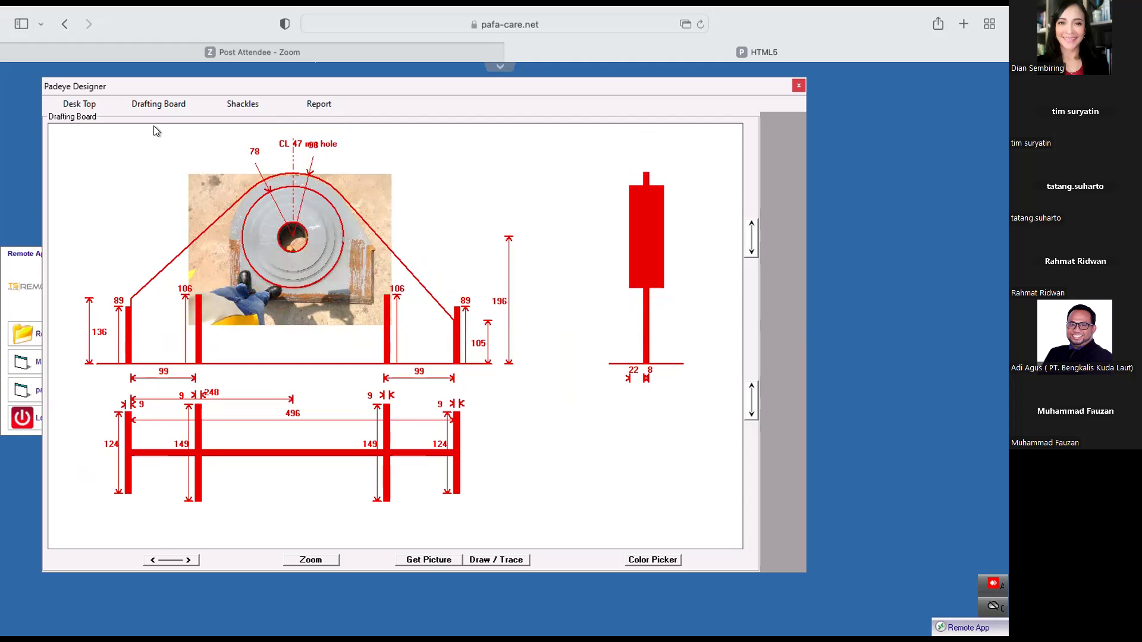
# - Run the automatic stress check on the traced padeye in the load simulation
pyautogui.click(81, 106)
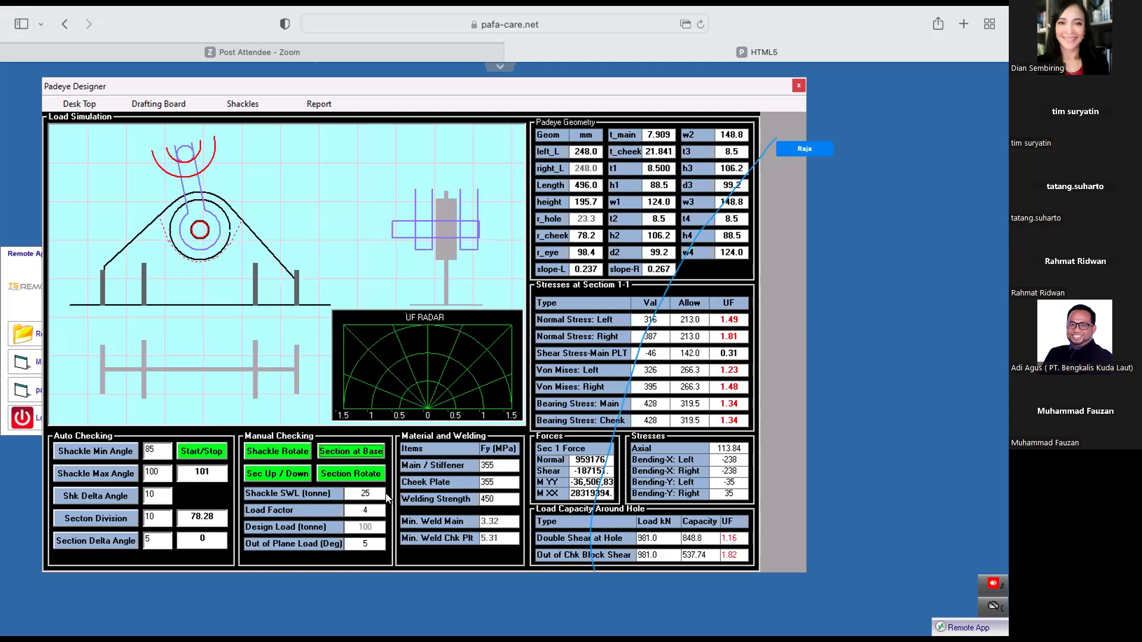
pyautogui.click(367, 543)
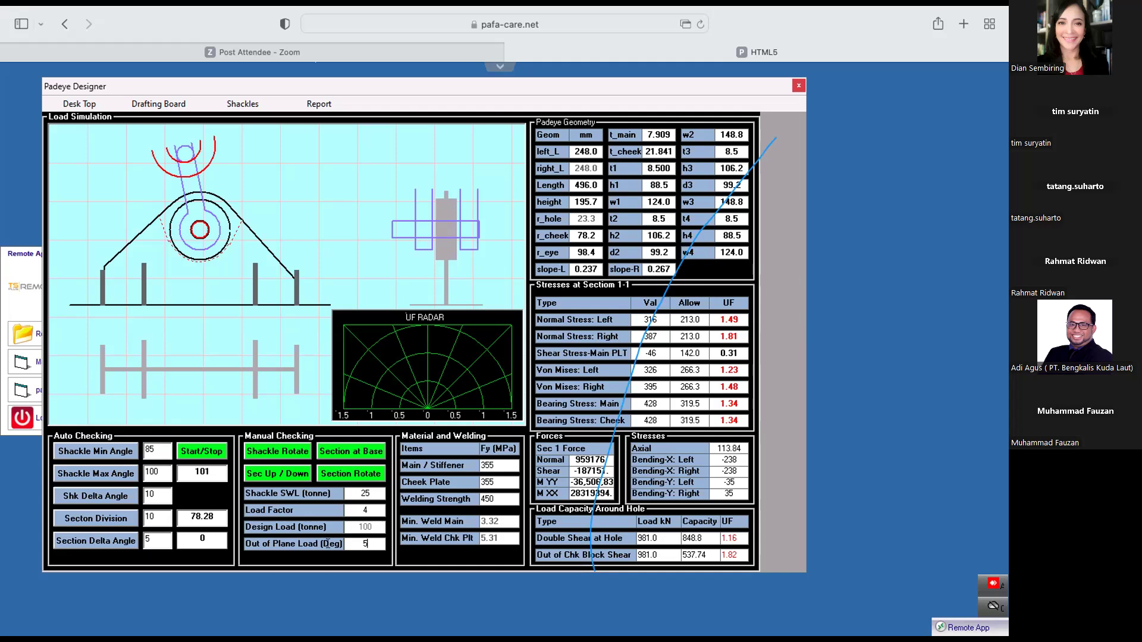
pyautogui.click(203, 453)
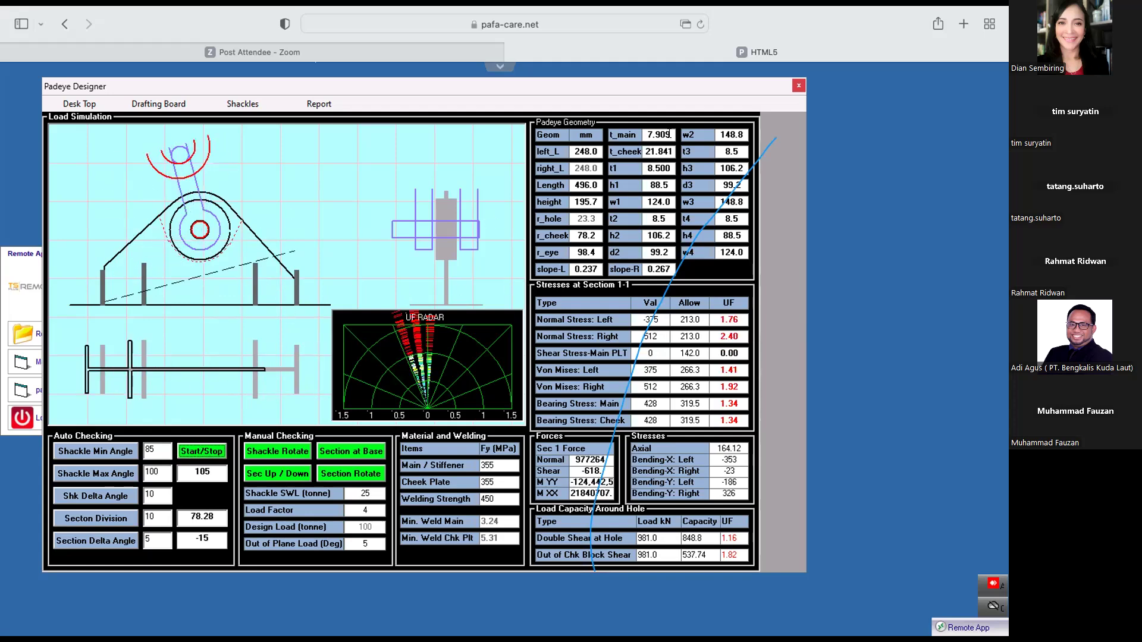
# - Set the main plate thickness to 15 mm and rerun the automatic stress check
pyautogui.moveTo(669, 134); pyautogui.dragTo(630, 135)
pyautogui.write('15')
pyautogui.press('Return')
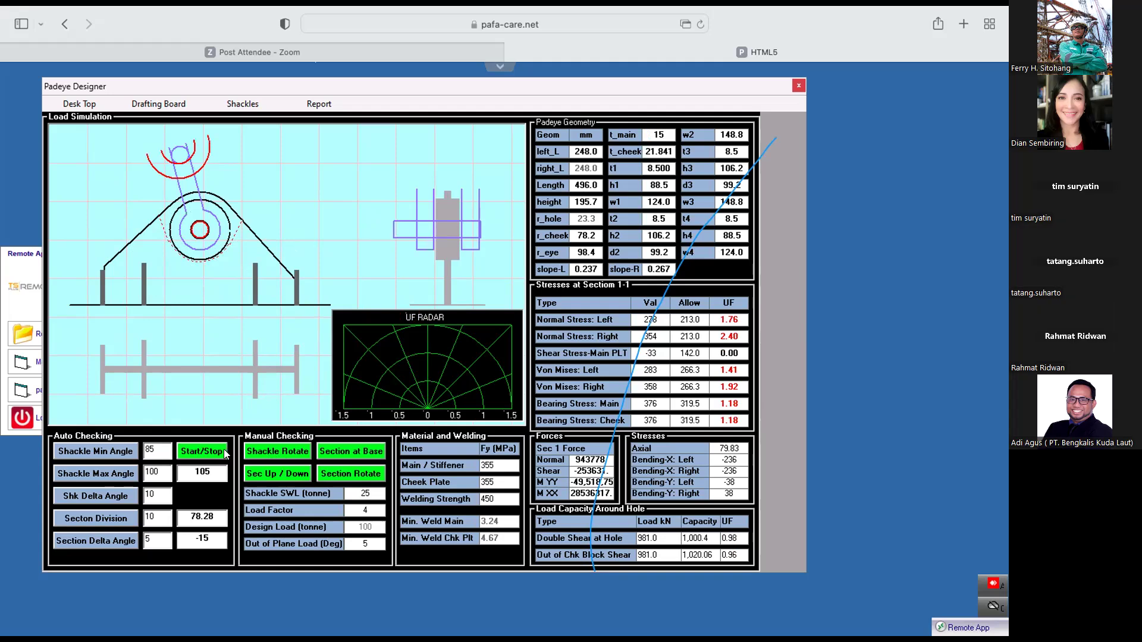
pyautogui.click(196, 453)
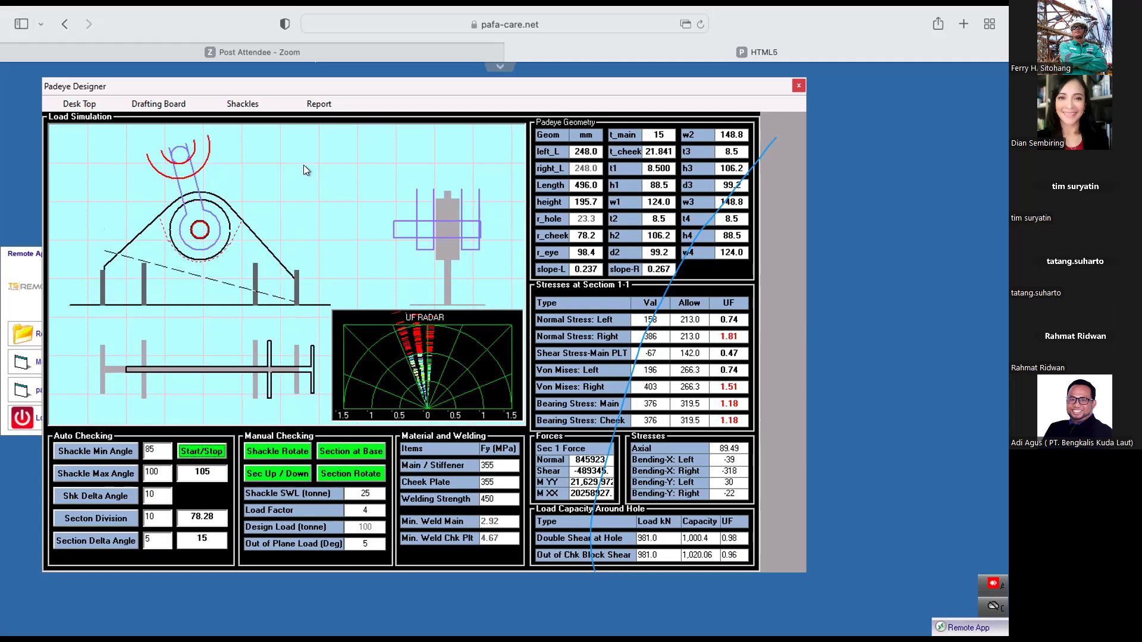
# - Reselect the 25-tonne shackle to regenerate the padeye geometry and run the automatic stress check
pyautogui.click(246, 103)
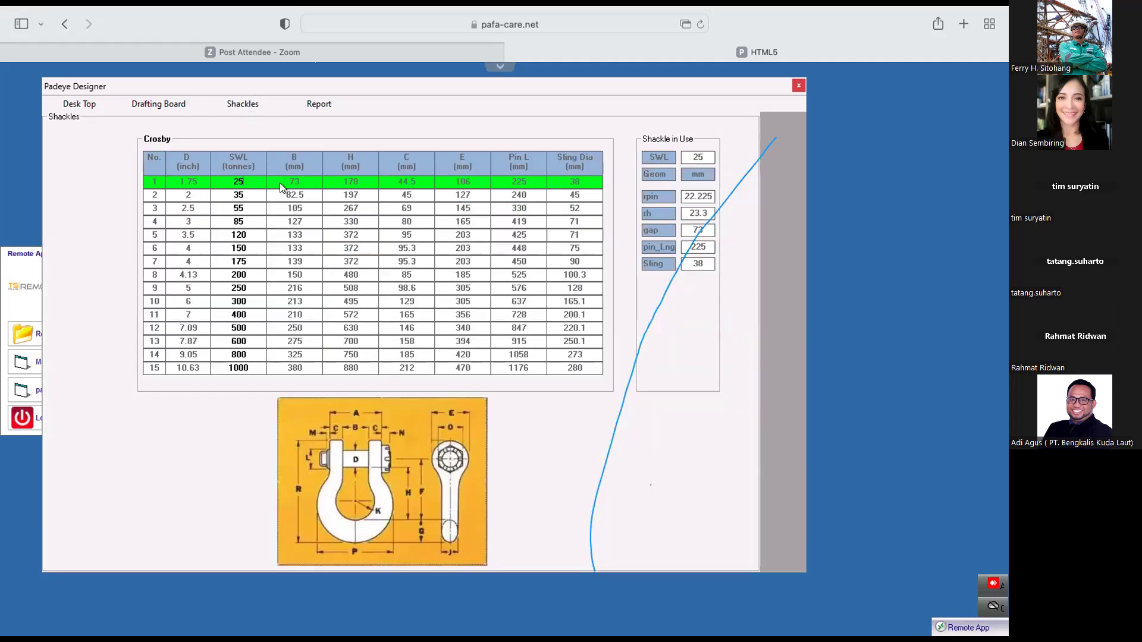
pyautogui.click(79, 103)
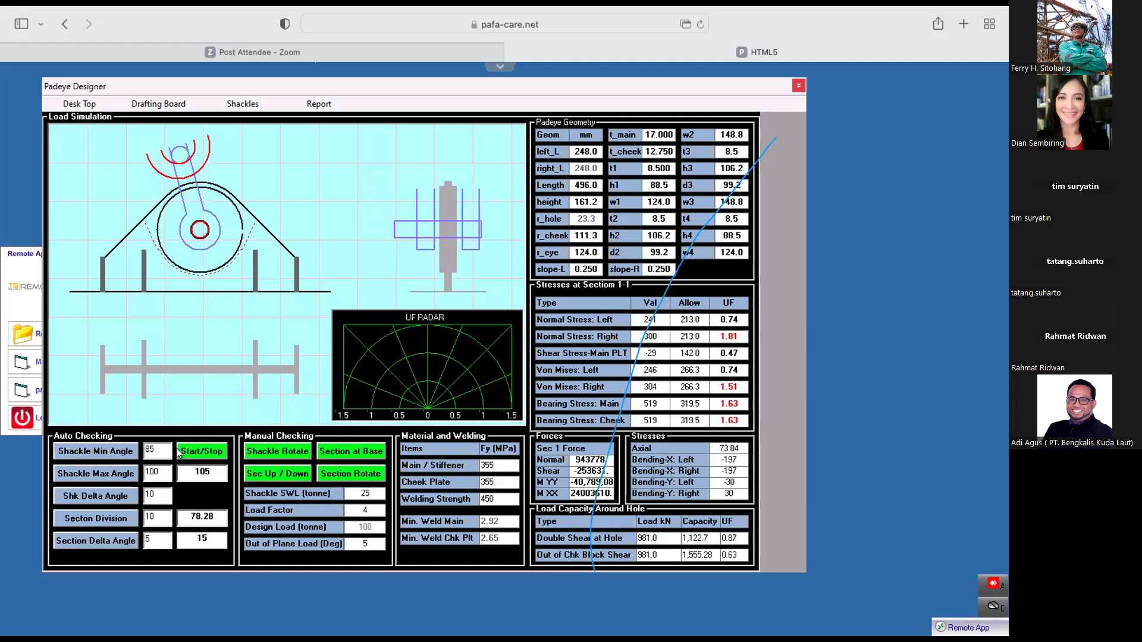
pyautogui.click(202, 451)
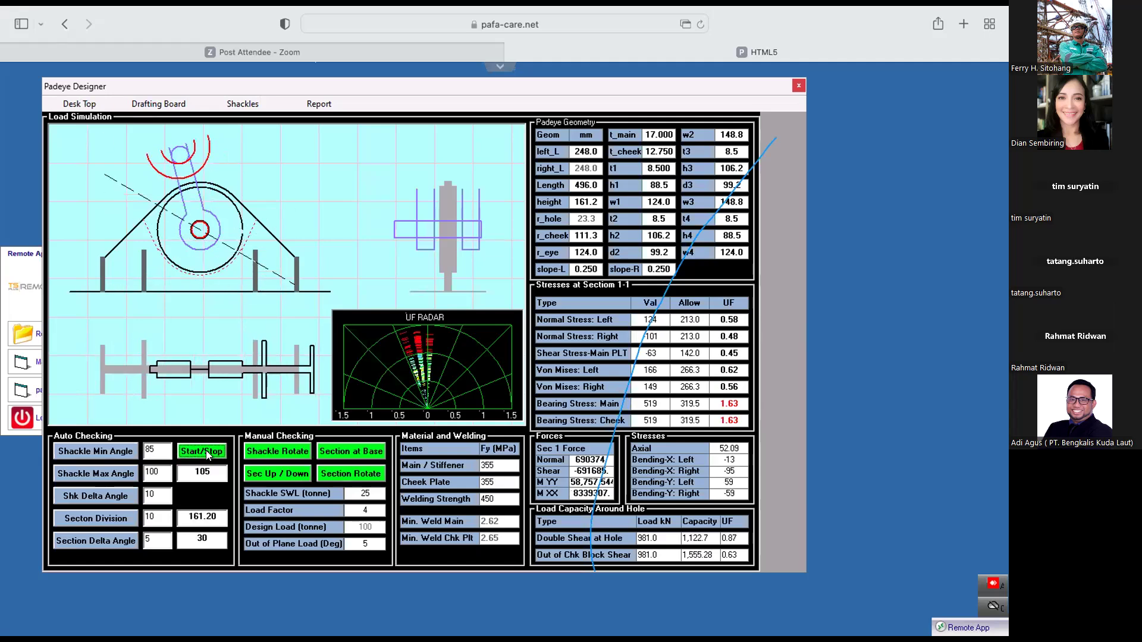
# - Set the load factor to 2 and run the automatic stress check on the 25-tonne padeye
pyautogui.moveTo(371, 508); pyautogui.dragTo(345, 510)
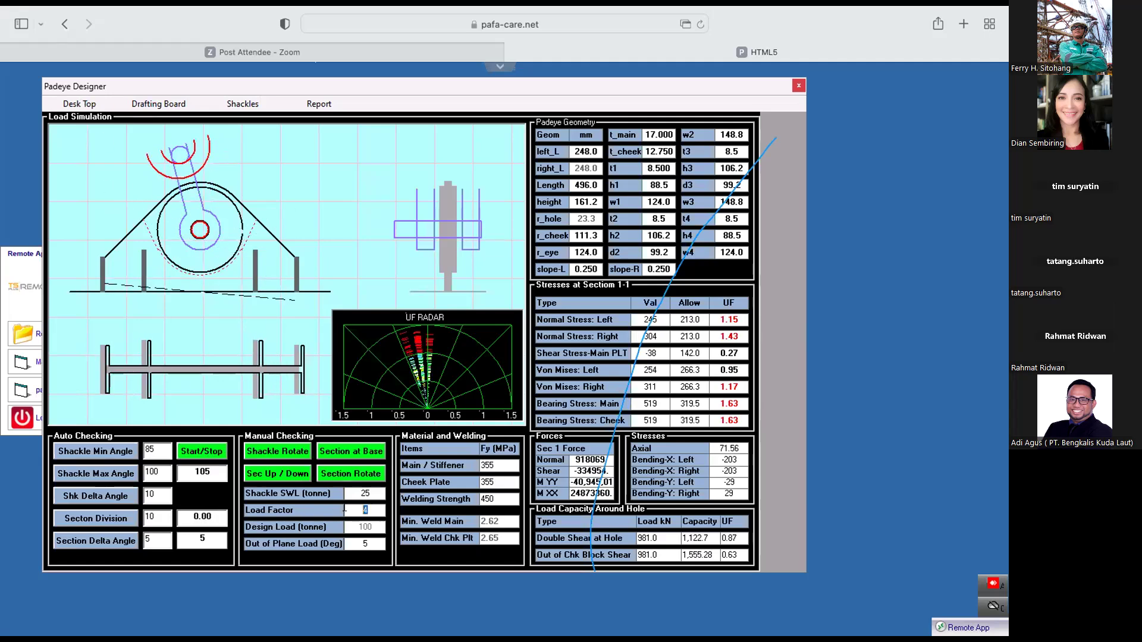
pyautogui.write('2')
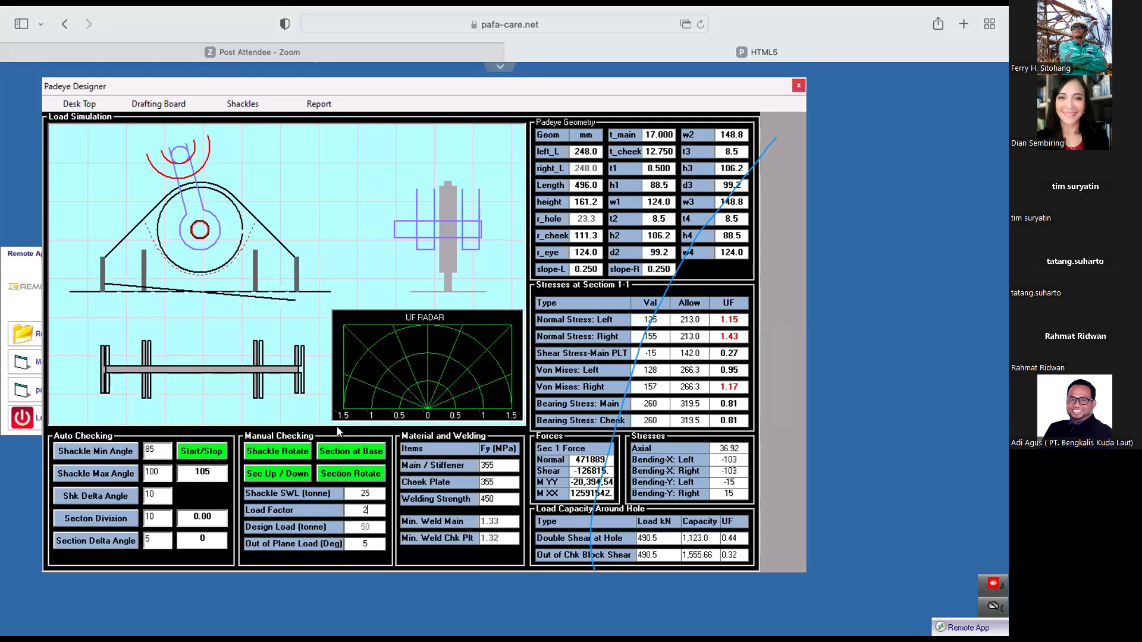
pyautogui.click(207, 451)
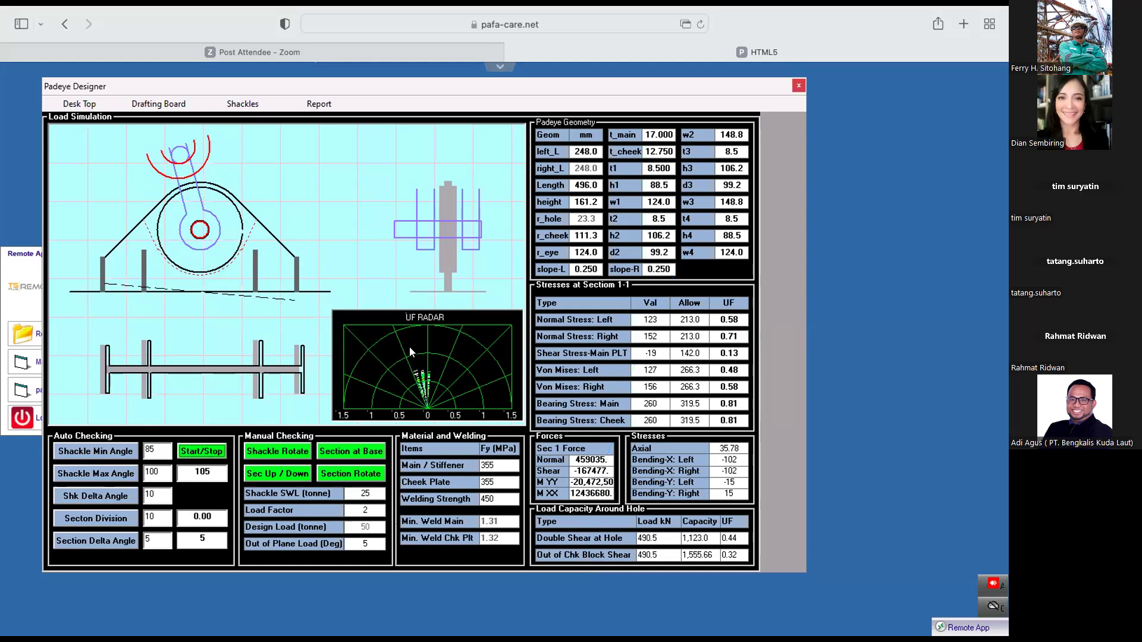
pyautogui.click(286, 453)
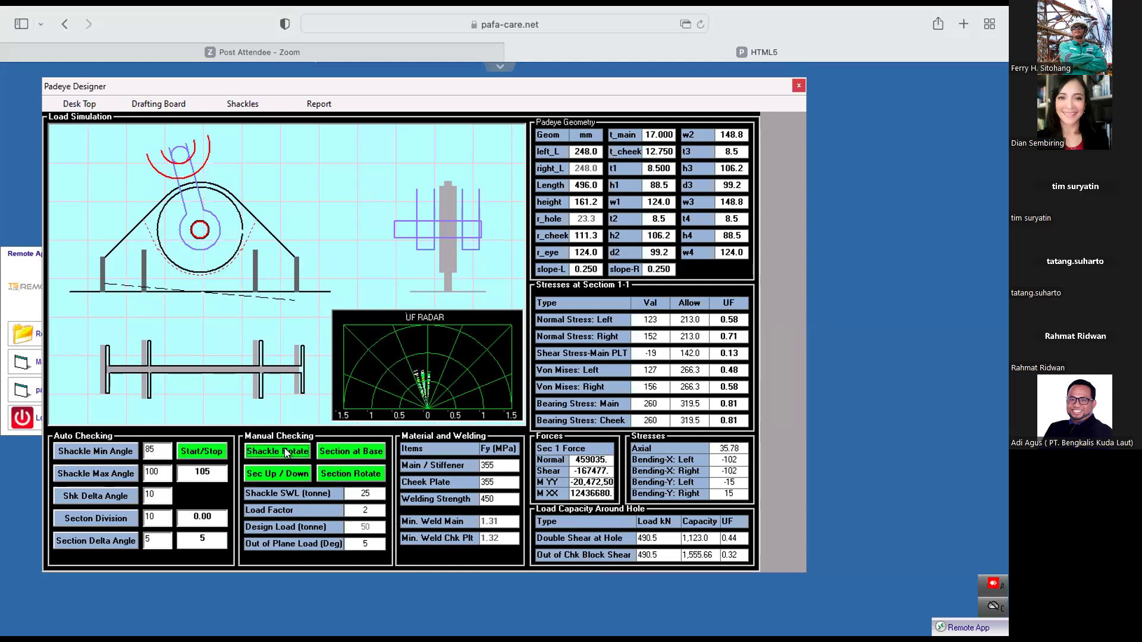
pyautogui.click(213, 452)
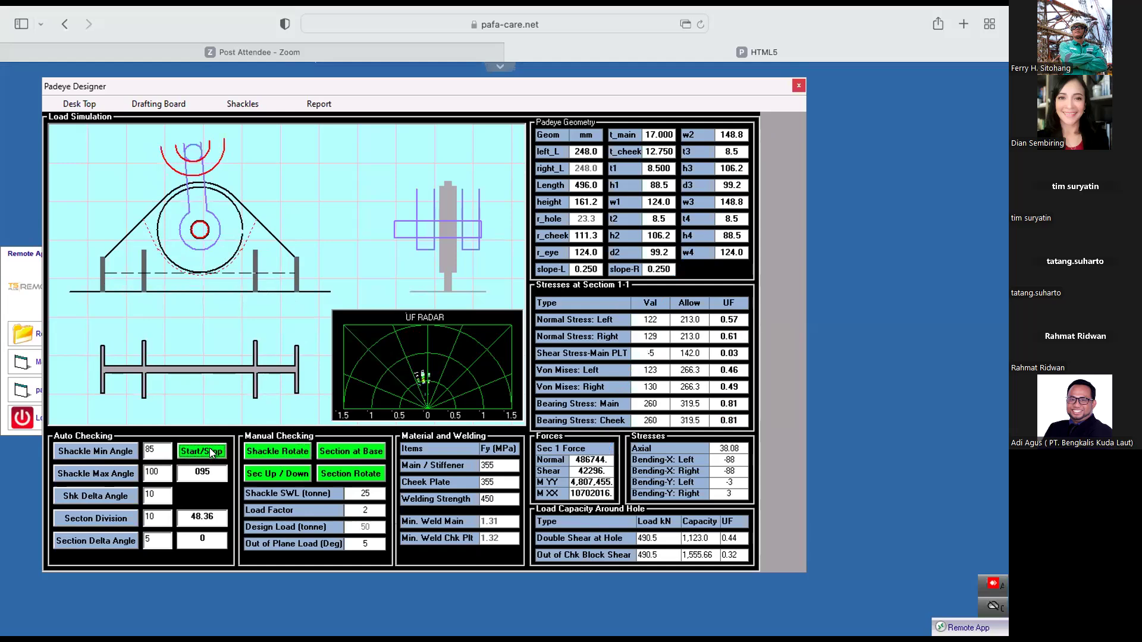
pyautogui.click(211, 450)
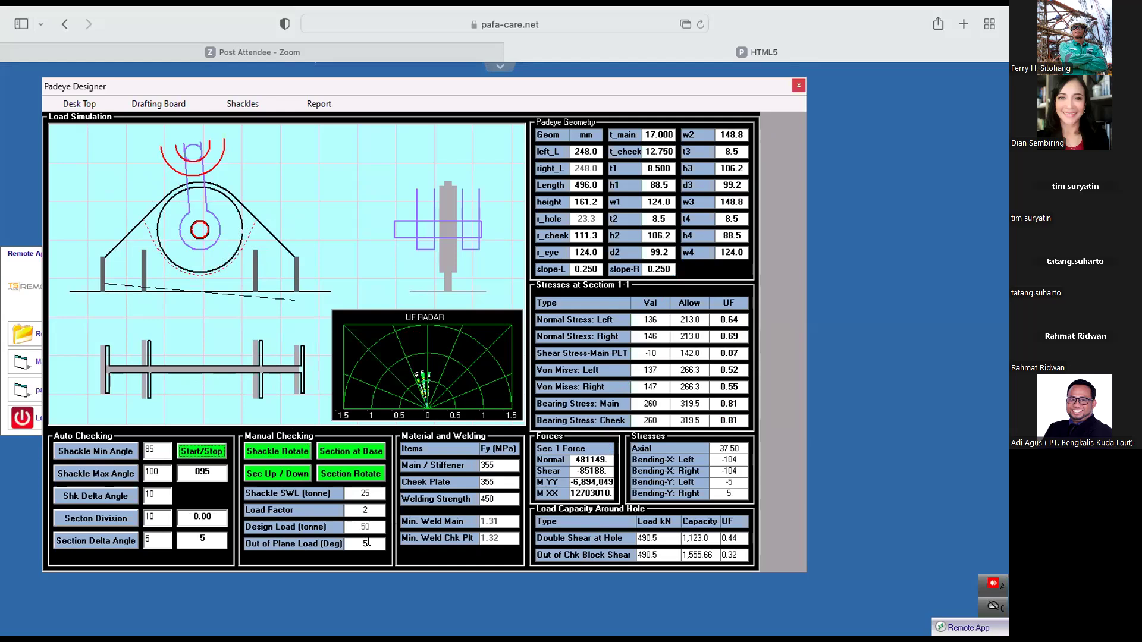
# - Try an out-of-plane load angle of 15 degrees, rotating the shackle manually and rerunning the automatic stress check
pyautogui.doubleClick(367, 542)
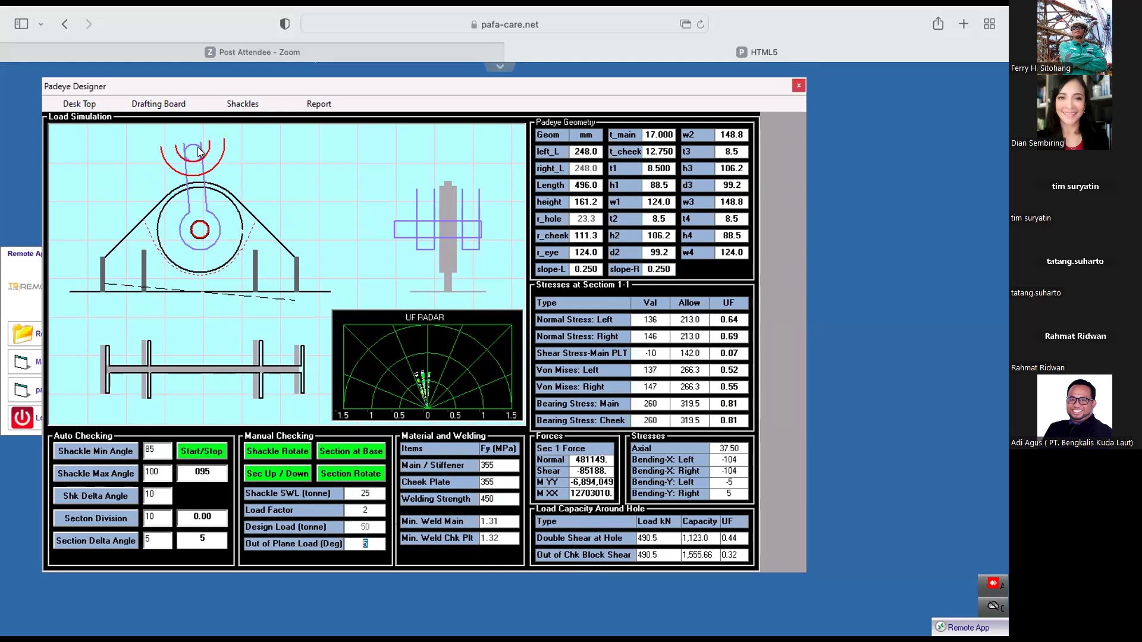
pyautogui.click(364, 544)
pyautogui.write('1')
pyautogui.click(289, 452)
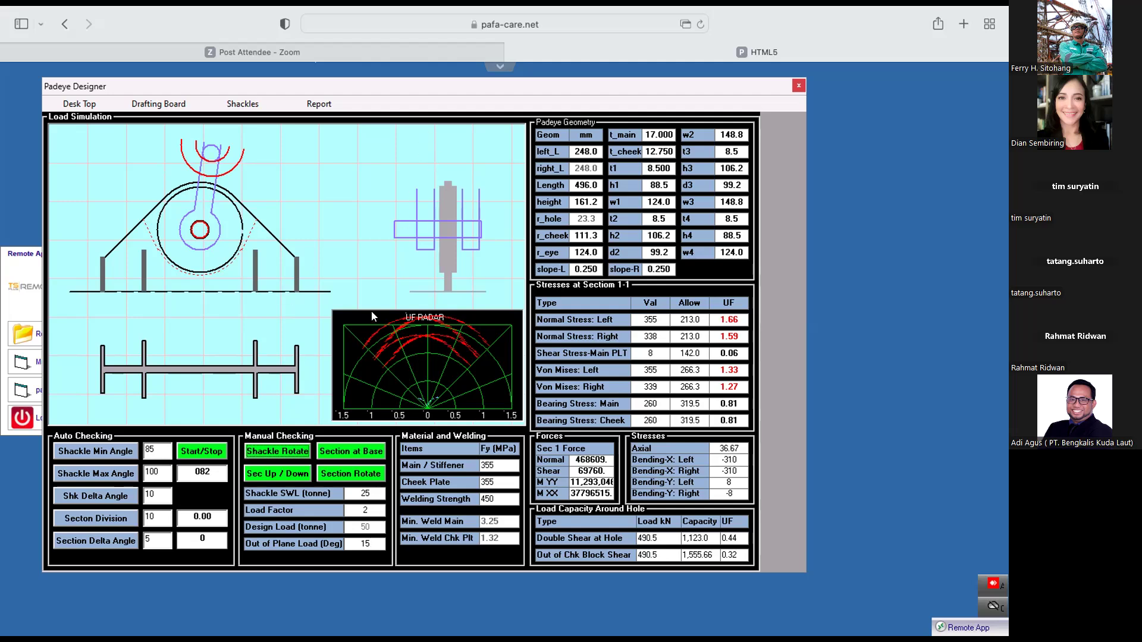
pyautogui.click(199, 452)
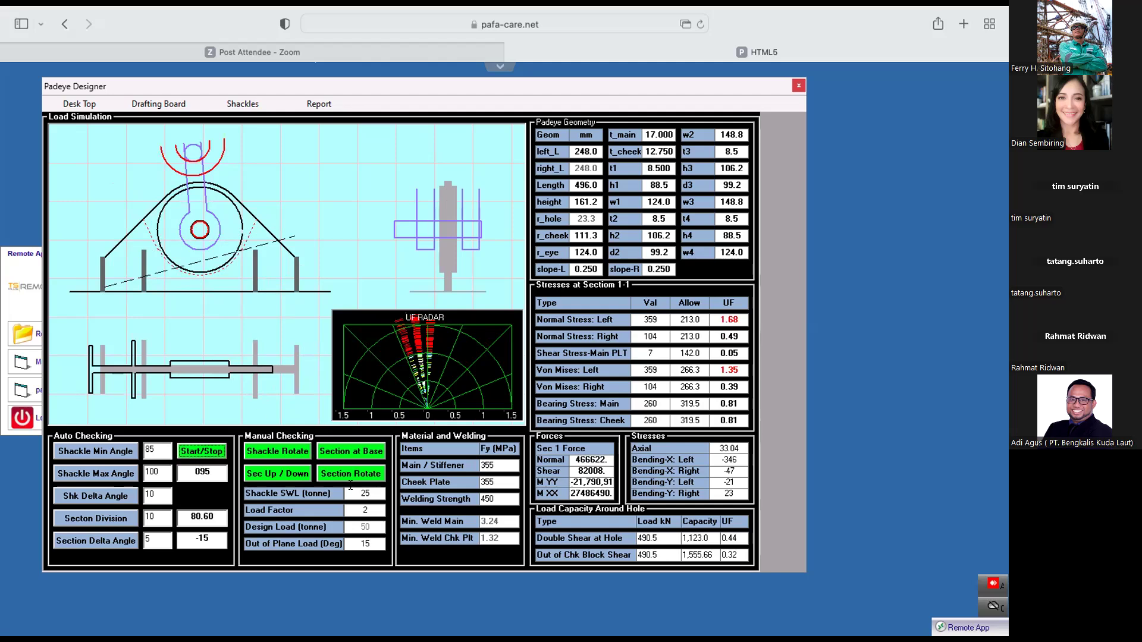
# - Try an out-of-plane load angle of 0 degrees and rerun the automatic stress check
pyautogui.doubleClick(371, 543)
pyautogui.write('0')
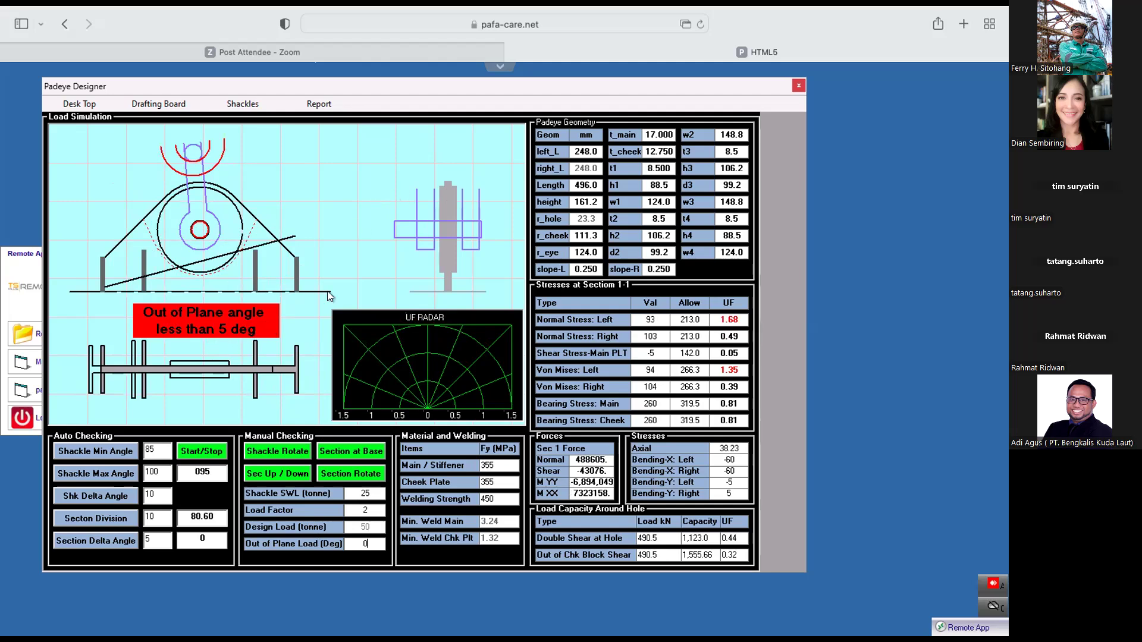
pyautogui.click(199, 451)
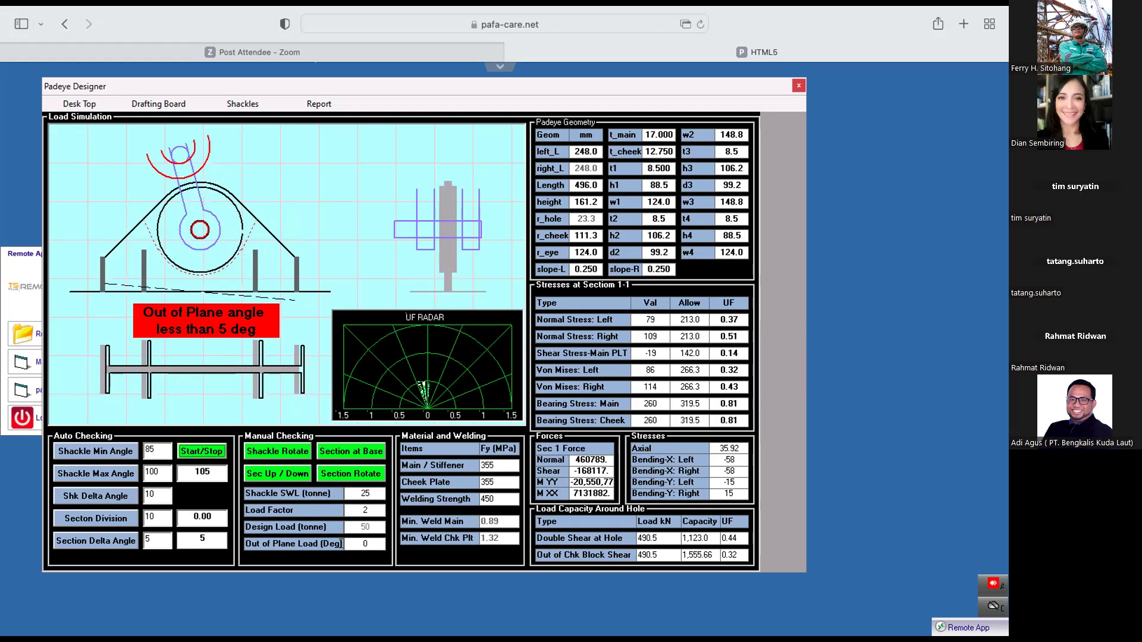
# - Set the out-of-plane load angle back to 5 degrees and rerun the automatic stress check
pyautogui.doubleClick(369, 543)
pyautogui.write('5')
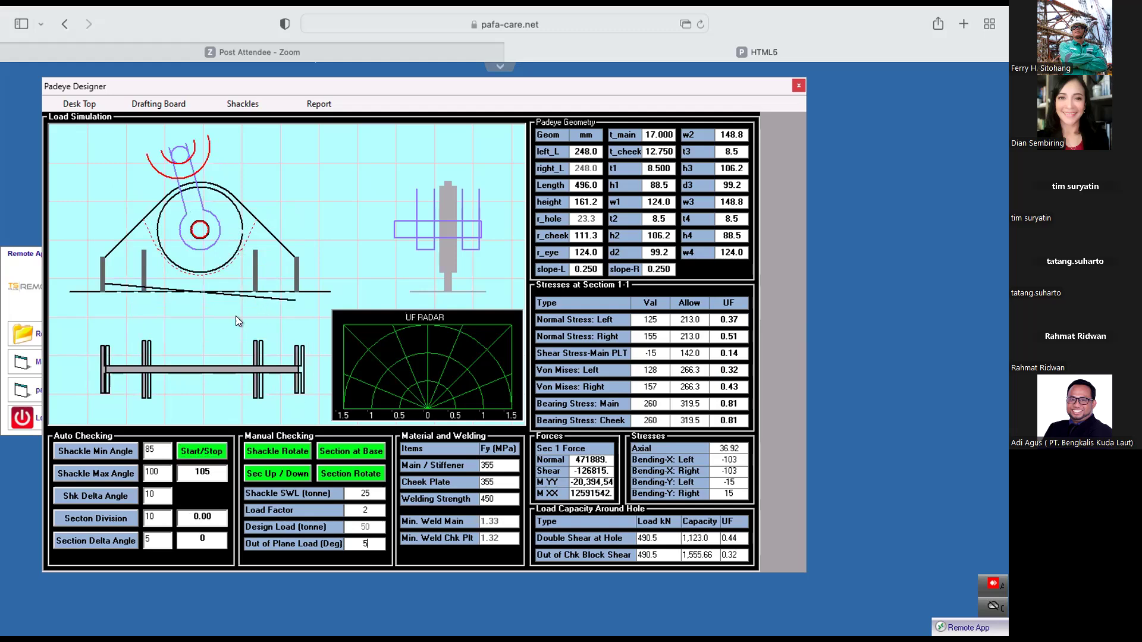
pyautogui.click(205, 451)
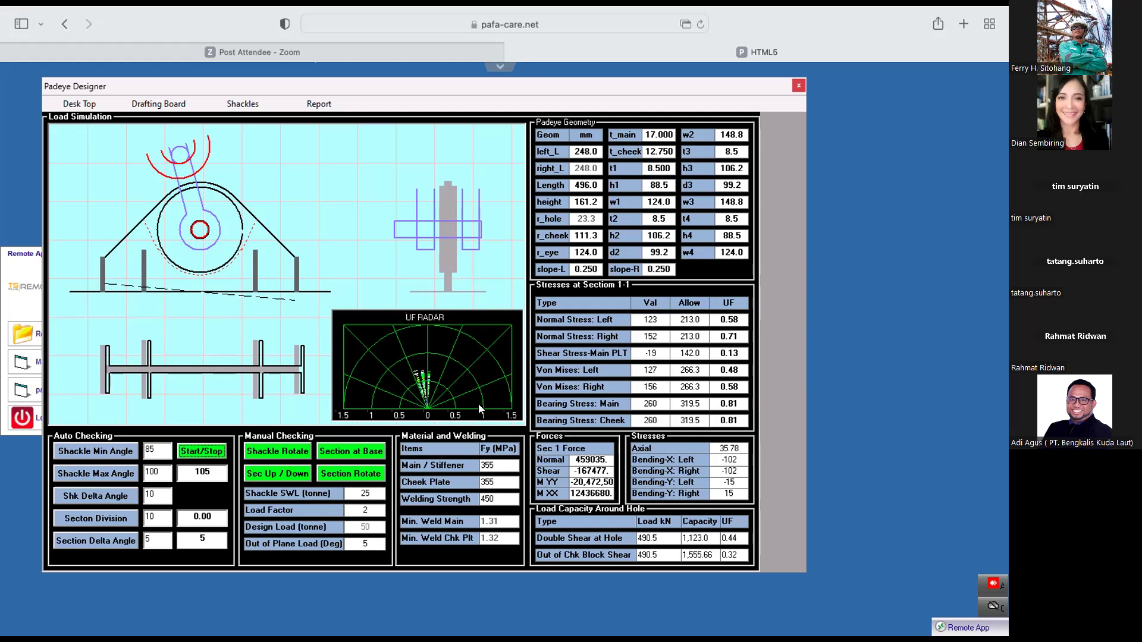
pyautogui.click(499, 464)
pyautogui.click(202, 451)
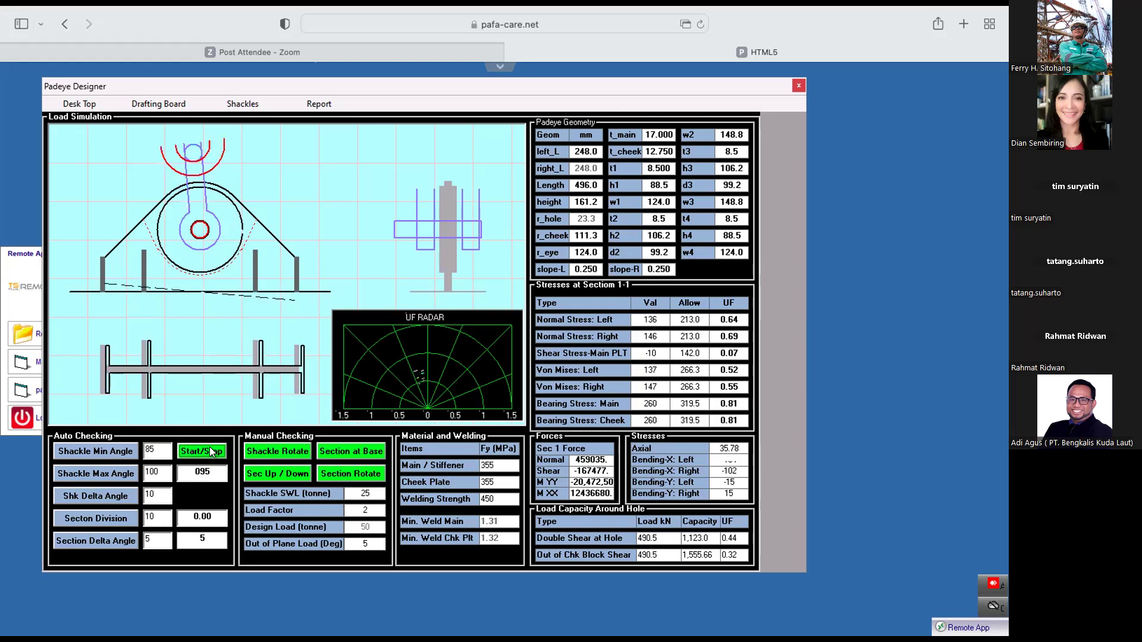
# - Try a yield strength of 235 MPa for the main plate and stiffeners and run the automatic stress check
pyautogui.doubleClick(480, 465)
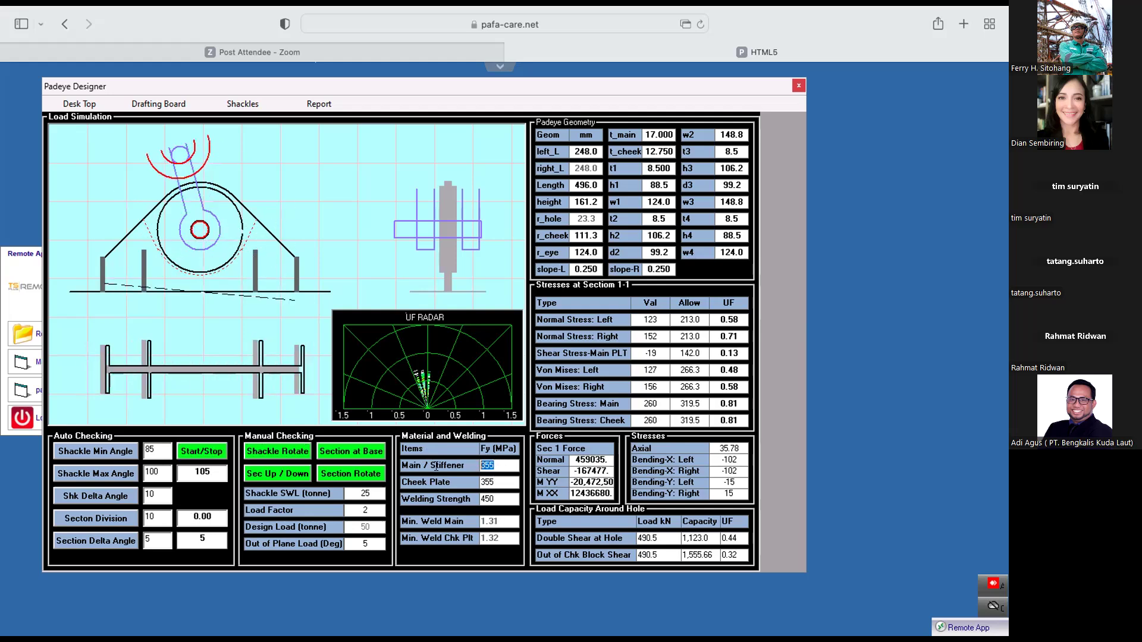
pyautogui.write('235')
pyautogui.click(189, 451)
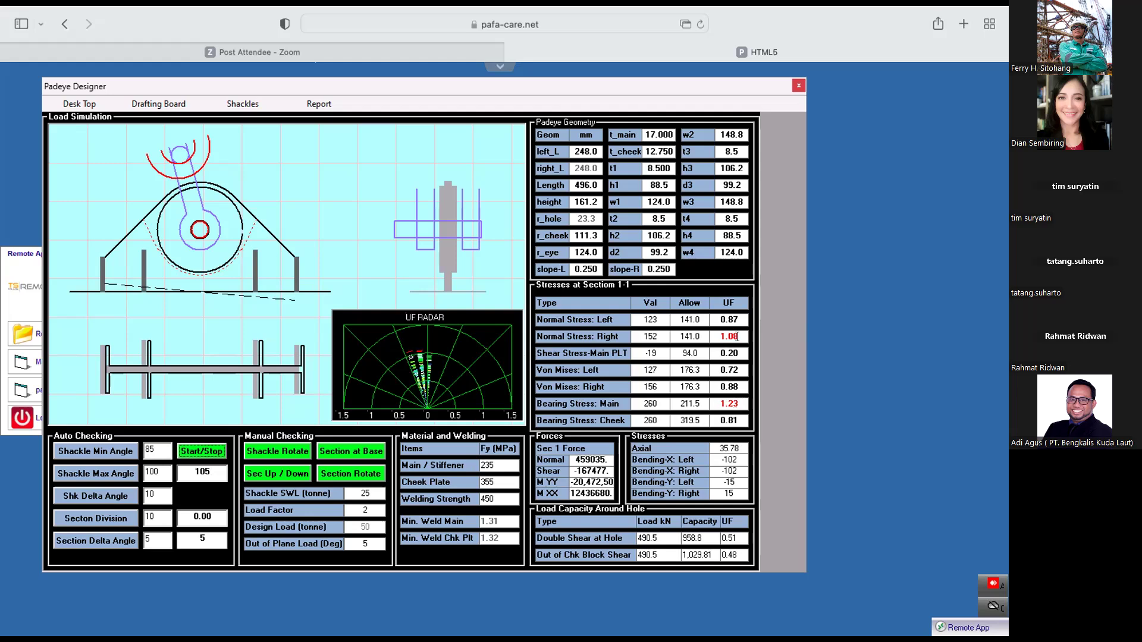
# - Restore the main plate and stiffener yield strength to 355 MPa and rerun the automatic stress check
pyautogui.click(484, 465)
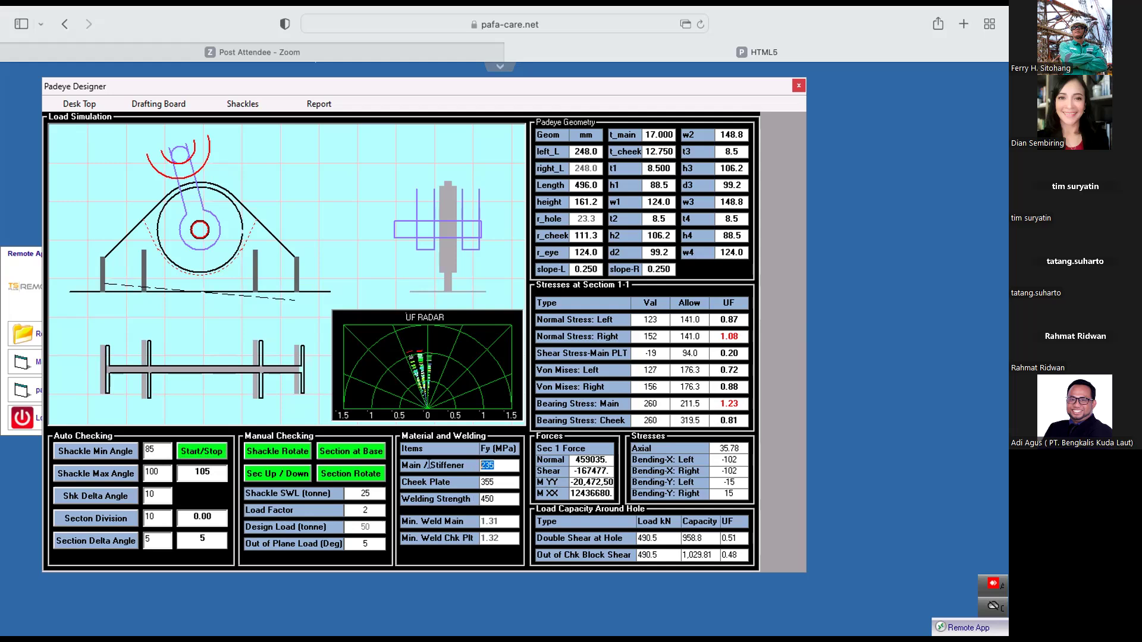
pyautogui.write('355')
pyautogui.click(273, 451)
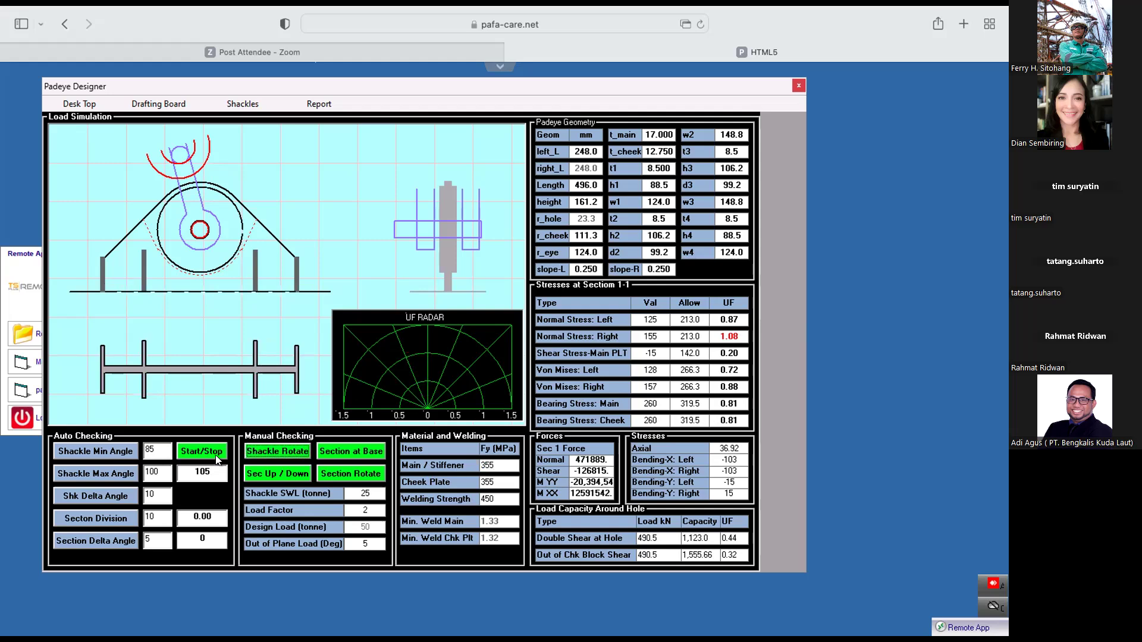
pyautogui.click(218, 454)
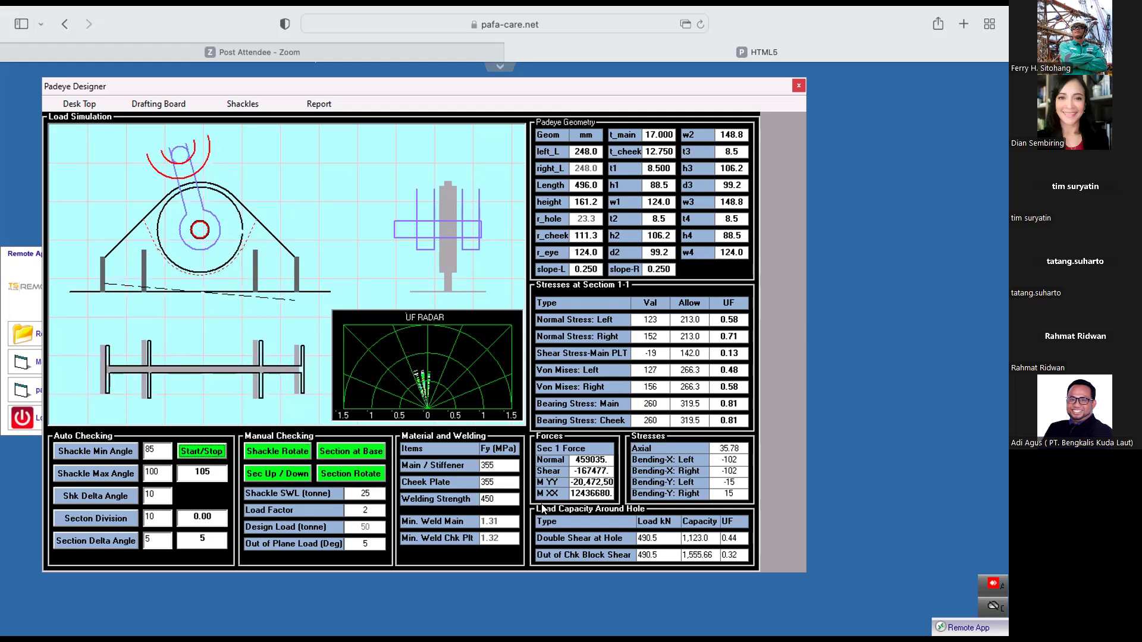
# - Try a yield strength of 235 MPa for the cheek plate and run the automatic stress check
pyautogui.click(498, 481)
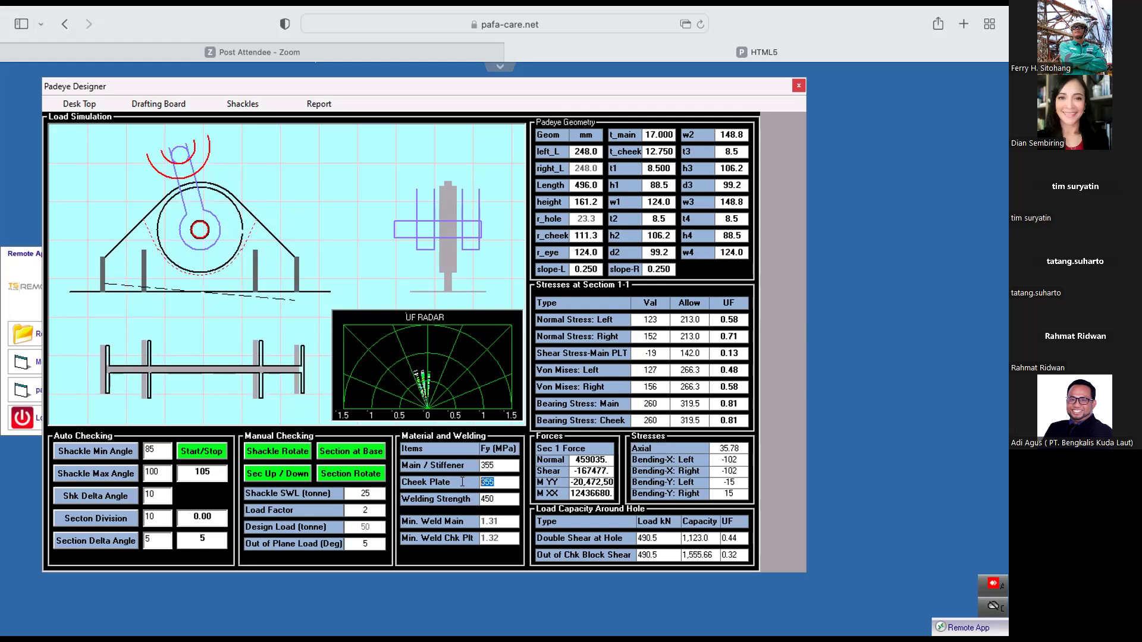
pyautogui.write('235')
pyautogui.click(201, 452)
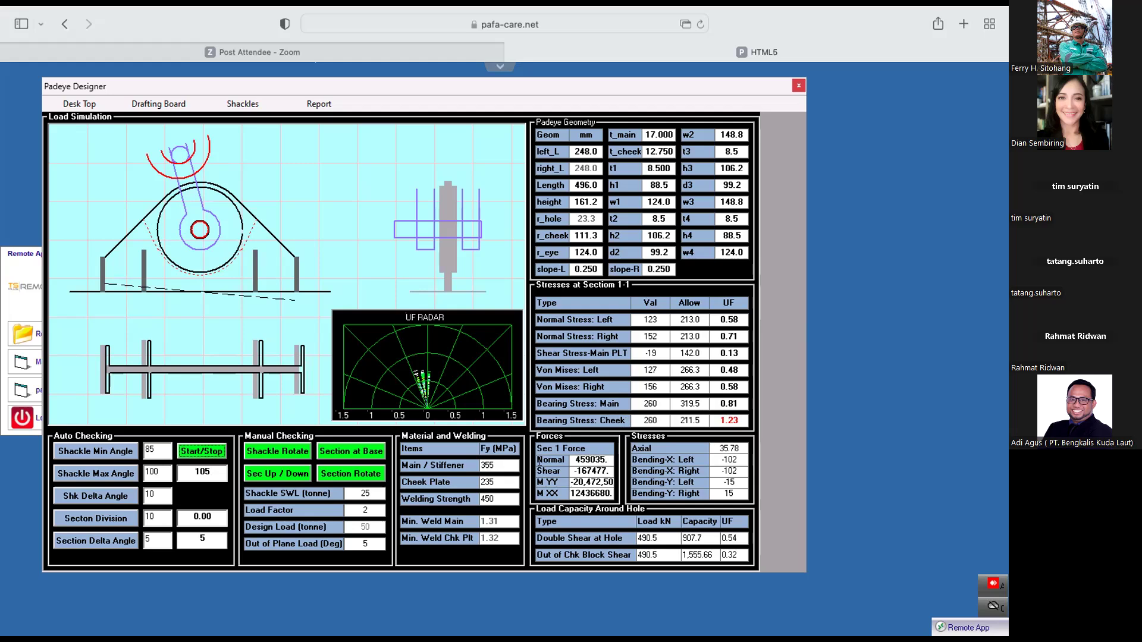
# - Restore the cheek plate yield strength to 355 MPa
pyautogui.moveTo(492, 481); pyautogui.dragTo(446, 485)
pyautogui.write('35')
pyautogui.click(500, 464)
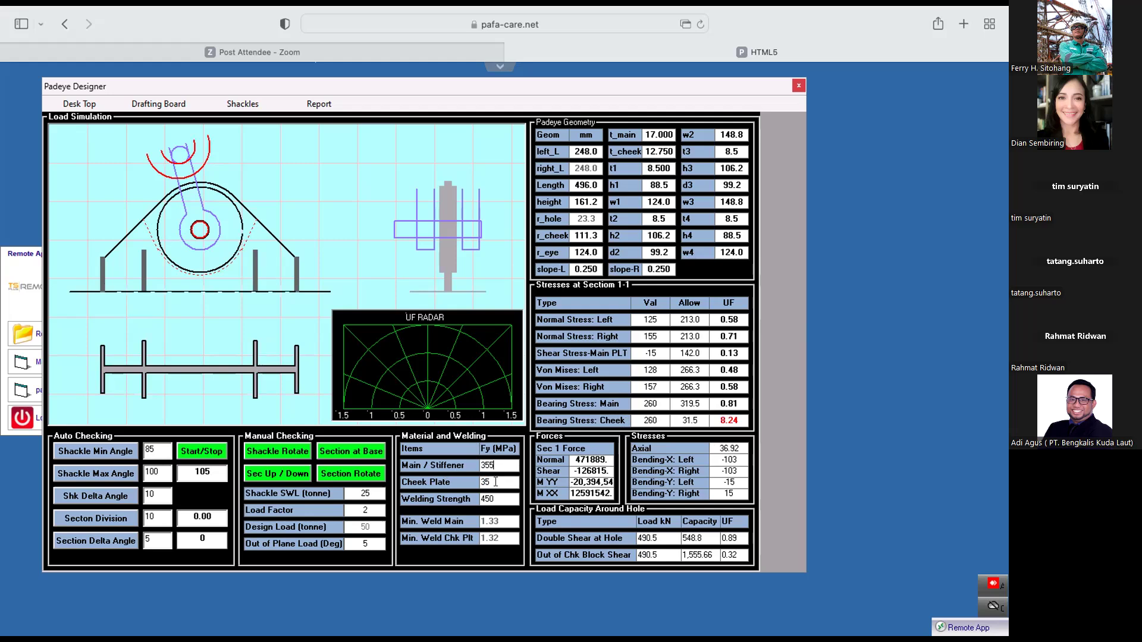
pyautogui.click(495, 482)
pyautogui.write('5')
pyautogui.click(501, 463)
pyautogui.moveTo(383, 84); pyautogui.dragTo(358, 87)
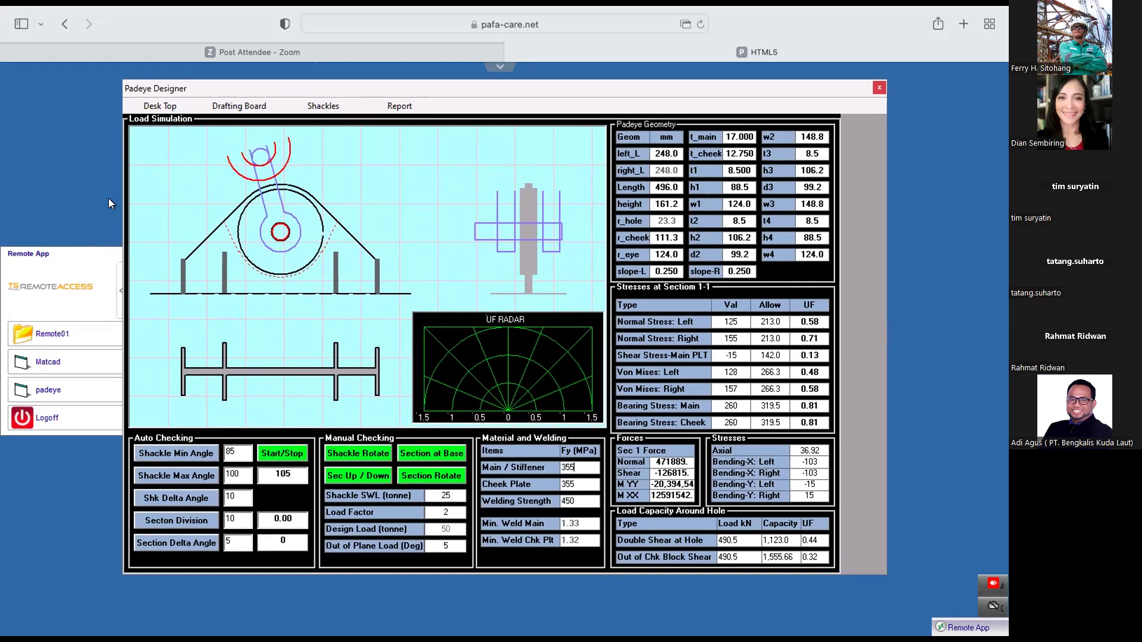
pyautogui.moveTo(275, 87); pyautogui.dragTo(214, 91)
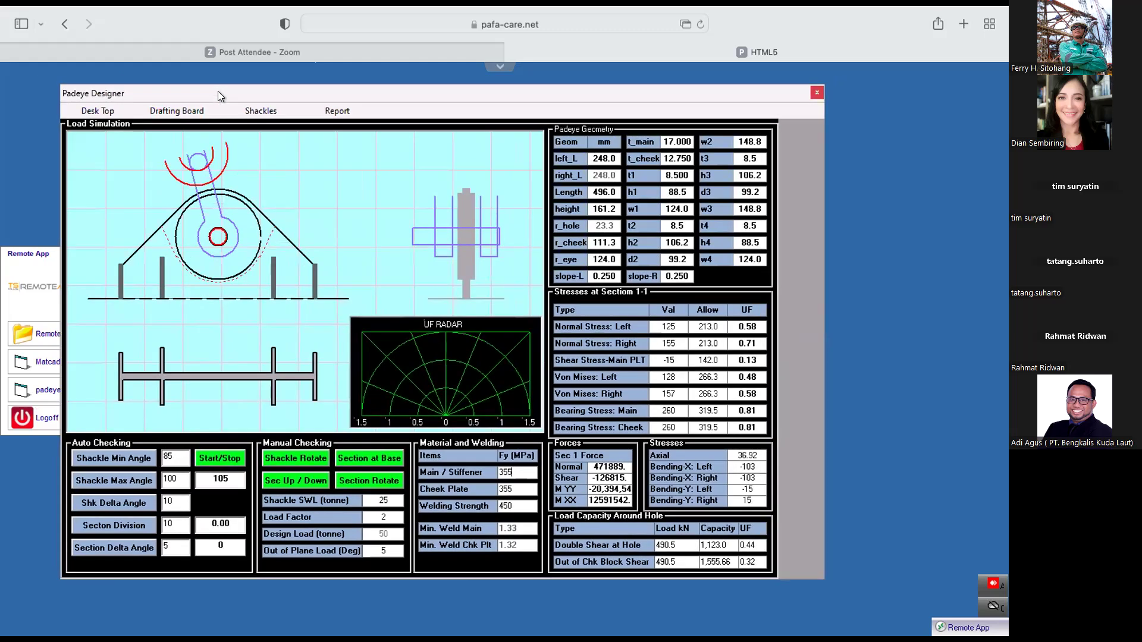
pyautogui.moveTo(290, 90); pyautogui.dragTo(275, 90)
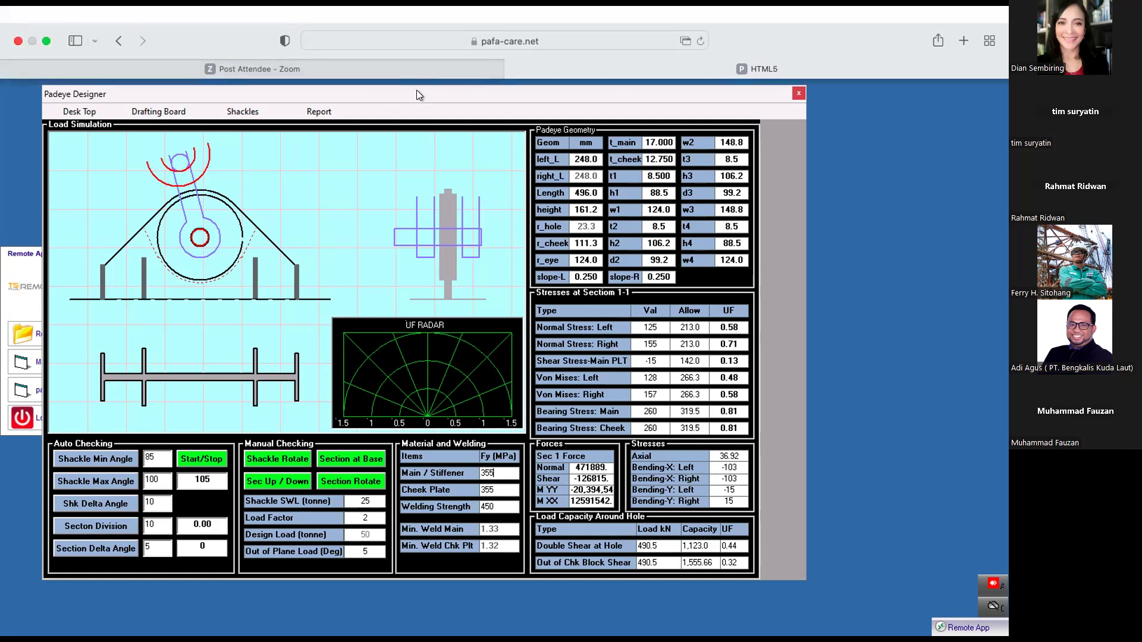
pyautogui.moveTo(438, 90); pyautogui.dragTo(508, 103)
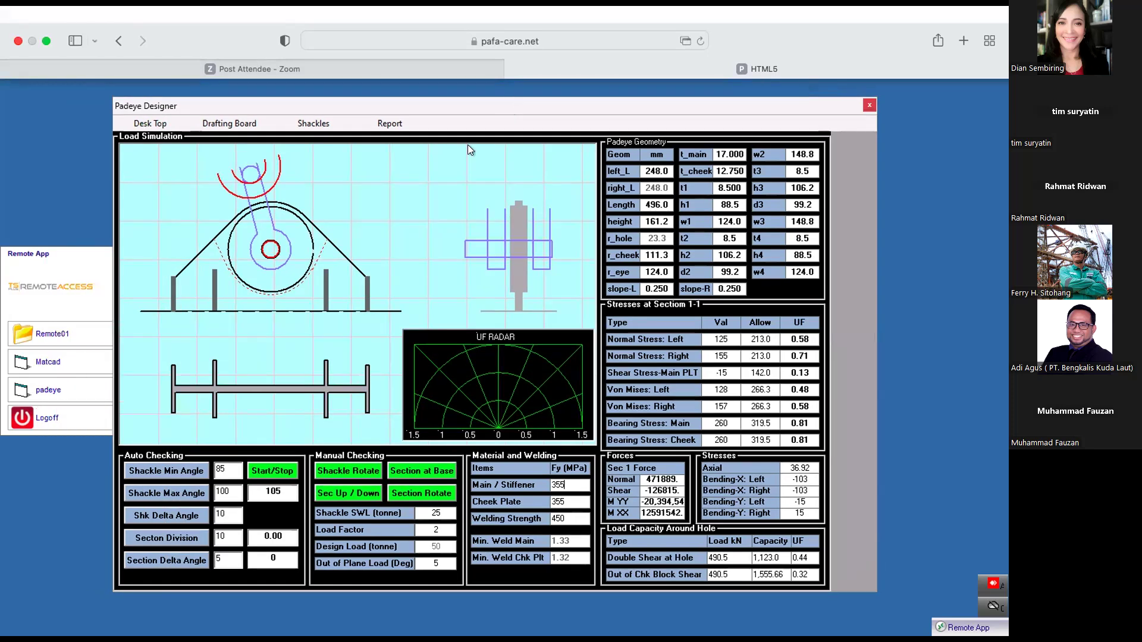